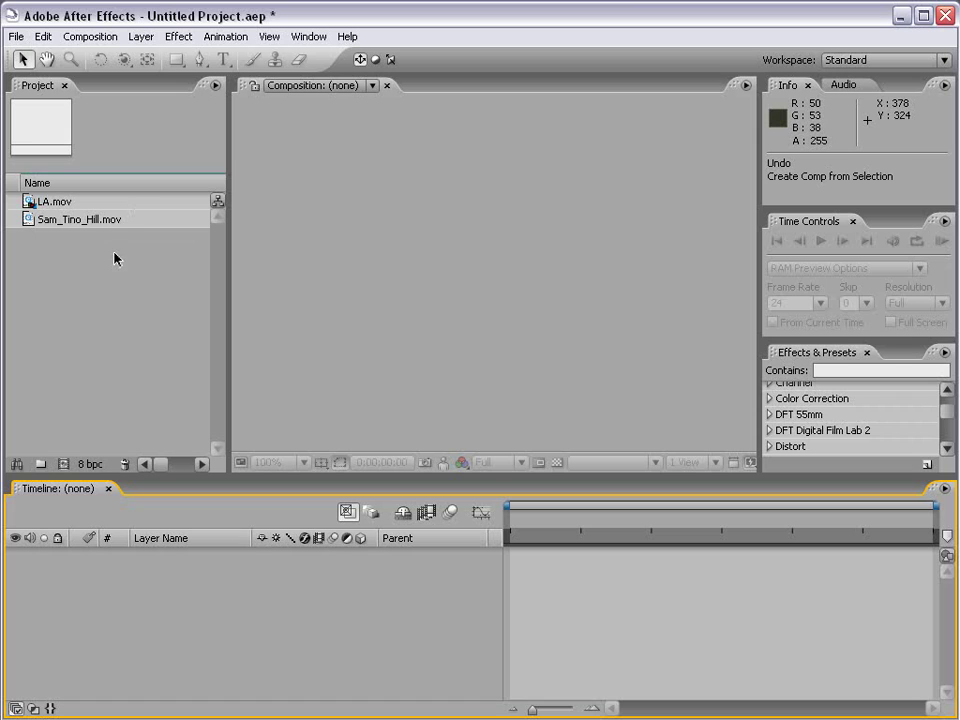
Step: Make a new composition from the LA.mov clip, producing the 1280 x 720, 23.98 fps LA comp
{"action": "left_click", "coordinate": [40, 201]}
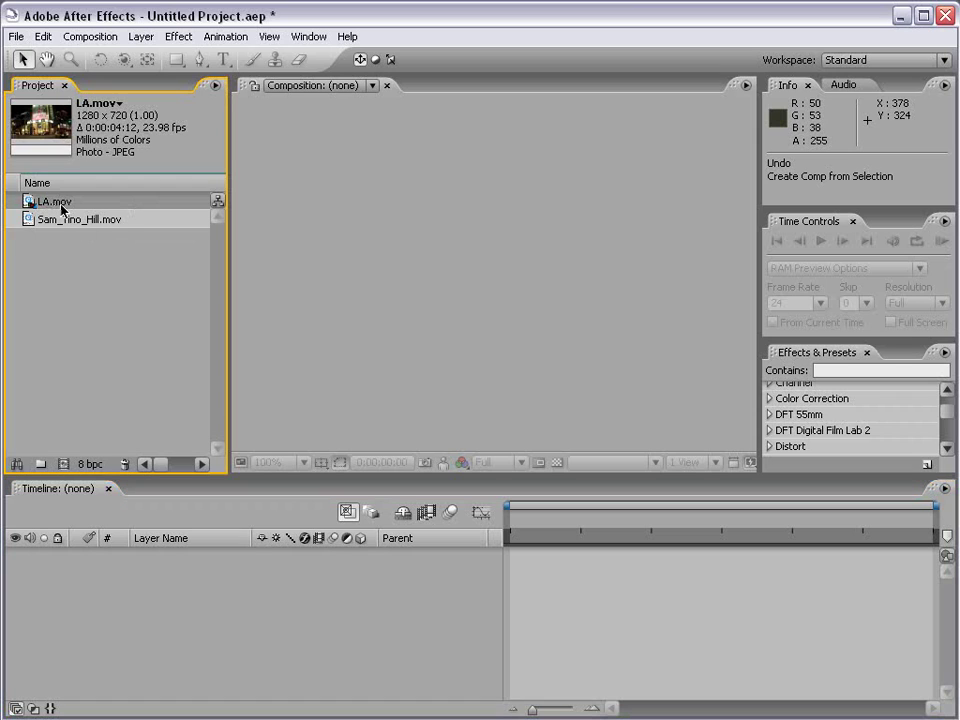
{"action": "left_click_drag", "start_coordinate": [28, 199], "coordinate": [66, 466]}
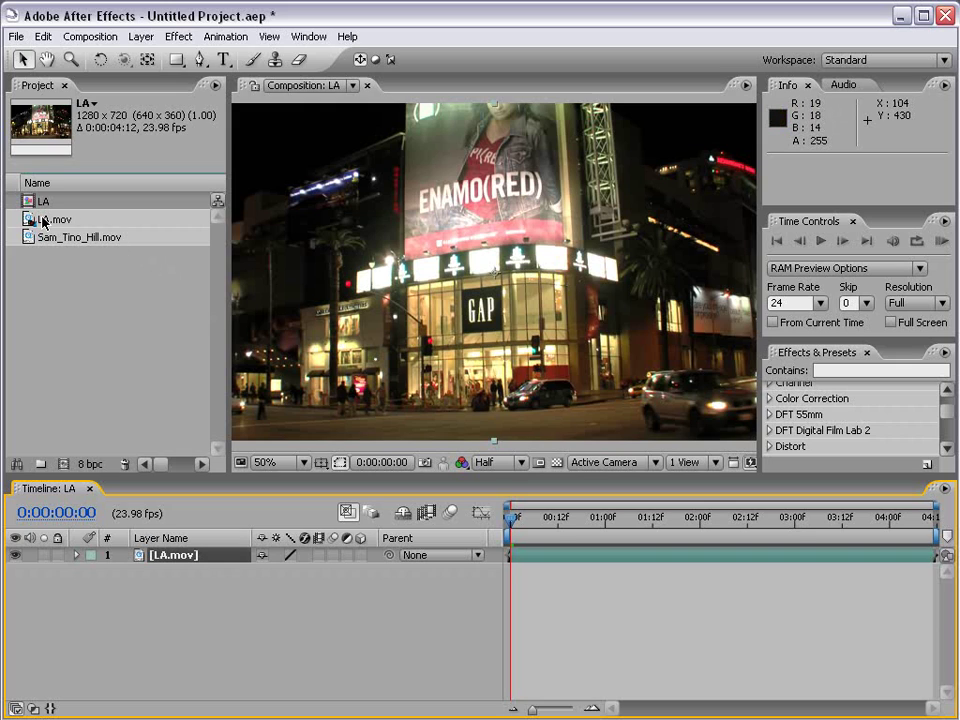
Step: Scrub the LA.mov footage to locate the 0:00:01:17 and 0:00:04:00 frames
{"action": "left_click", "coordinate": [670, 519]}
{"action": "left_click_drag", "start_coordinate": [670, 519], "coordinate": [705, 519]}
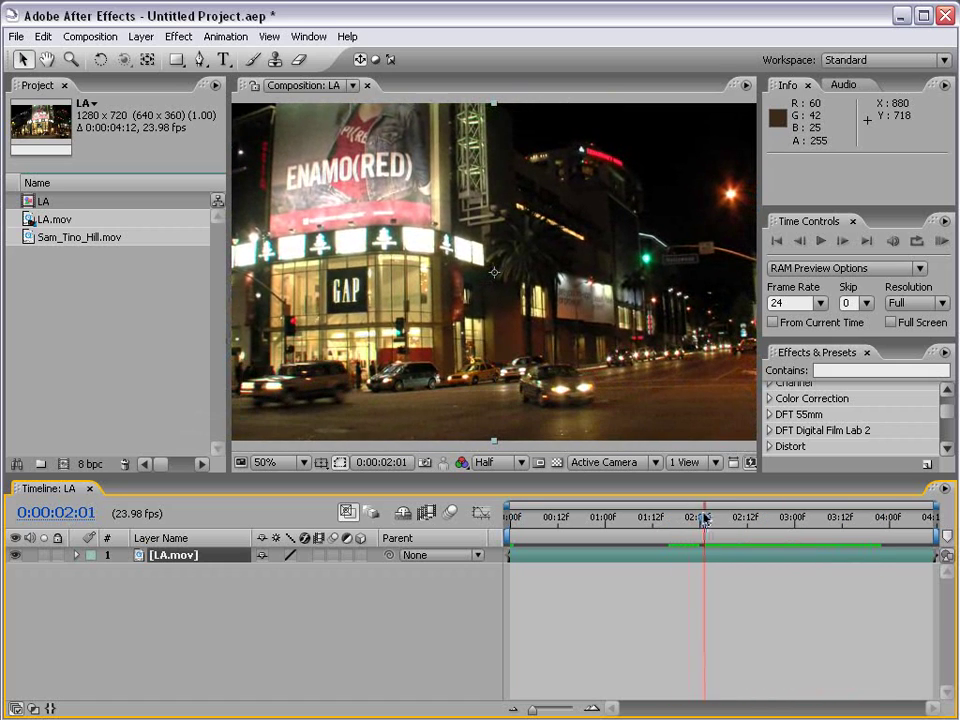
{"action": "left_click_drag", "start_coordinate": [709, 516], "coordinate": [670, 521]}
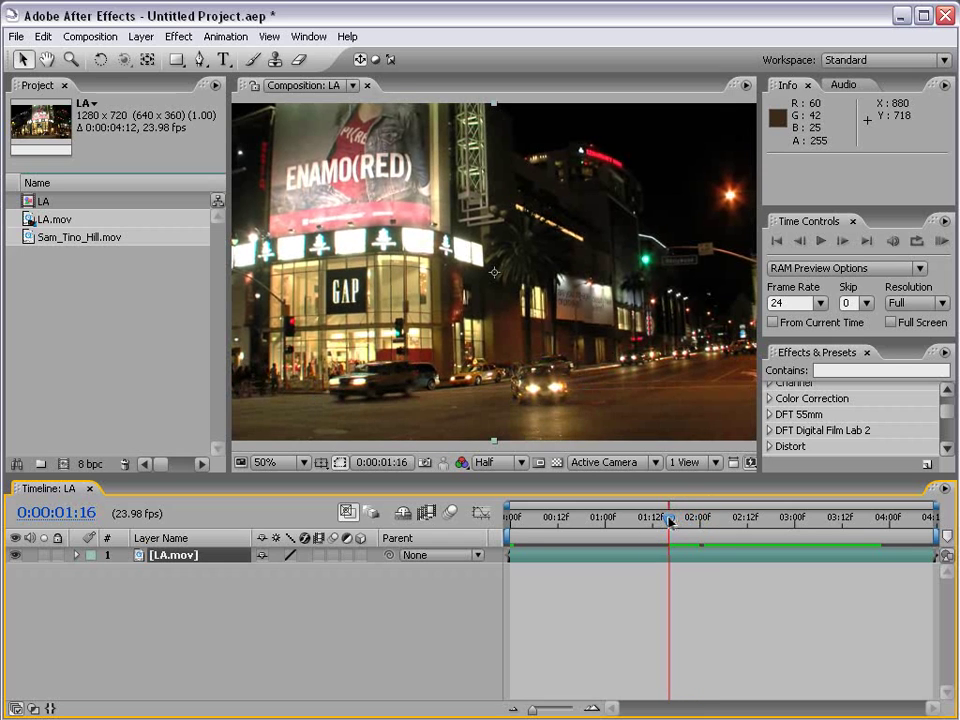
{"action": "left_click", "coordinate": [890, 522]}
{"action": "left_click_drag", "start_coordinate": [890, 522], "coordinate": [674, 533]}
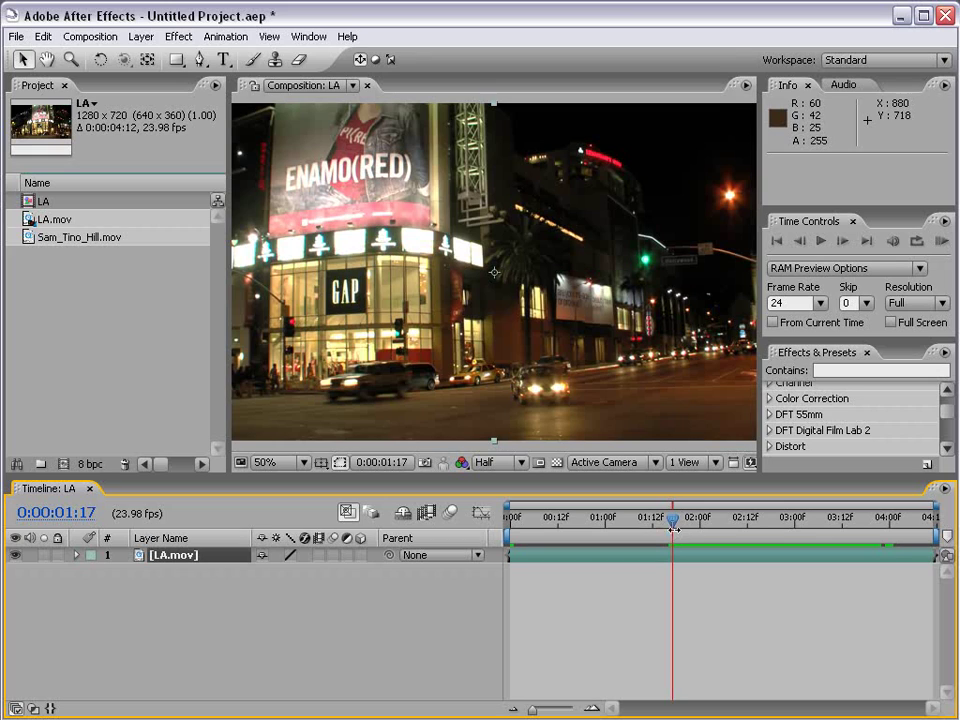
Step: Set the work area to run from 0:00:01:17 to 0:00:04:00
{"action": "key", "text": "b"}
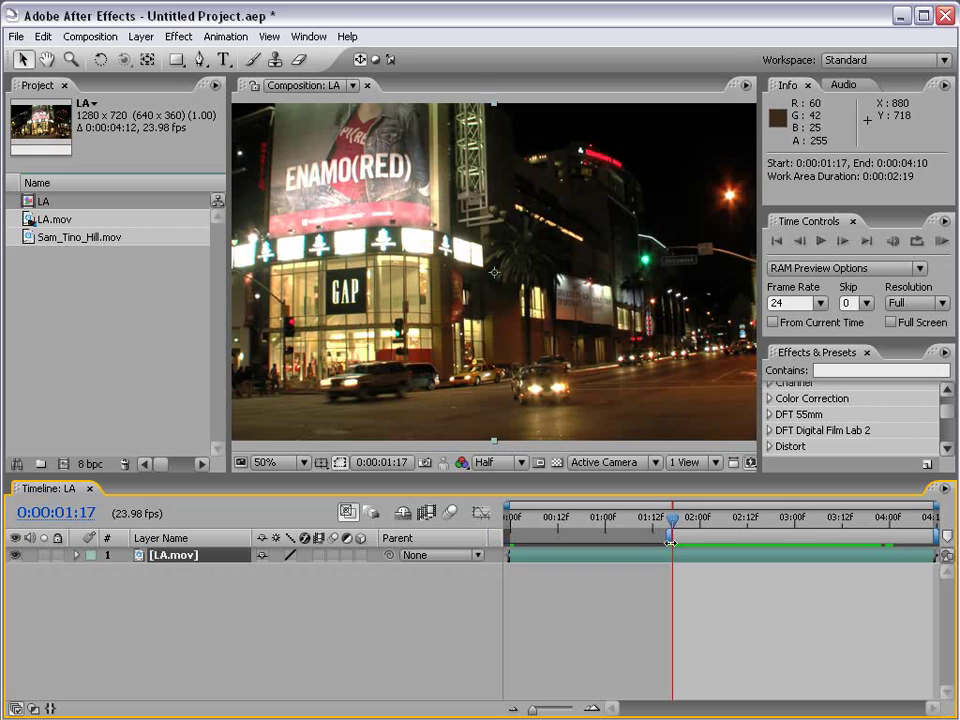
{"action": "mouse_move", "coordinate": [669, 537]}
{"action": "left_mouse_down"}
{"action": "mouse_move", "coordinate": [644, 538]}
{"action": "mouse_move", "coordinate": [671, 553]}
{"action": "left_mouse_up"}
{"action": "left_click", "coordinate": [730, 519]}
{"action": "left_click_drag", "start_coordinate": [730, 530], "coordinate": [890, 528]}
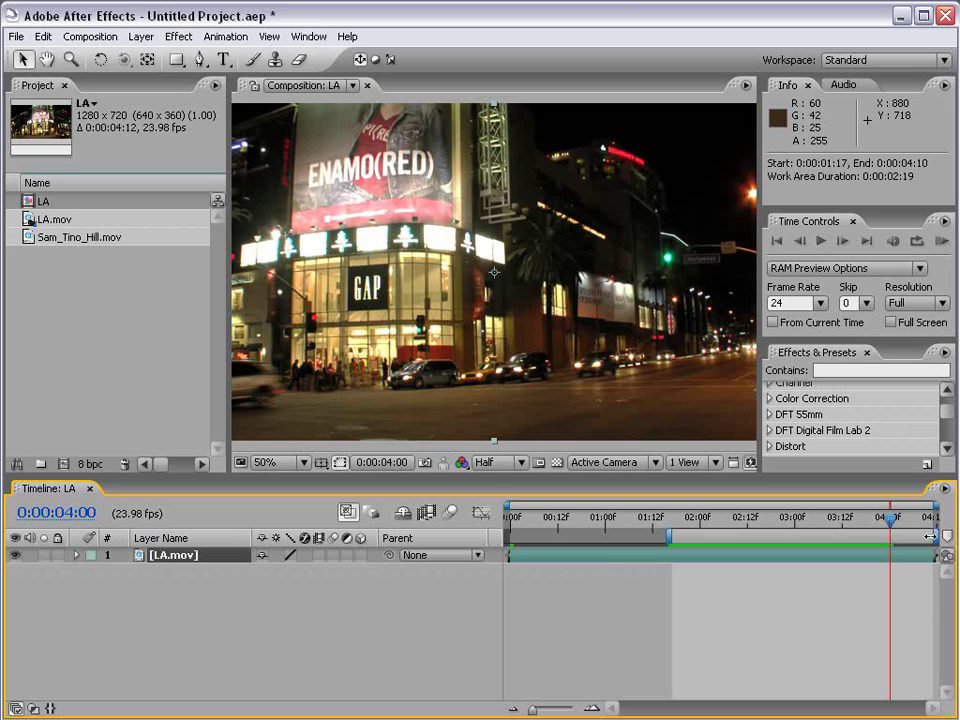
{"action": "left_click_drag", "start_coordinate": [930, 537], "coordinate": [899, 541]}
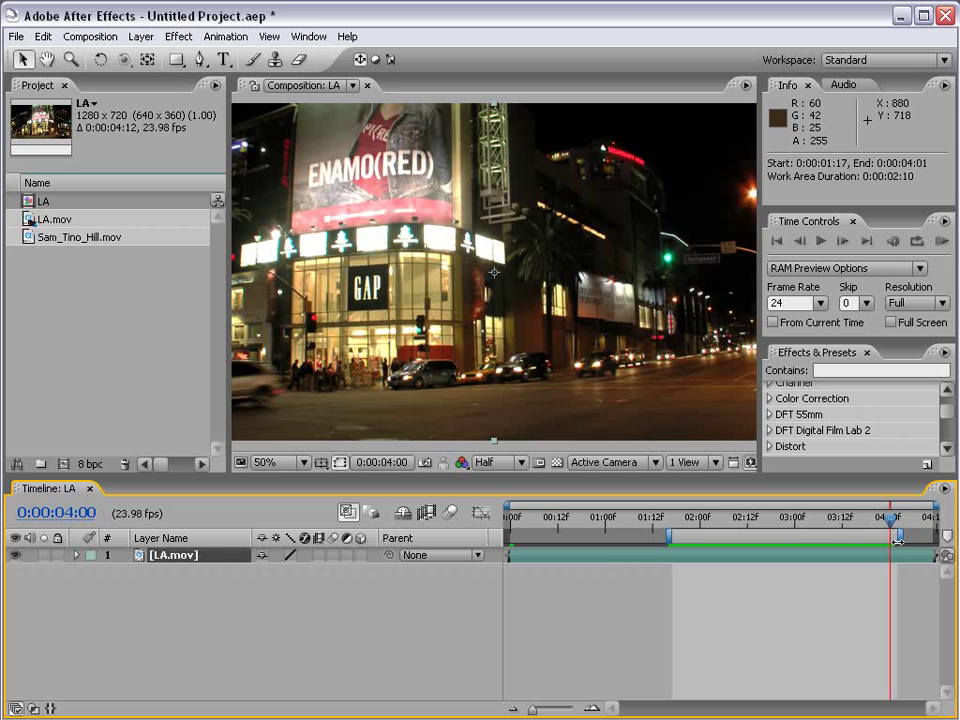
Step: Trim the LA composition to the work area and preview it from its start
{"action": "right_click", "coordinate": [697, 541]}
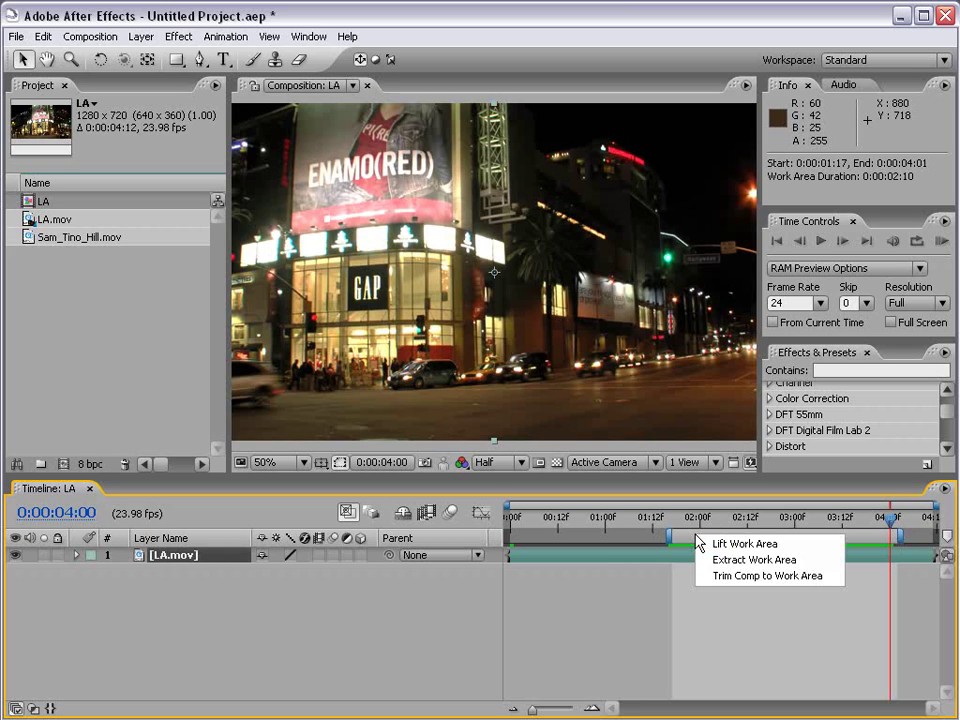
{"action": "left_click", "coordinate": [797, 585]}
{"action": "left_click", "coordinate": [510, 518]}
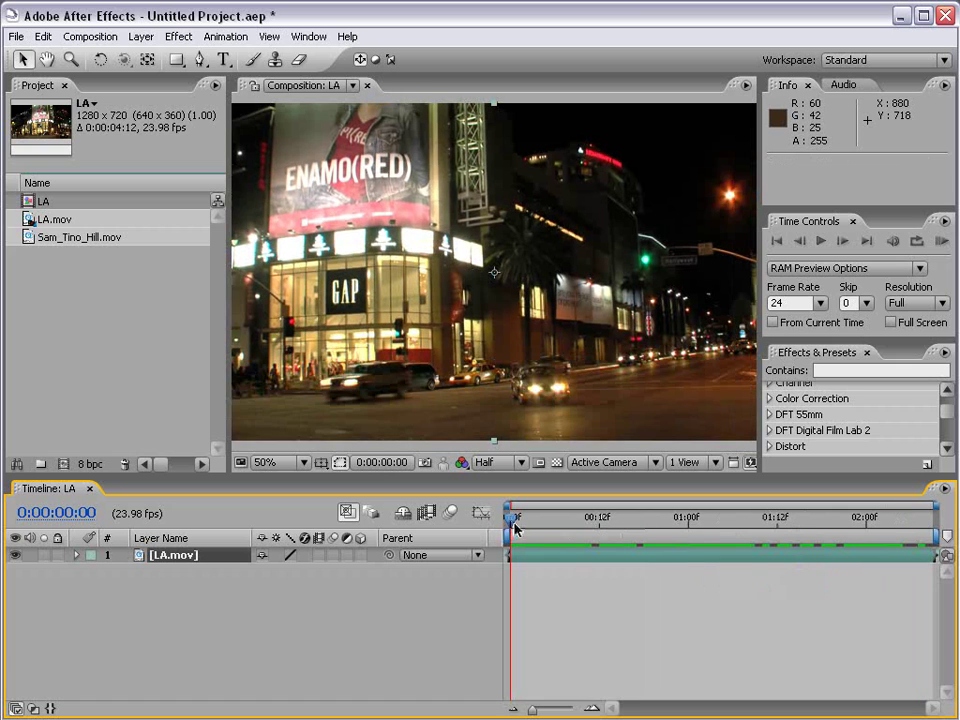
{"action": "left_click_drag", "start_coordinate": [512, 518], "coordinate": [500, 553]}
Step: Open the LA.mov layer in the Layer panel and switch between it and the Composition: LA view
{"action": "double_click", "coordinate": [527, 558]}
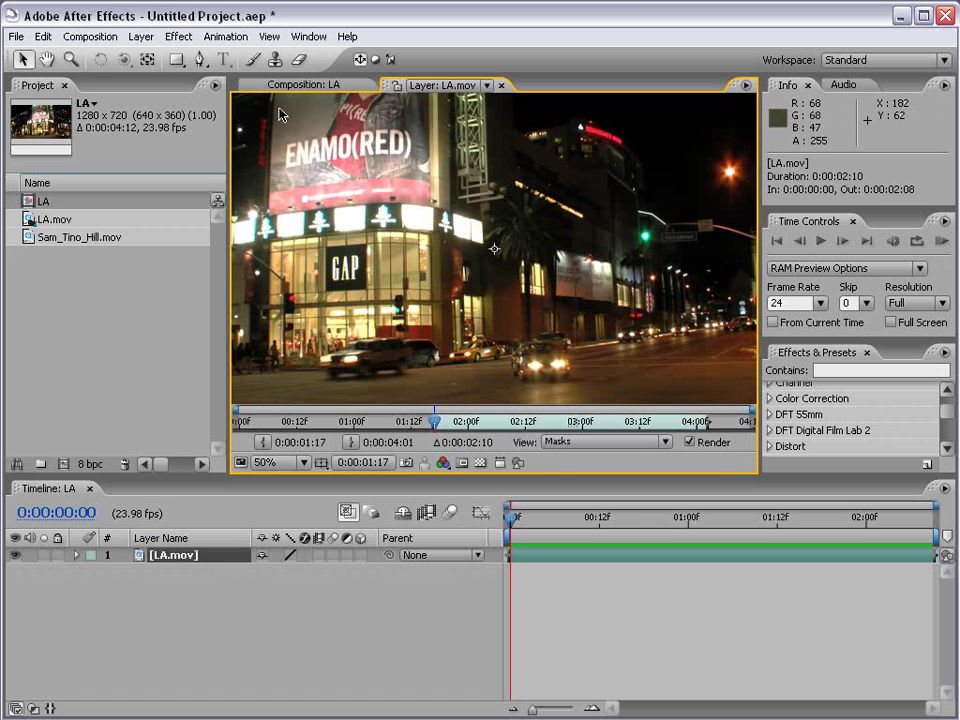
{"action": "left_click", "coordinate": [297, 87]}
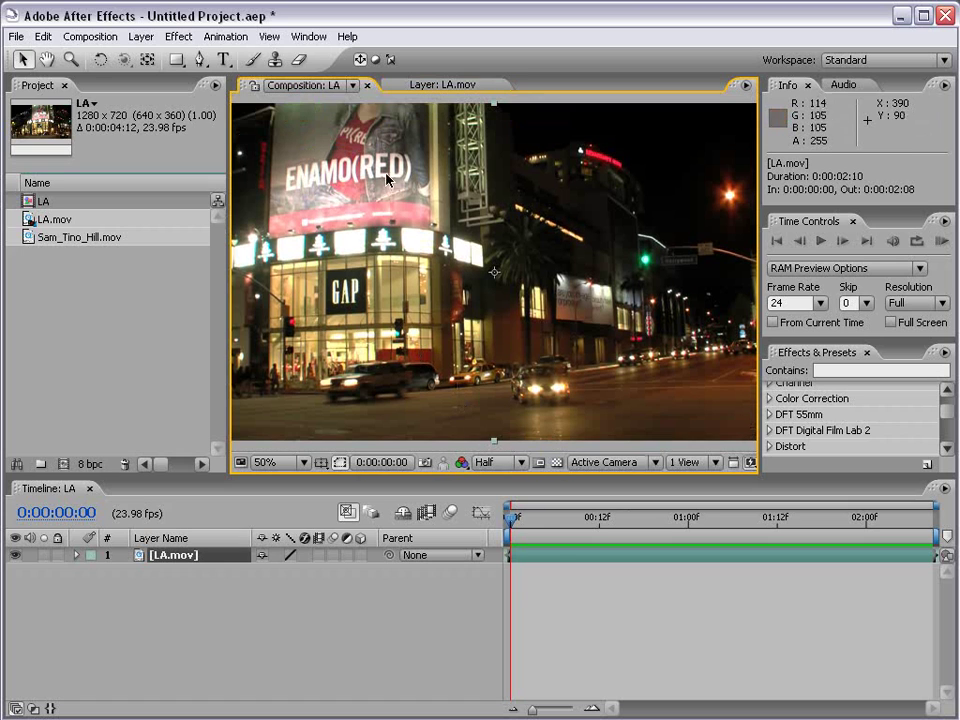
{"action": "left_click", "coordinate": [432, 86]}
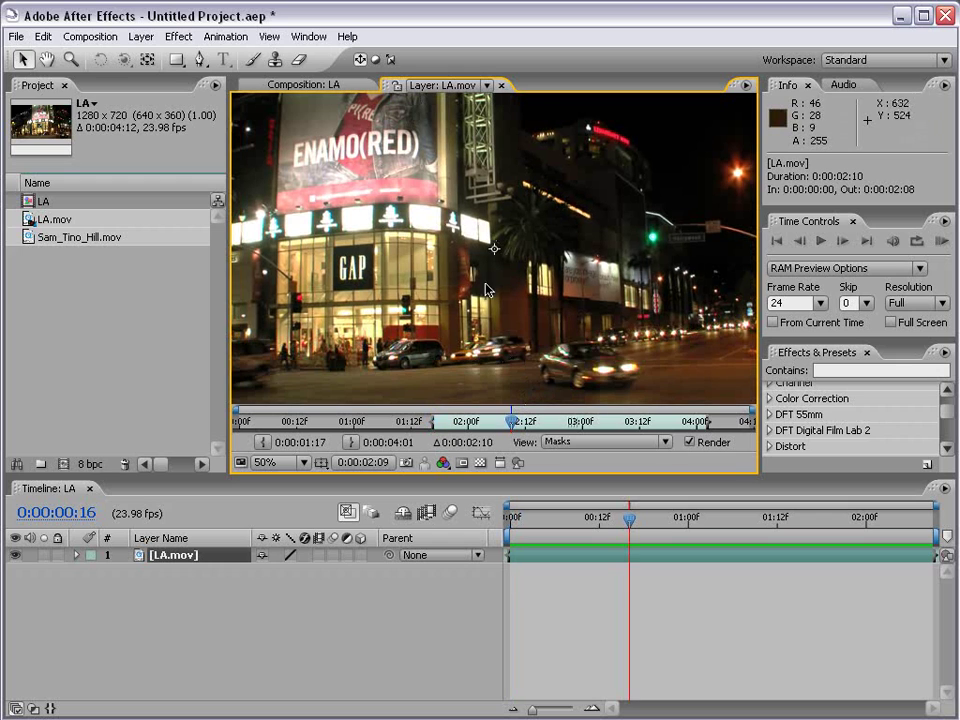
{"action": "left_click", "coordinate": [318, 85]}
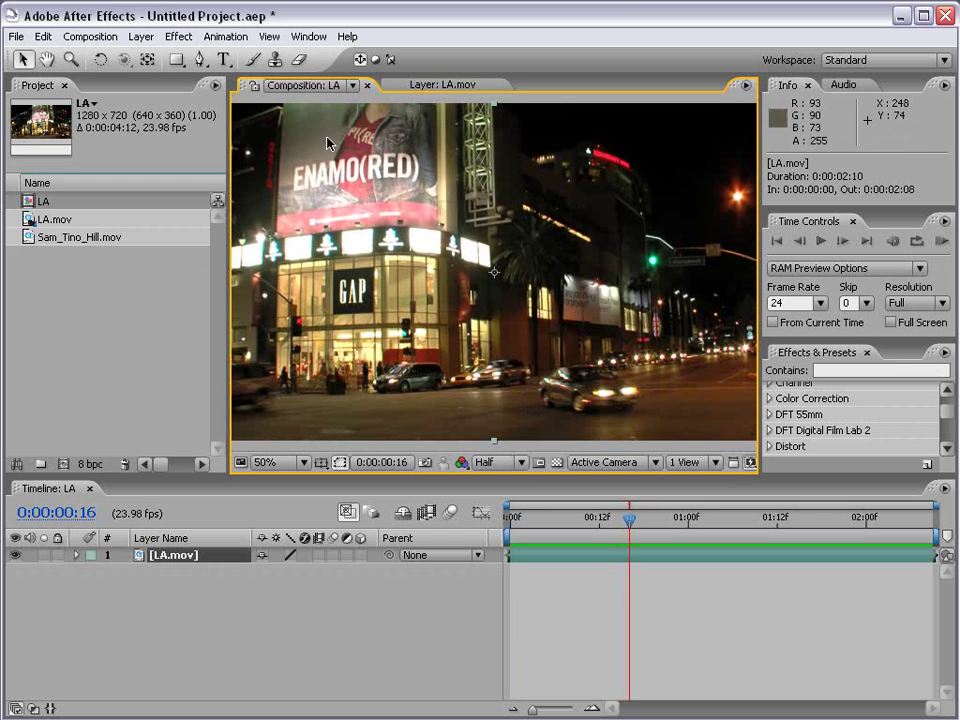
{"action": "double_click", "coordinate": [534, 561]}
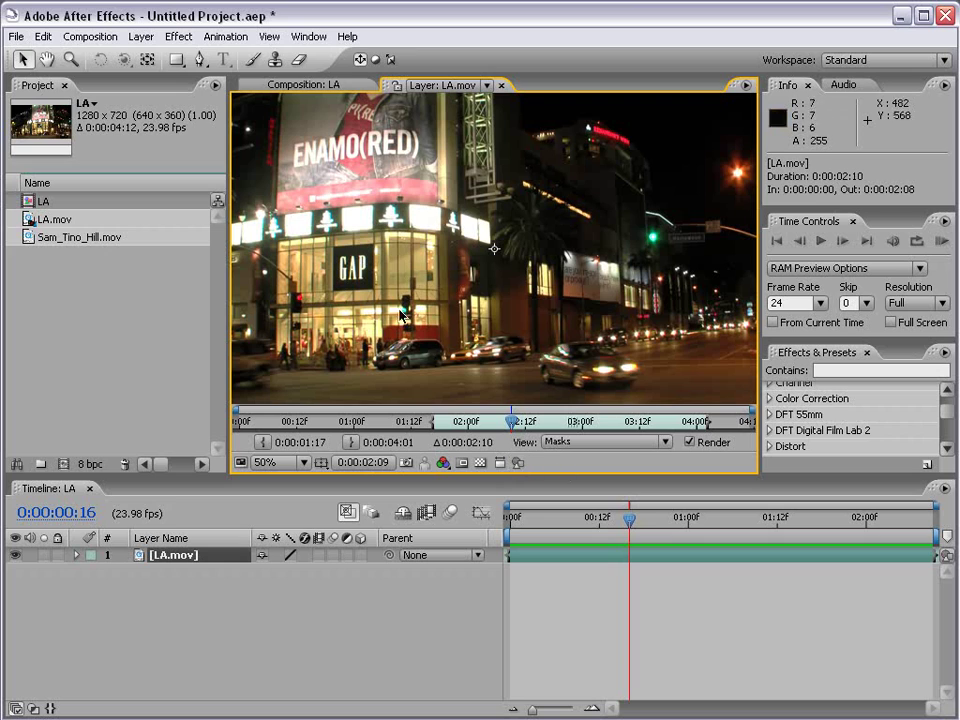
Step: Show the Tracker Controls panel and widen the layer viewer by narrowing the Project panel
{"action": "left_click", "coordinate": [308, 36]}
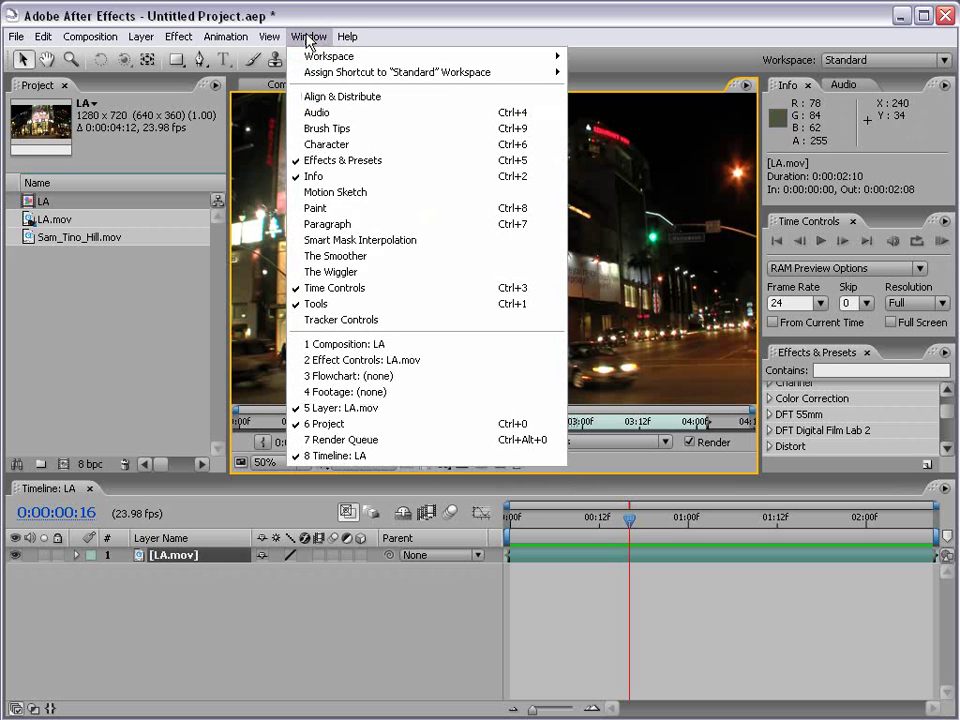
{"action": "left_click", "coordinate": [395, 322]}
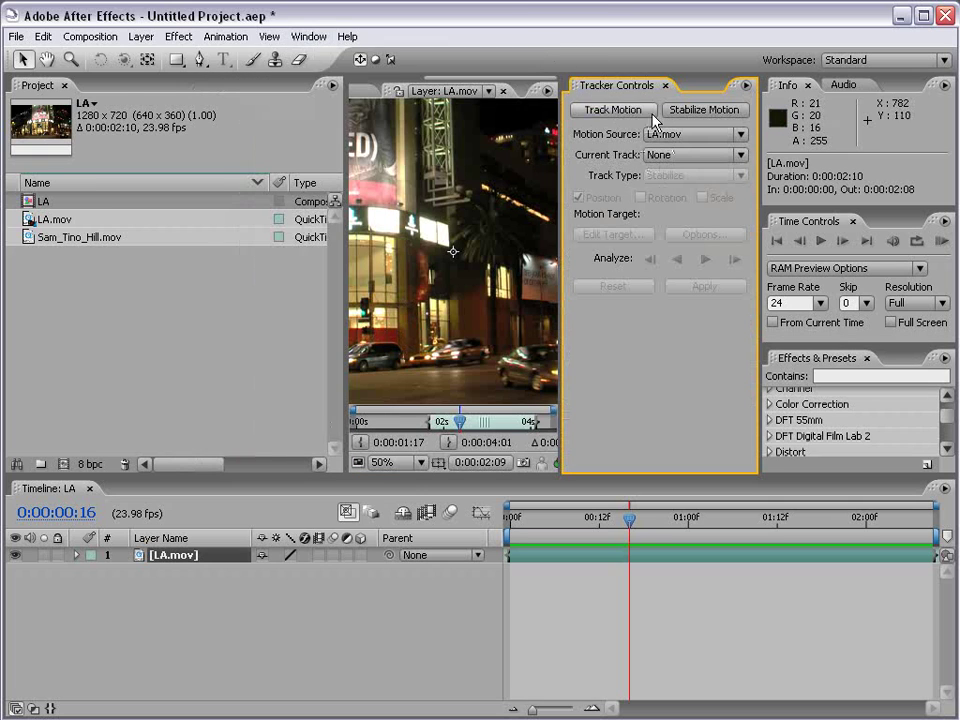
{"action": "left_click_drag", "start_coordinate": [345, 270], "coordinate": [100, 270]}
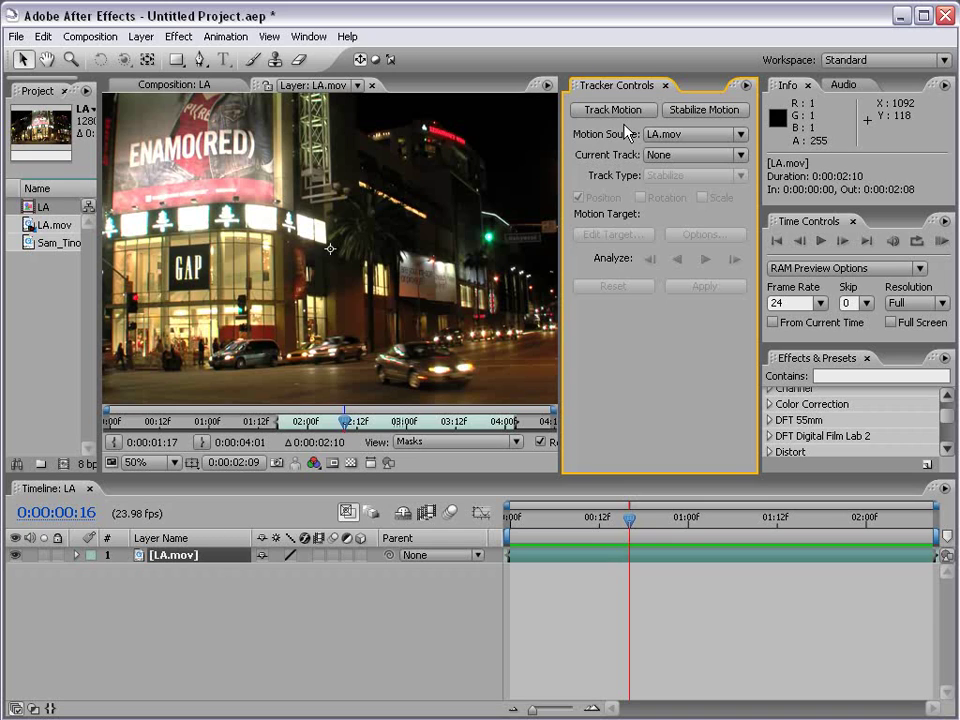
{"action": "key", "text": "grave"}
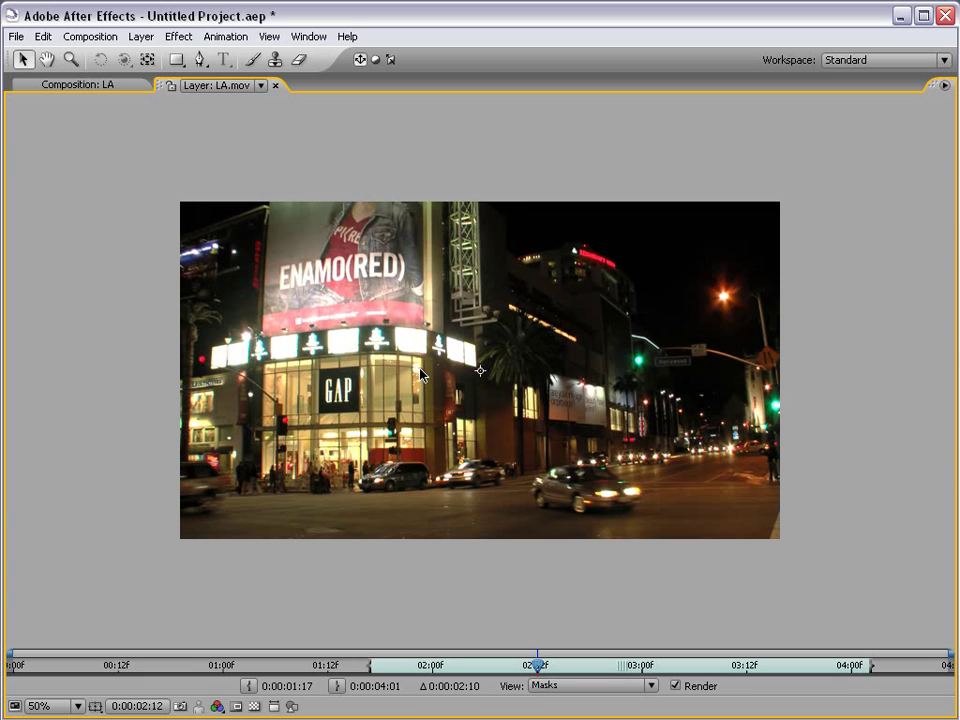
{"action": "key", "text": "grave"}
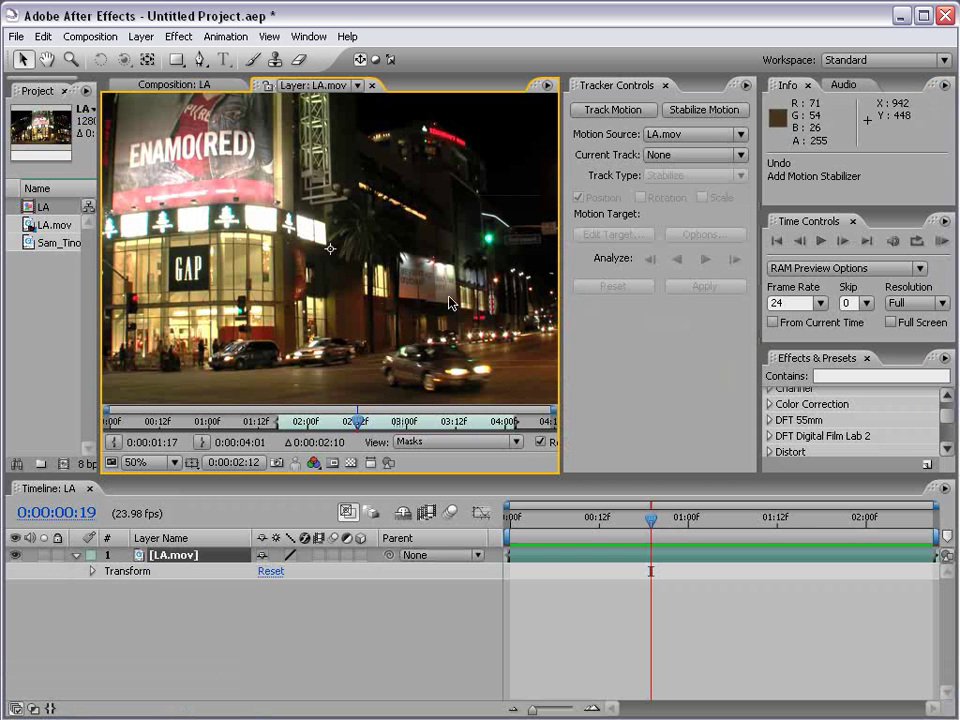
Step: Start Stabilize Motion on LA.mov and place Track Point 1, adjusting its search region size
{"action": "left_click", "coordinate": [706, 112]}
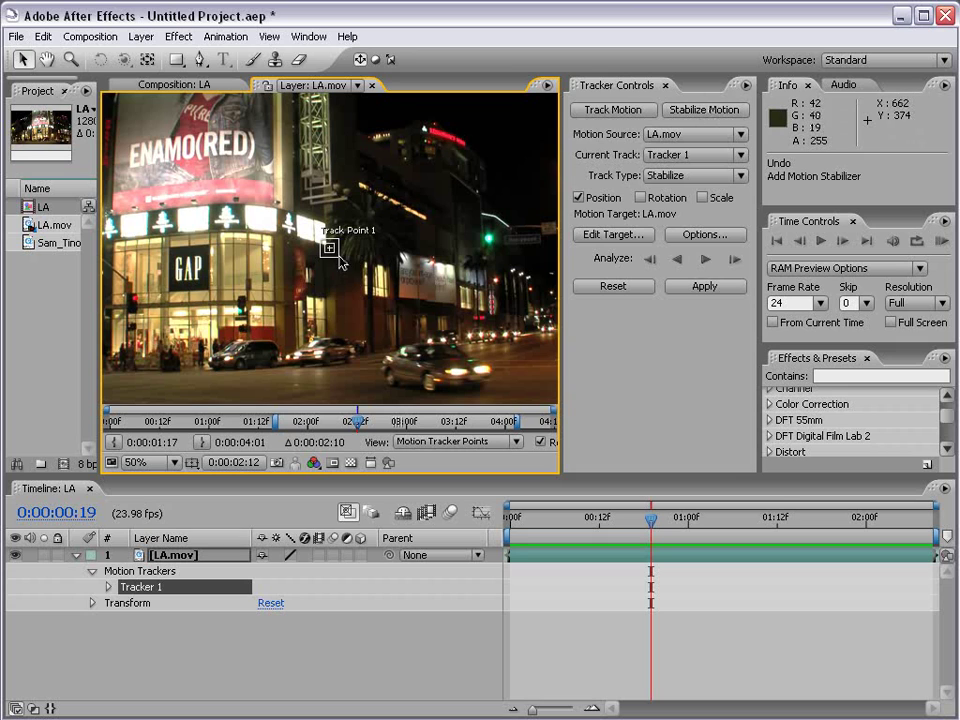
{"action": "scroll", "coordinate": [333, 250], "scroll_direction": "up", "scroll_amount": 2}
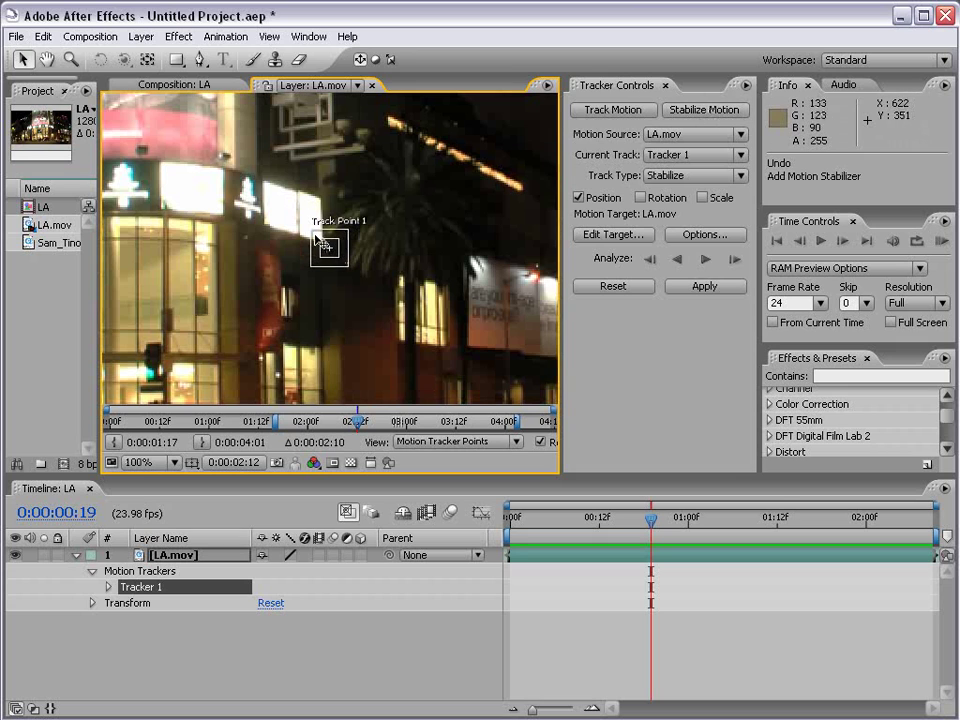
{"action": "scroll", "coordinate": [347, 270], "scroll_direction": "up", "scroll_amount": 1}
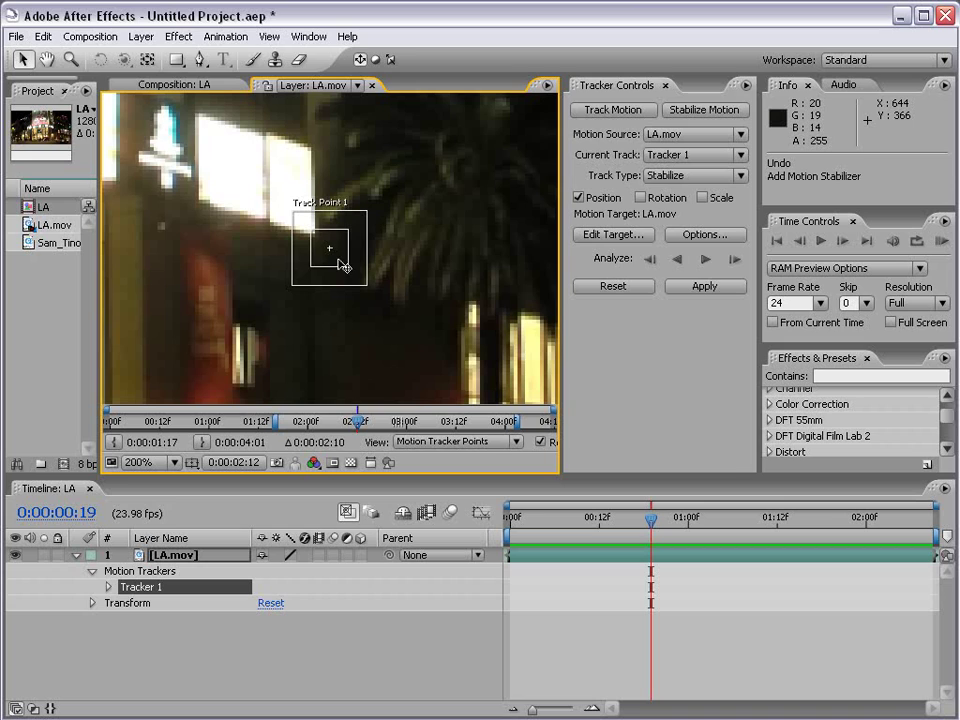
{"action": "left_click_drag", "start_coordinate": [343, 266], "coordinate": [337, 321]}
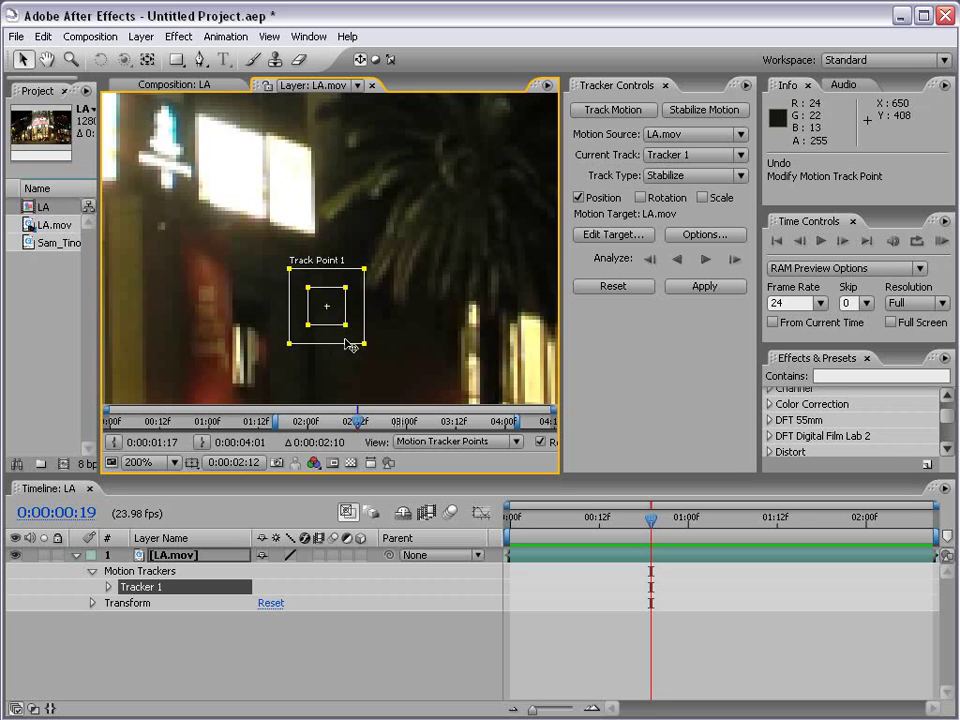
{"action": "left_click_drag", "start_coordinate": [365, 346], "coordinate": [387, 359]}
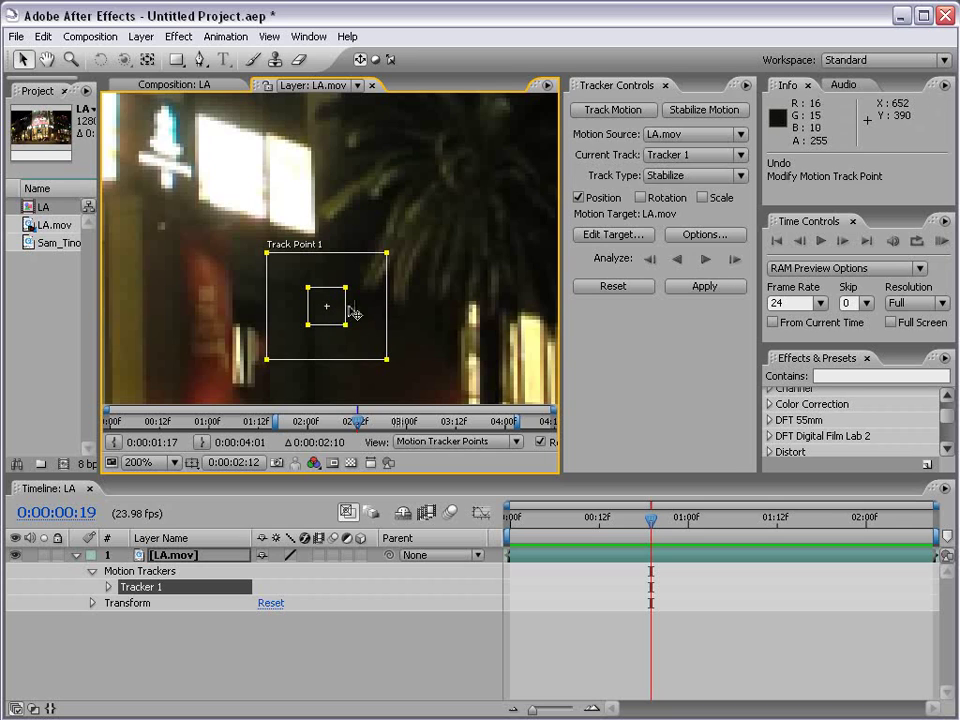
{"action": "left_click_drag", "start_coordinate": [387, 254], "coordinate": [441, 209]}
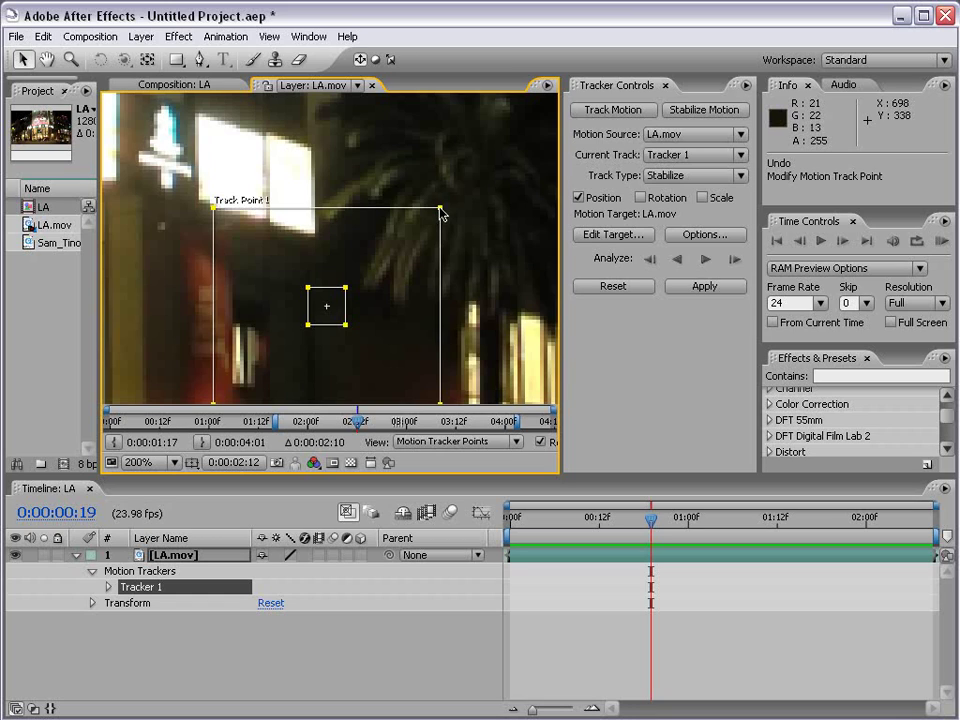
{"action": "left_click_drag", "start_coordinate": [441, 211], "coordinate": [385, 256]}
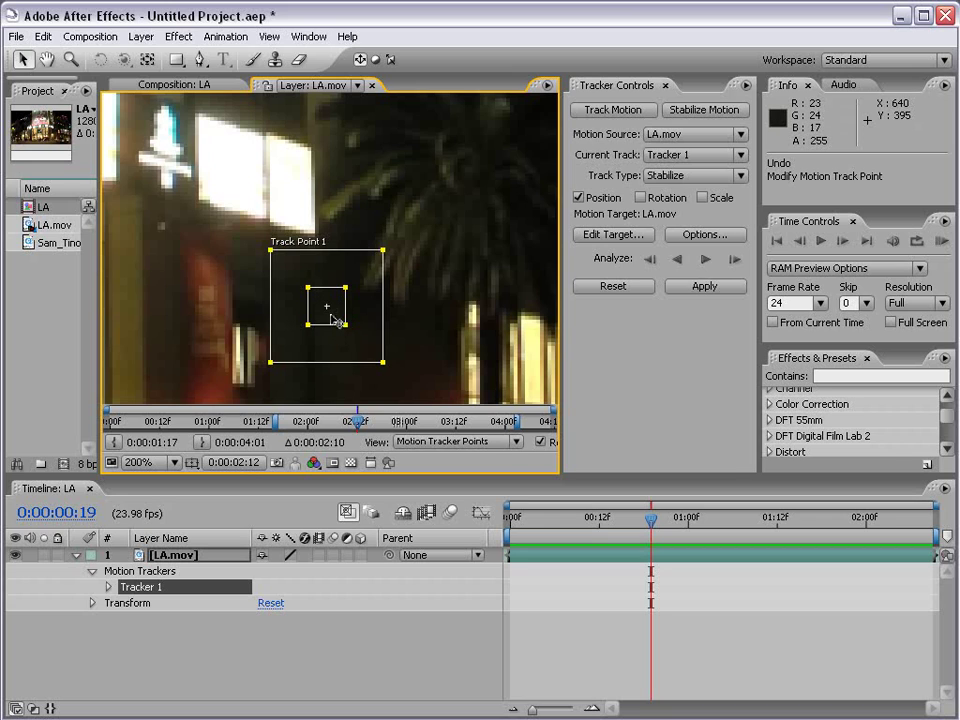
Step: Reposition Track Point 1 onto a bright window edge, zooming between 400% and 200%
{"action": "left_click_drag", "start_coordinate": [336, 318], "coordinate": [324, 250]}
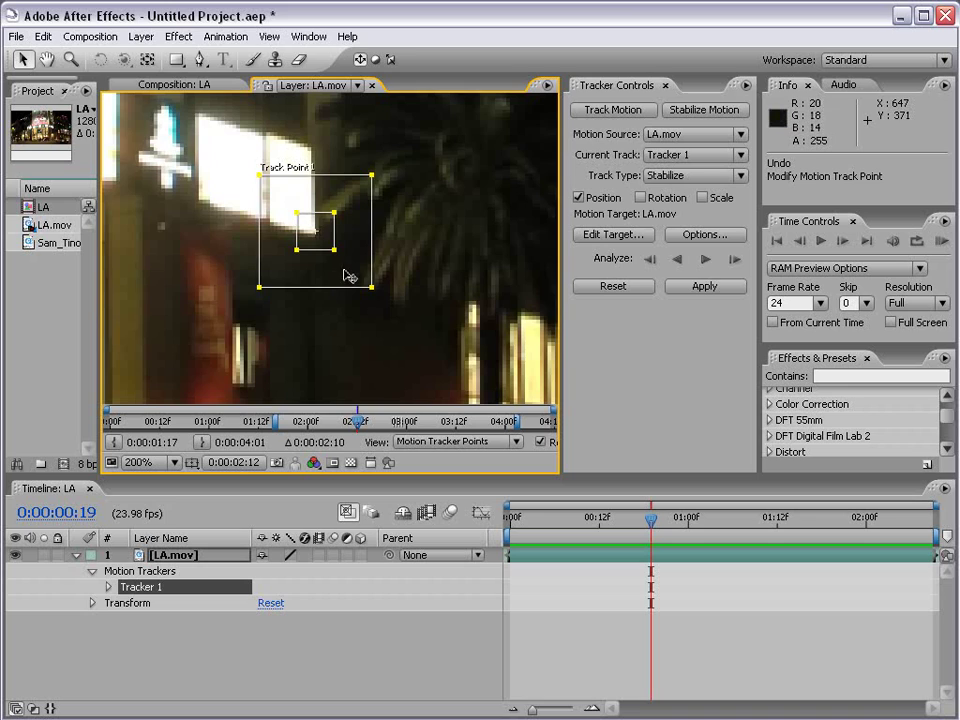
{"action": "key", "text": "period"}
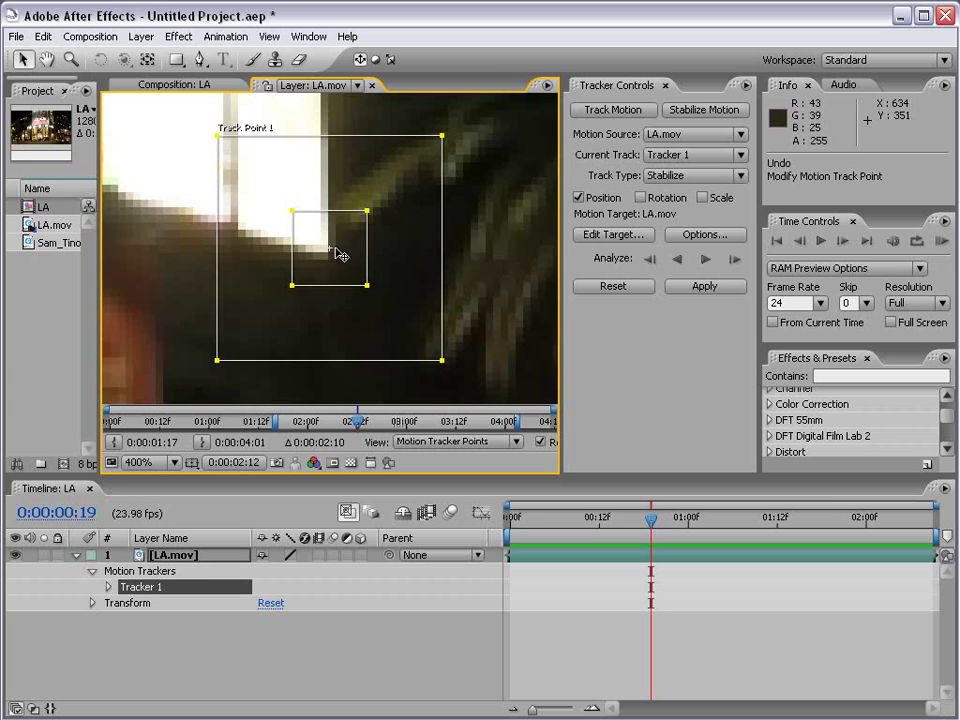
{"action": "key", "text": "comma"}
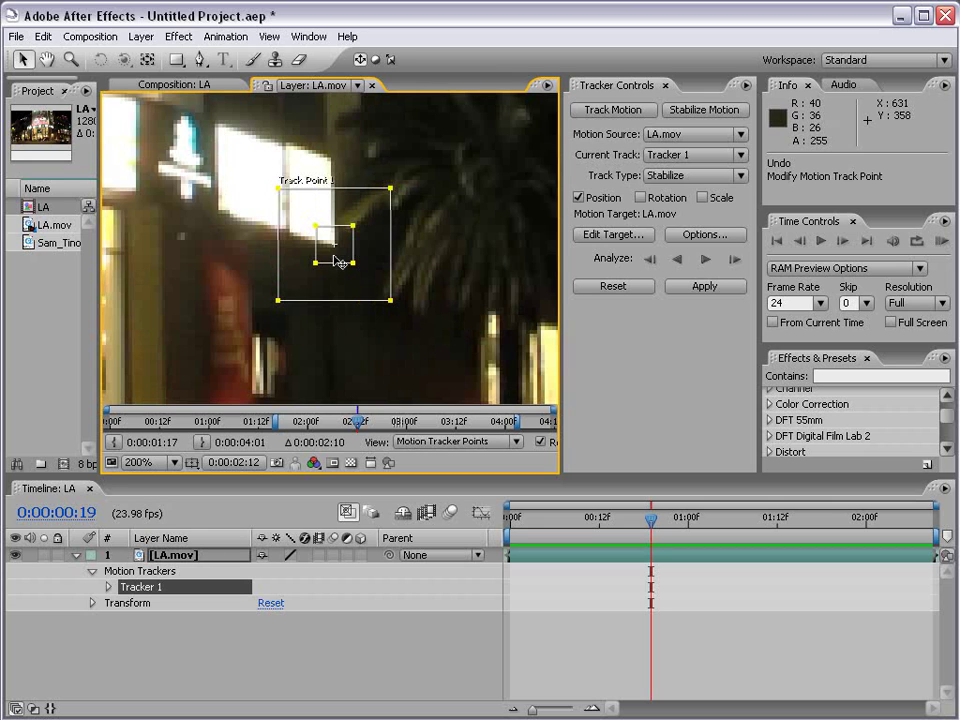
{"action": "left_click_drag", "start_coordinate": [339, 262], "coordinate": [430, 263]}
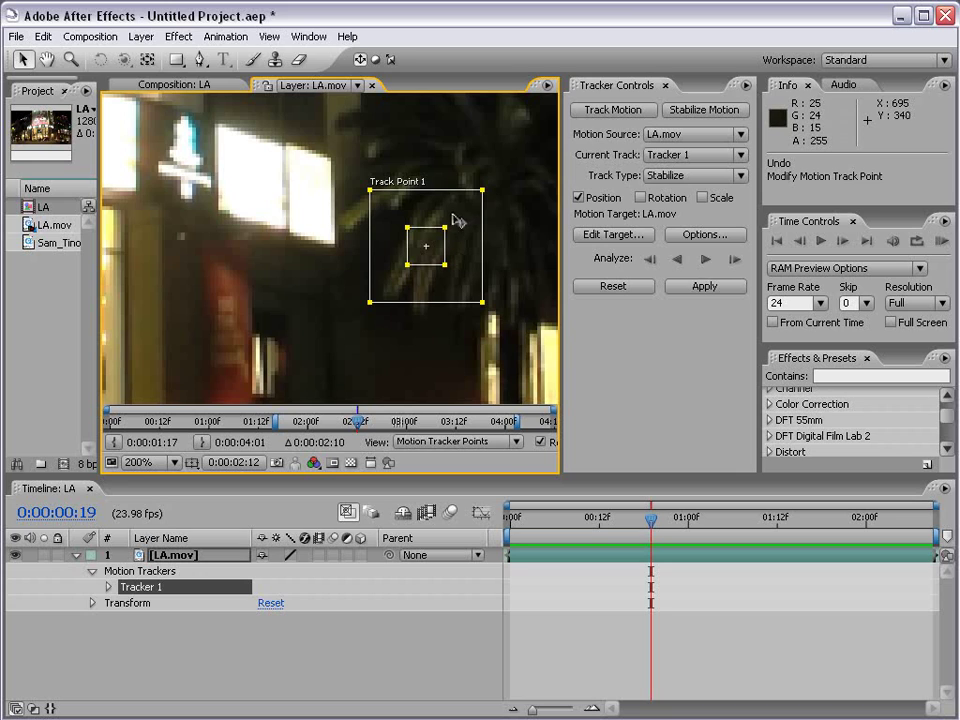
{"action": "left_click_drag", "start_coordinate": [431, 253], "coordinate": [309, 235]}
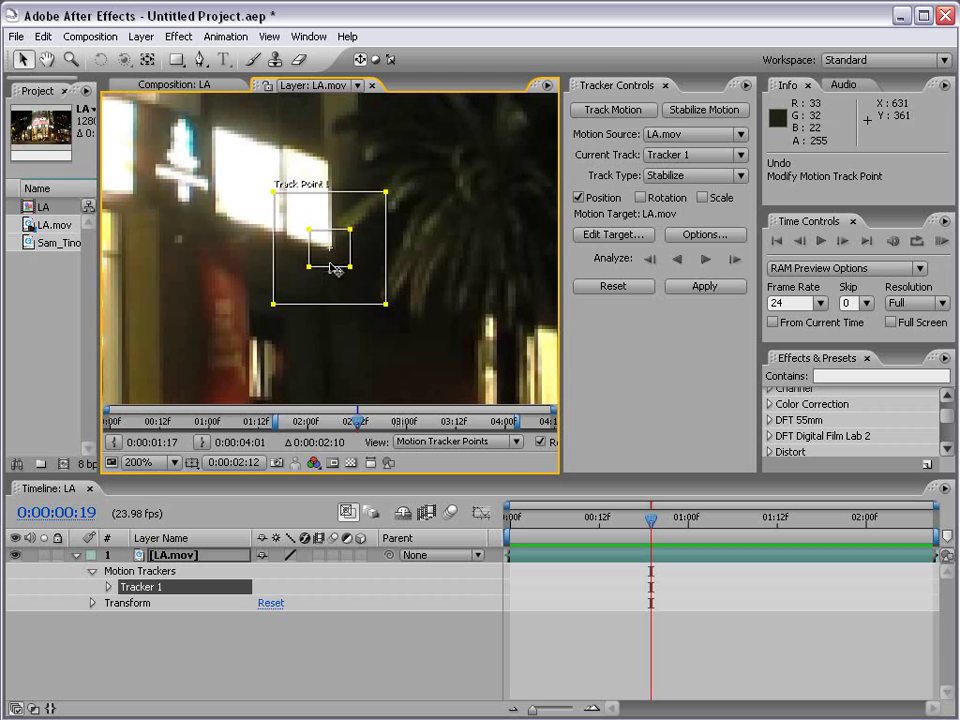
Step: Zoom in and drag Track Point 1 onto the lettering of the GAP storefront sign
{"action": "key", "text": "comma"}
{"action": "key", "text": "comma"}
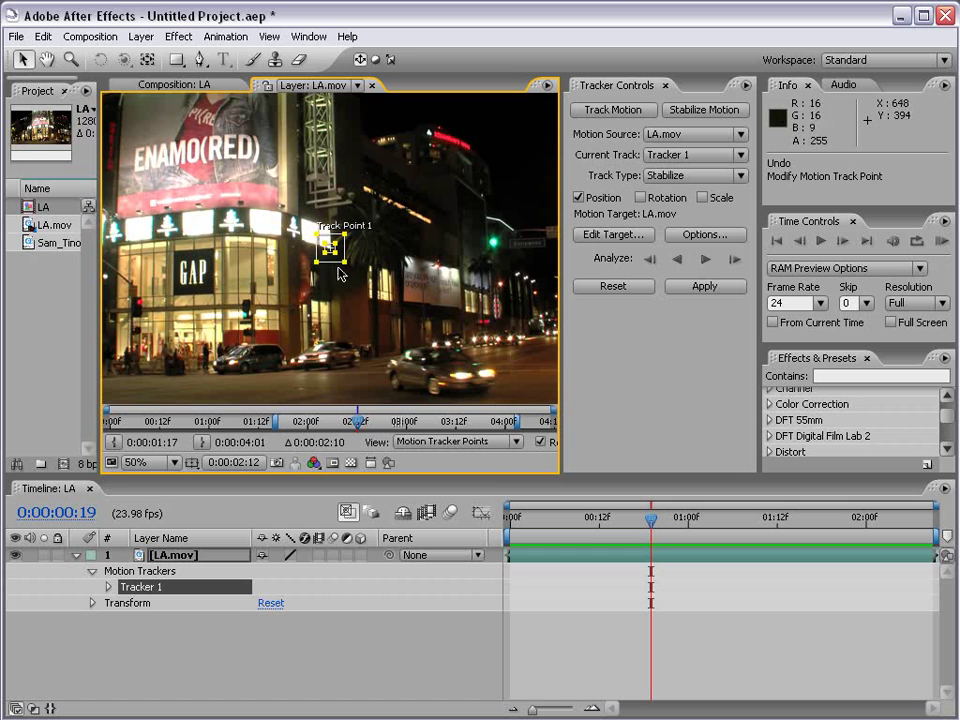
{"action": "key", "text": "period"}
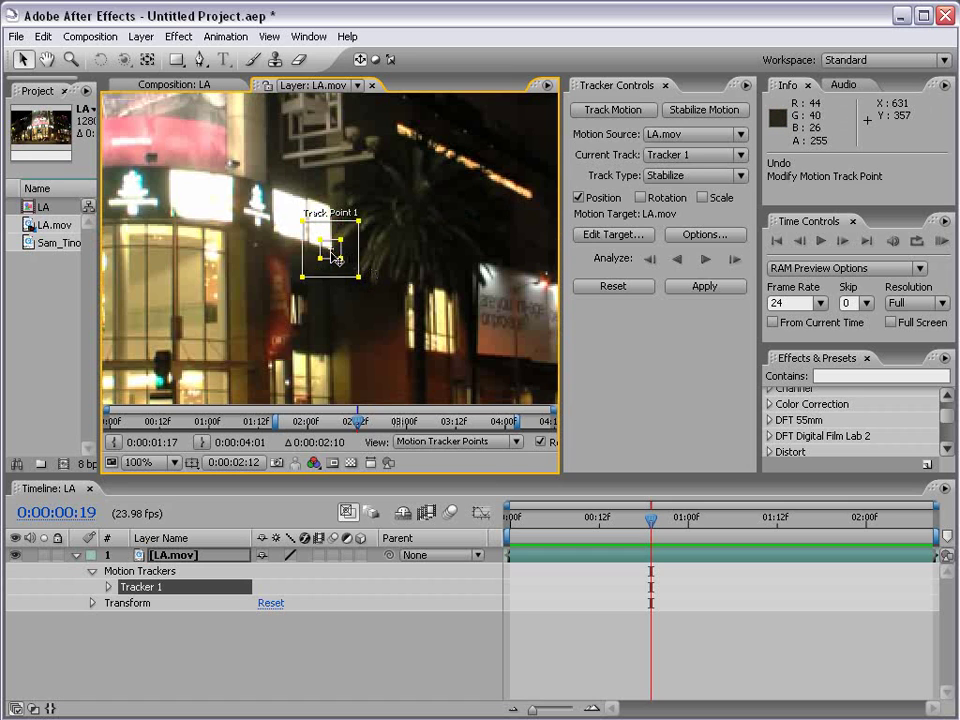
{"action": "left_click_drag", "start_coordinate": [325, 262], "coordinate": [388, 298]}
{"action": "left_click_drag", "start_coordinate": [302, 312], "coordinate": [225, 319]}
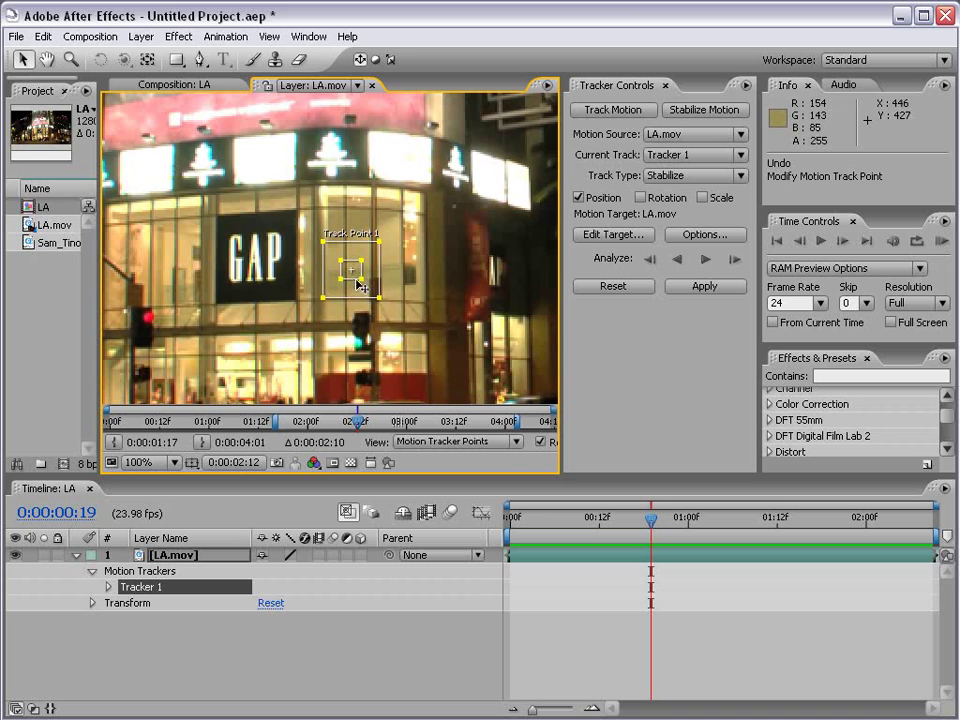
{"action": "left_click_drag", "start_coordinate": [360, 283], "coordinate": [238, 300]}
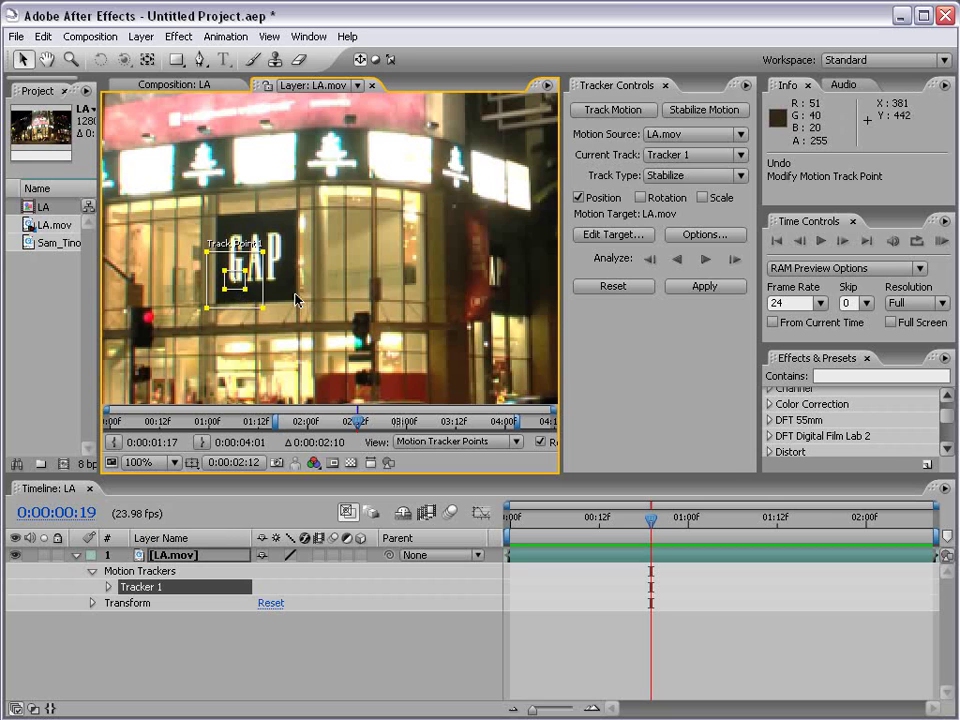
{"action": "key", "text": "comma"}
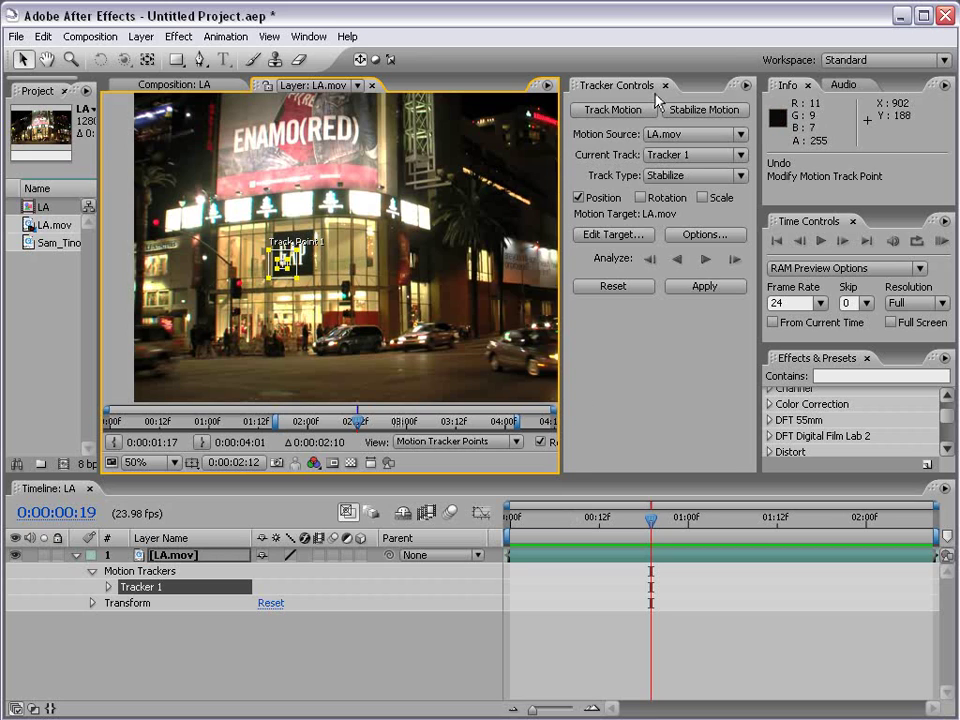
Step: Turn on Rotation tracking and place Track Point 2 on a bright light high on the building's right
{"action": "left_click", "coordinate": [641, 199]}
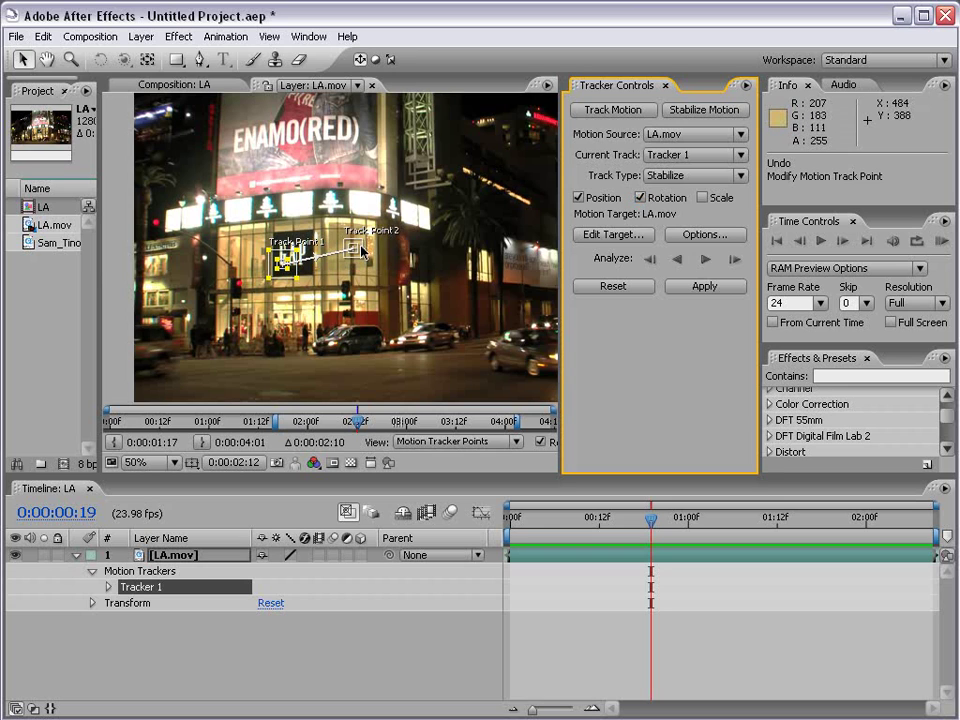
{"action": "key", "text": "period"}
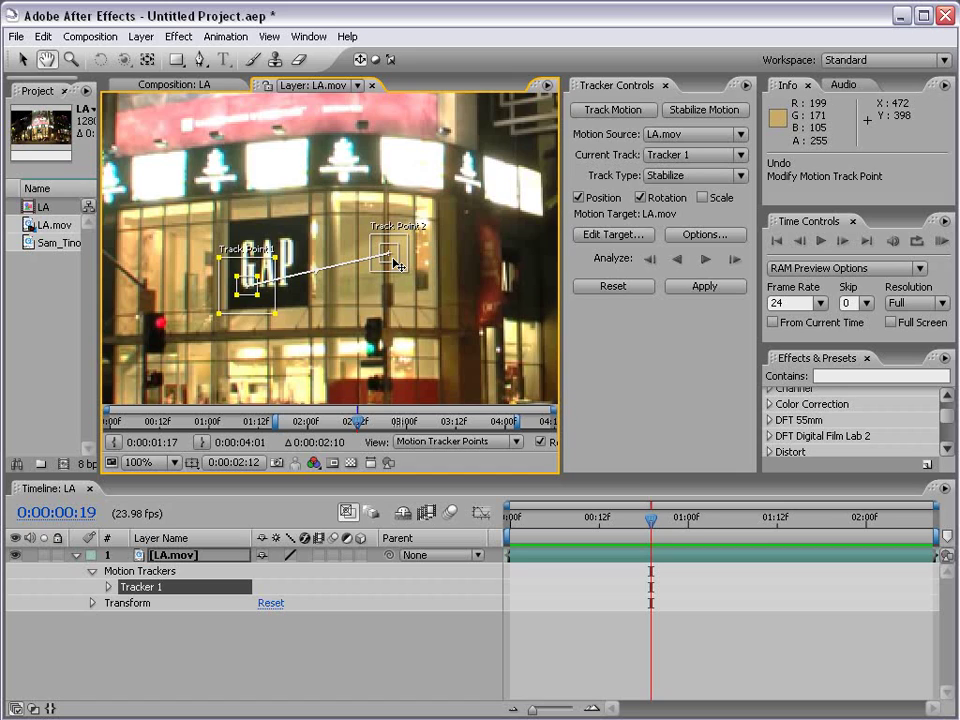
{"action": "left_click_drag", "start_coordinate": [395, 262], "coordinate": [415, 262]}
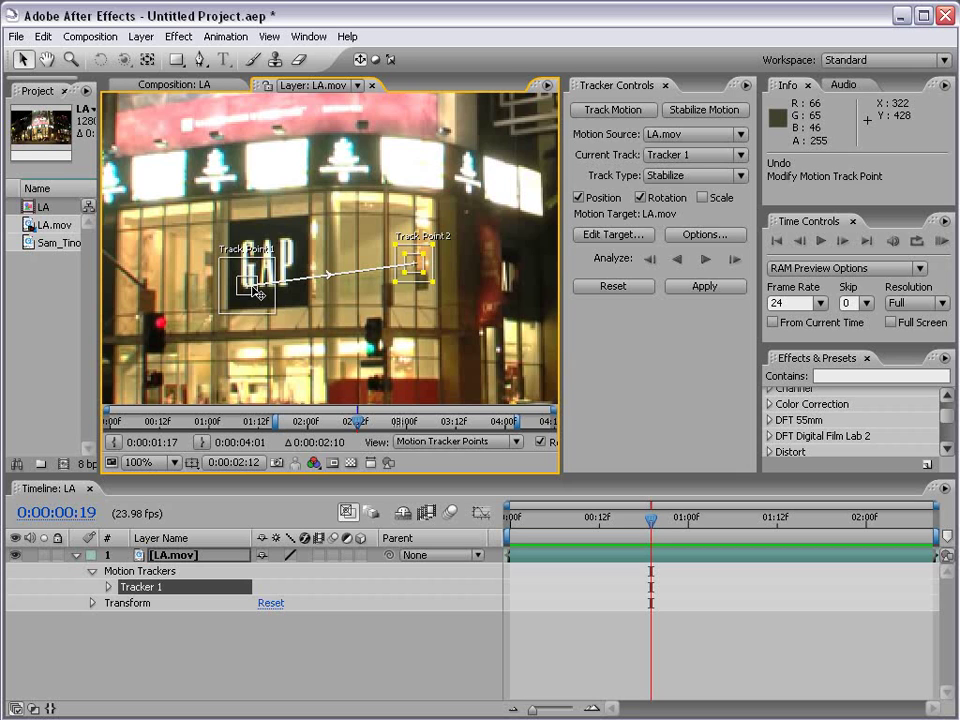
{"action": "scroll", "coordinate": [255, 291], "scroll_direction": "down", "scroll_amount": 1}
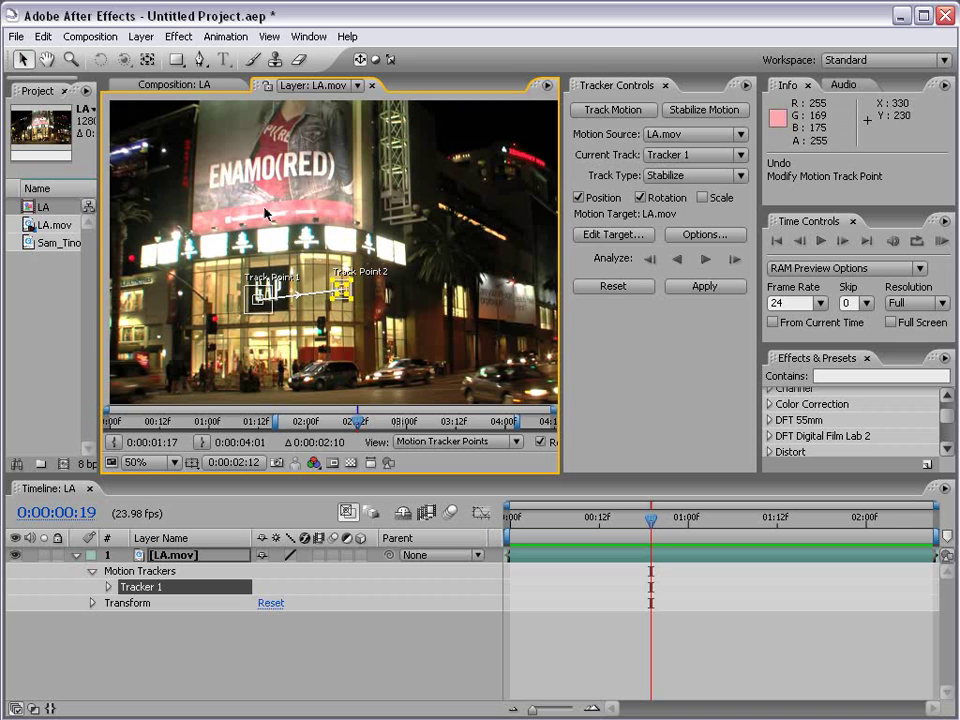
{"action": "scroll", "coordinate": [393, 210], "scroll_direction": "up", "scroll_amount": 2}
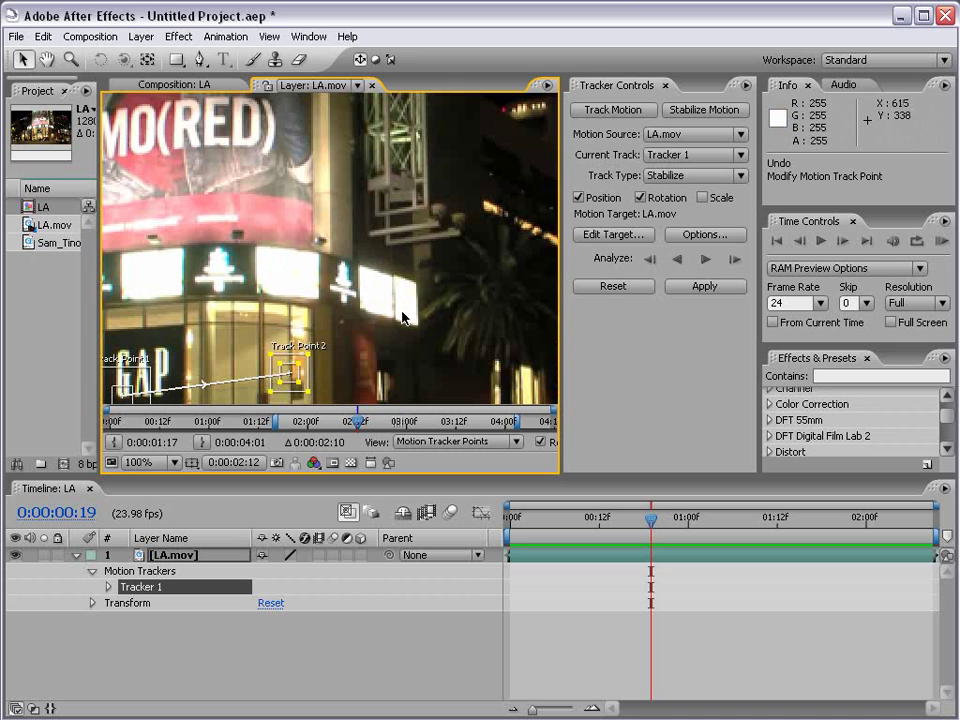
{"action": "left_click_drag", "start_coordinate": [290, 376], "coordinate": [455, 235]}
{"action": "scroll", "coordinate": [352, 292], "scroll_direction": "down", "scroll_amount": 2}
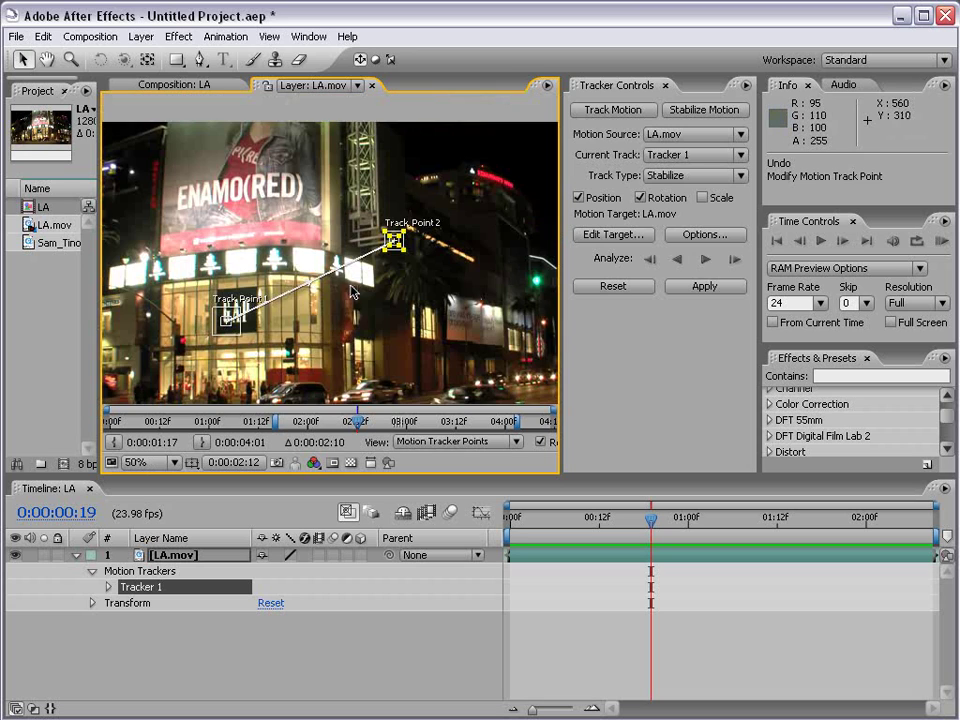
{"action": "left_click_drag", "start_coordinate": [352, 292], "coordinate": [384, 247]}
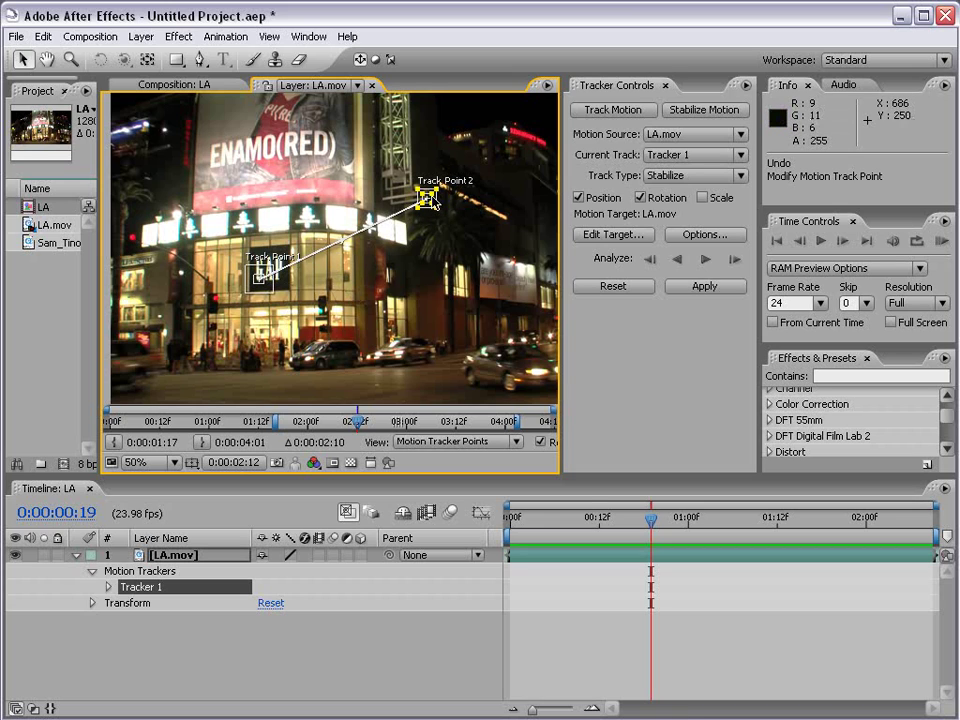
{"action": "key", "text": "ctrl+z"}
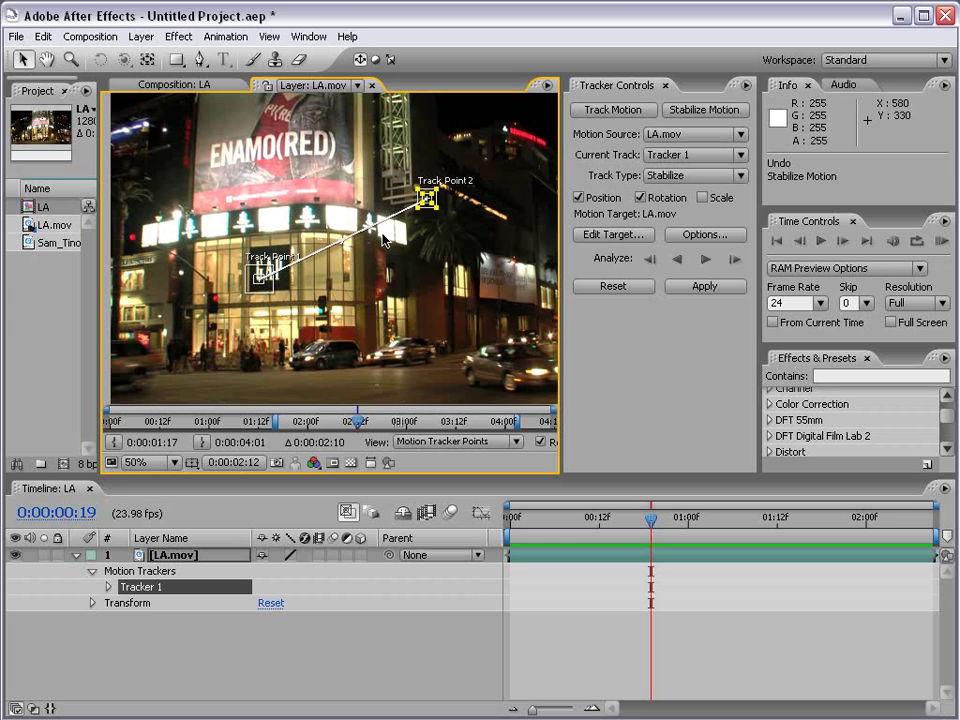
Step: Analyze both track points forward, then return to 0:19 and analyze backward to the clip start
{"action": "left_click", "coordinate": [705, 261]}
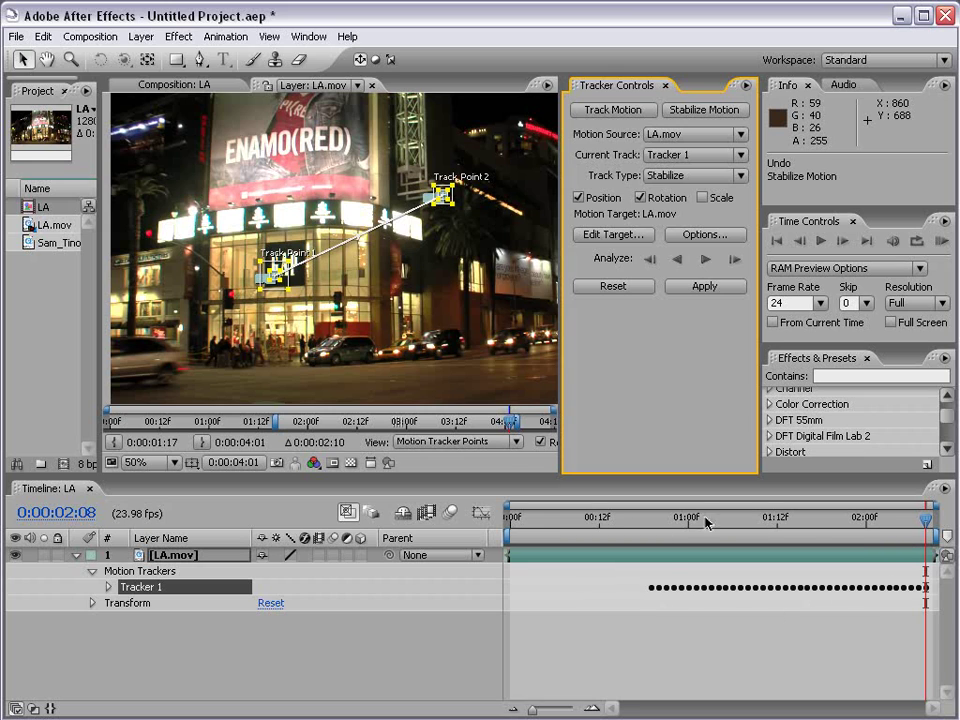
{"action": "left_click", "coordinate": [653, 522]}
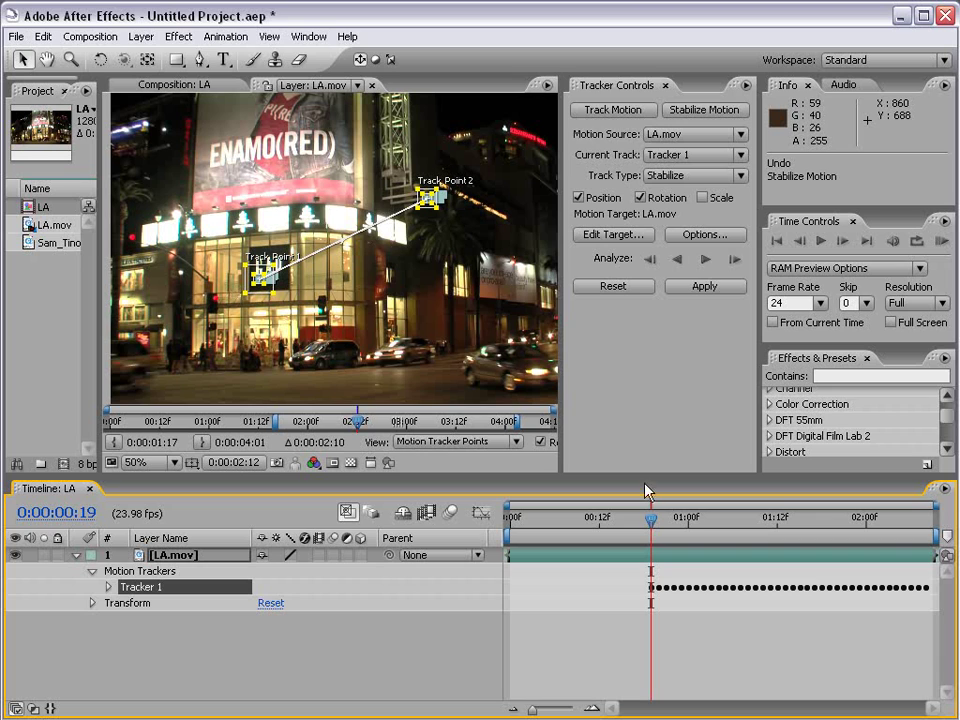
{"action": "left_click_drag", "start_coordinate": [645, 528], "coordinate": [664, 522]}
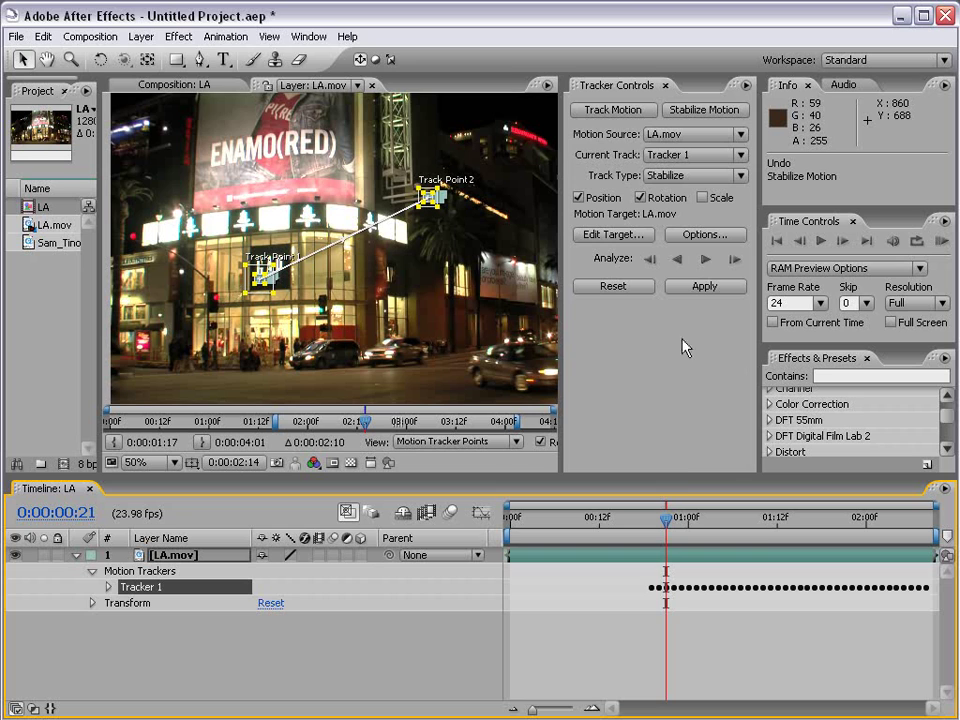
{"action": "left_click", "coordinate": [677, 260]}
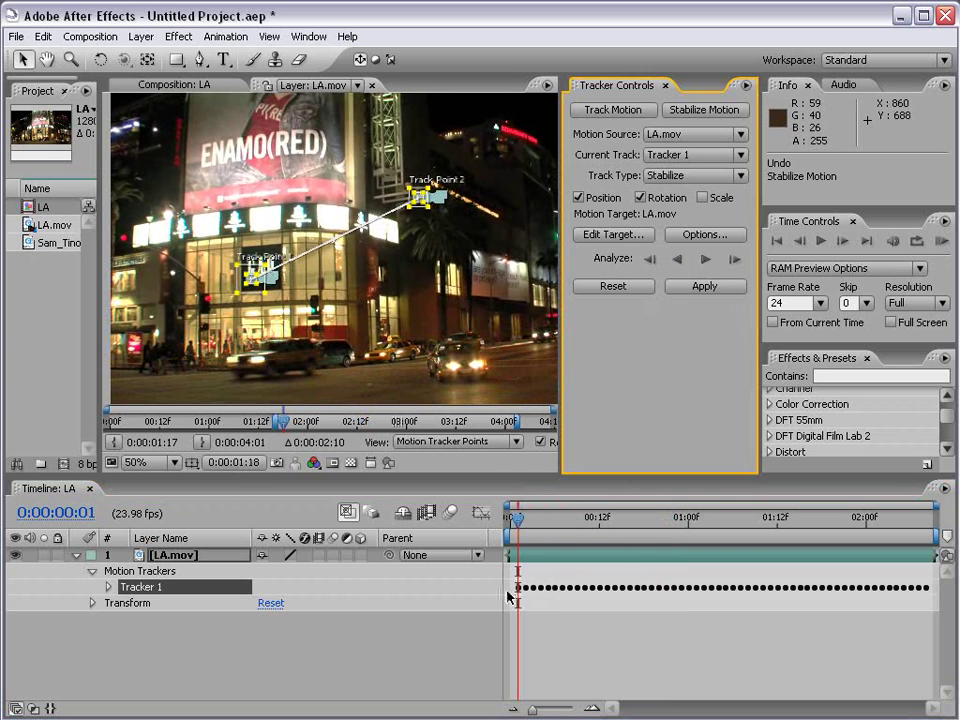
{"action": "left_click", "coordinate": [515, 516]}
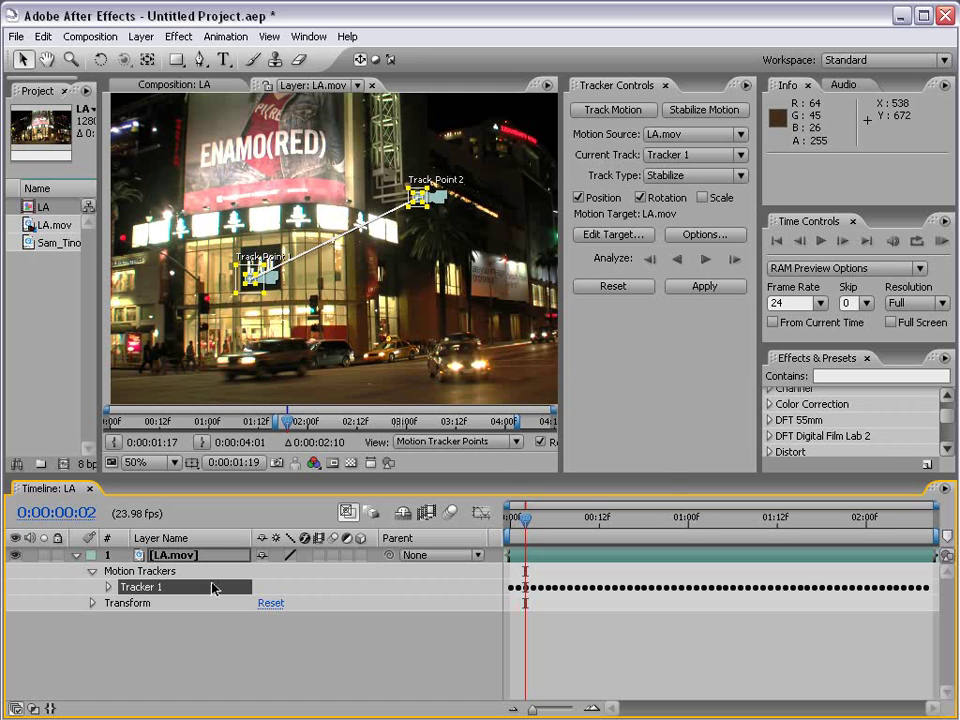
Step: Apply Tracker 1's stabilization to LA.mov in X and Y and return to the LA composition view
{"action": "left_click", "coordinate": [699, 289]}
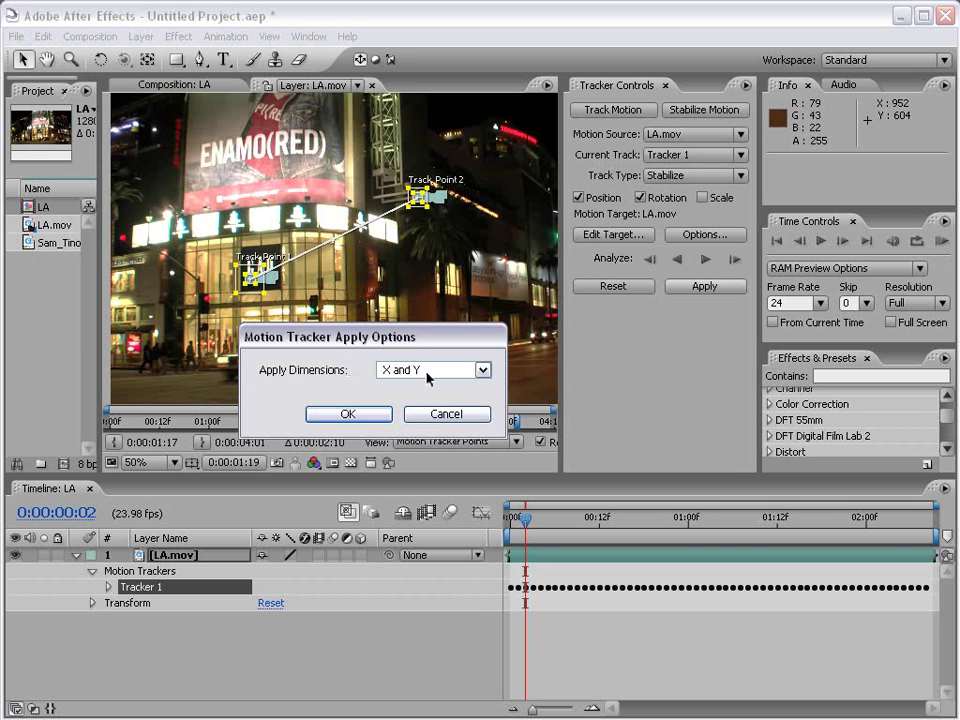
{"action": "left_click", "coordinate": [347, 414]}
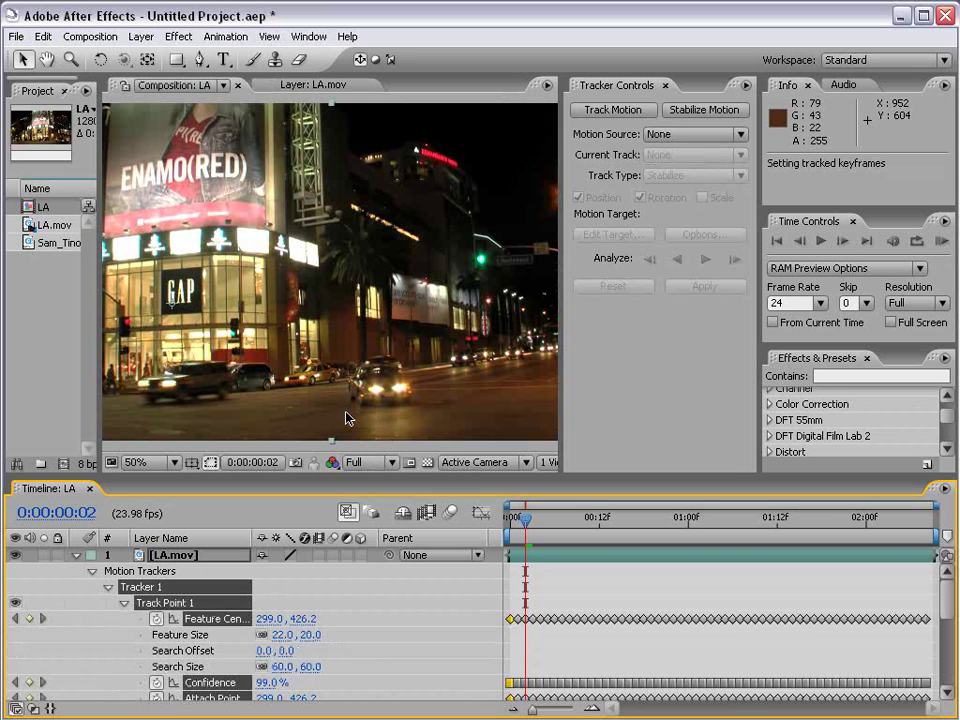
{"action": "key", "text": "comma"}
{"action": "key", "text": "comma"}
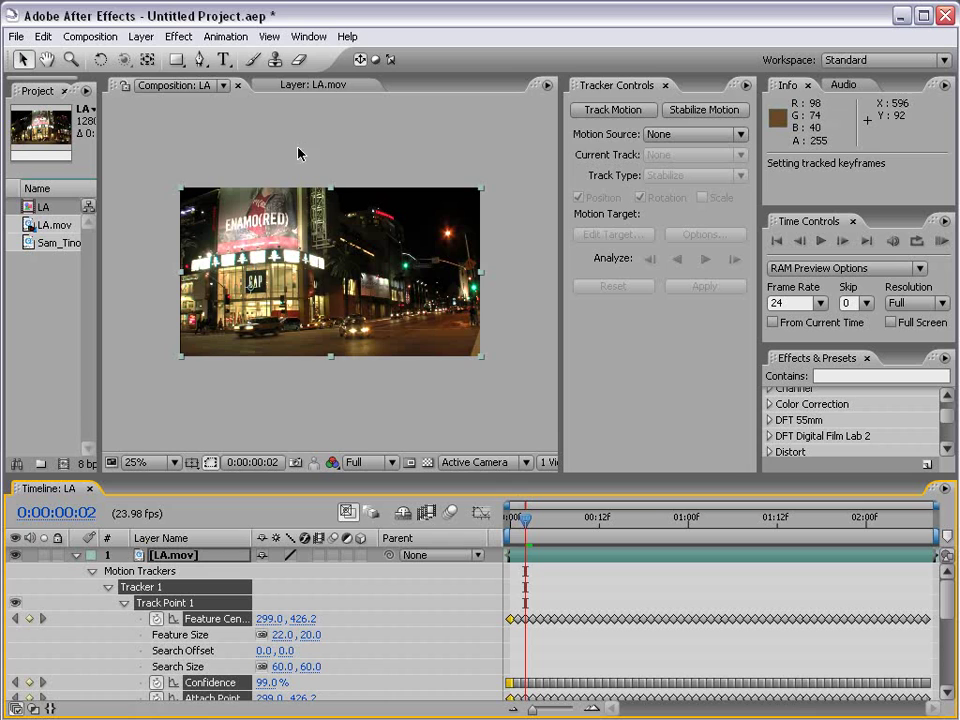
{"action": "left_click", "coordinate": [313, 84]}
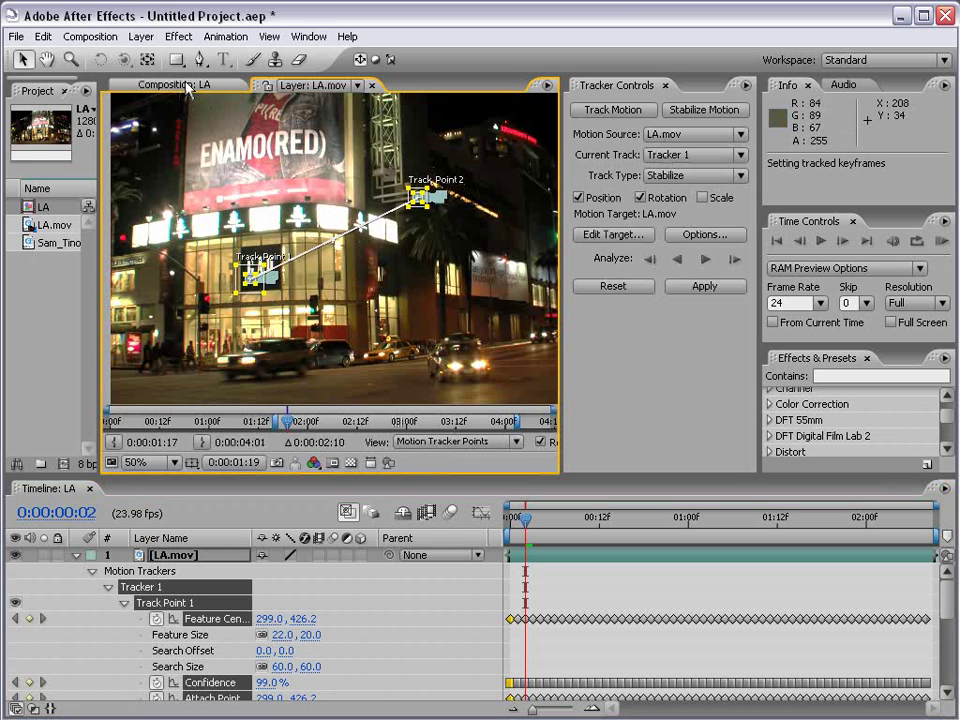
{"action": "left_click", "coordinate": [187, 85]}
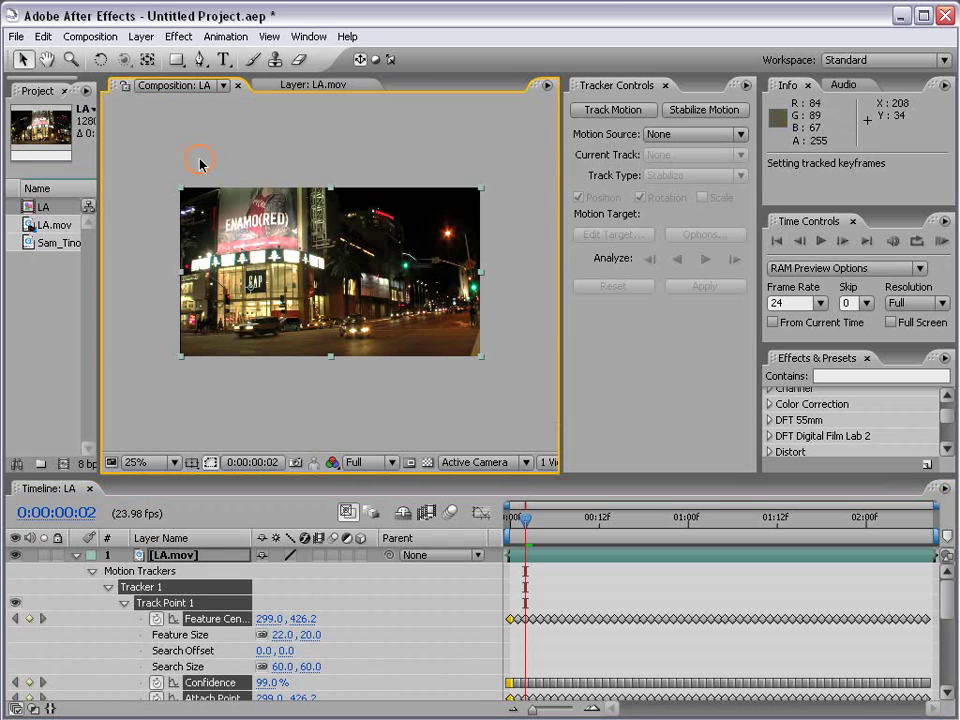
{"action": "left_click", "coordinate": [510, 578]}
{"action": "left_click_drag", "start_coordinate": [525, 518], "coordinate": [510, 540]}
{"action": "scroll", "coordinate": [230, 290], "scroll_direction": "up", "scroll_amount": 2}
{"action": "key", "text": "h"}
{"action": "left_click_drag", "start_coordinate": [430, 309], "coordinate": [212, 200]}
{"action": "key", "text": "v"}
{"action": "left_click_drag", "start_coordinate": [515, 525], "coordinate": [763, 521]}
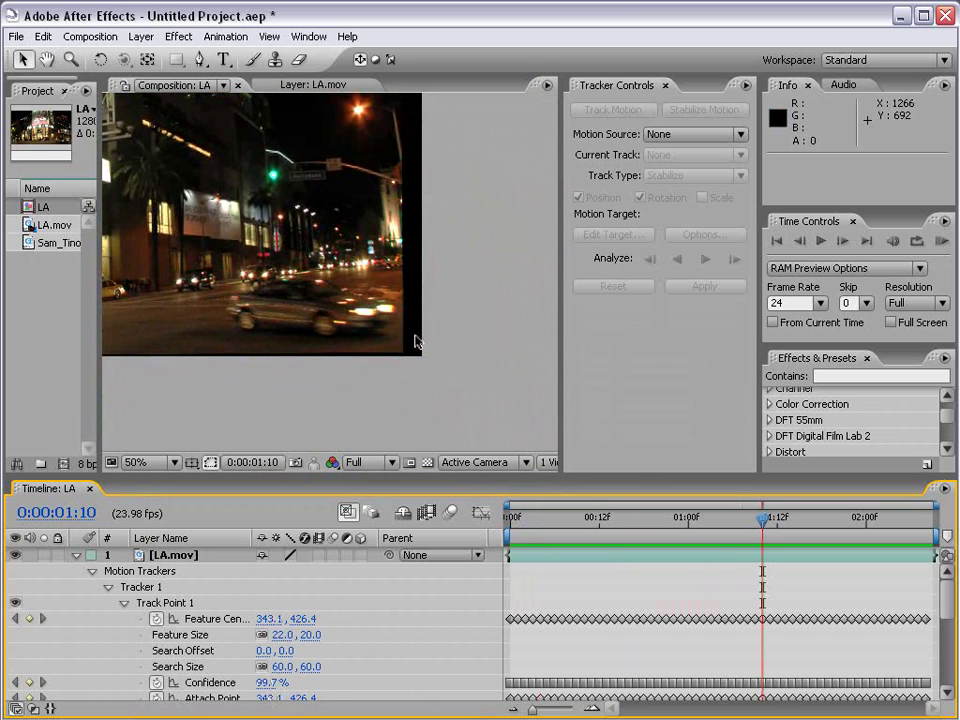
{"action": "scroll", "coordinate": [415, 342], "scroll_direction": "down", "scroll_amount": 1}
{"action": "key", "text": "h"}
{"action": "left_click_drag", "start_coordinate": [324, 315], "coordinate": [369, 357]}
{"action": "left_click_drag", "start_coordinate": [545, 530], "coordinate": [569, 562]}
{"action": "key", "text": "v"}
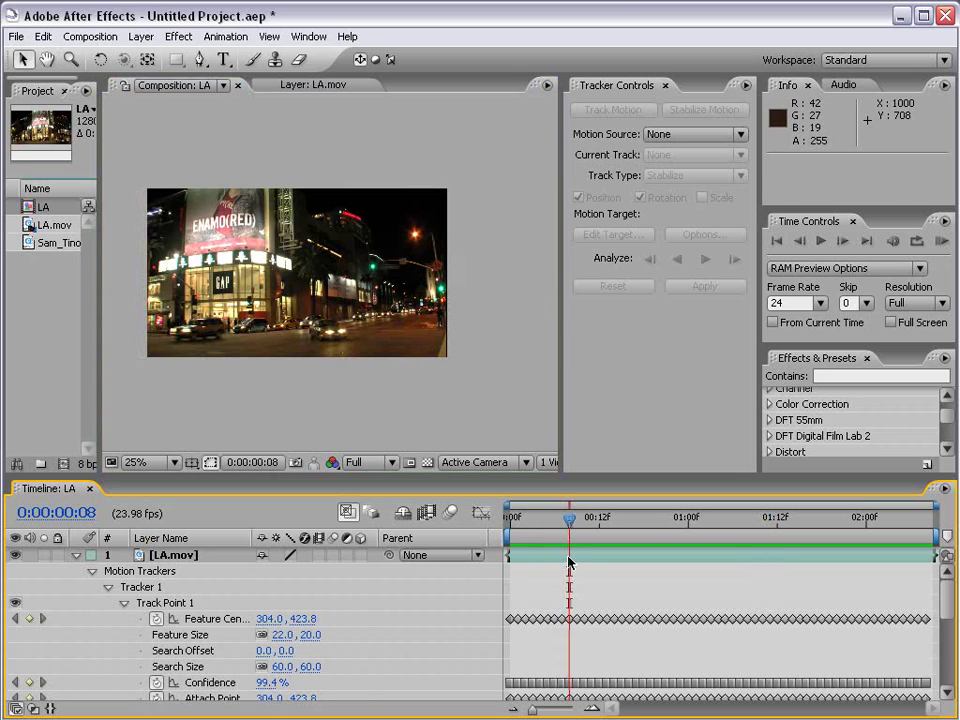
{"action": "key", "text": "h"}
{"action": "scroll", "coordinate": [127, 214], "scroll_direction": "up", "scroll_amount": 1}
{"action": "left_click_drag", "start_coordinate": [112, 300], "coordinate": [195, 297]}
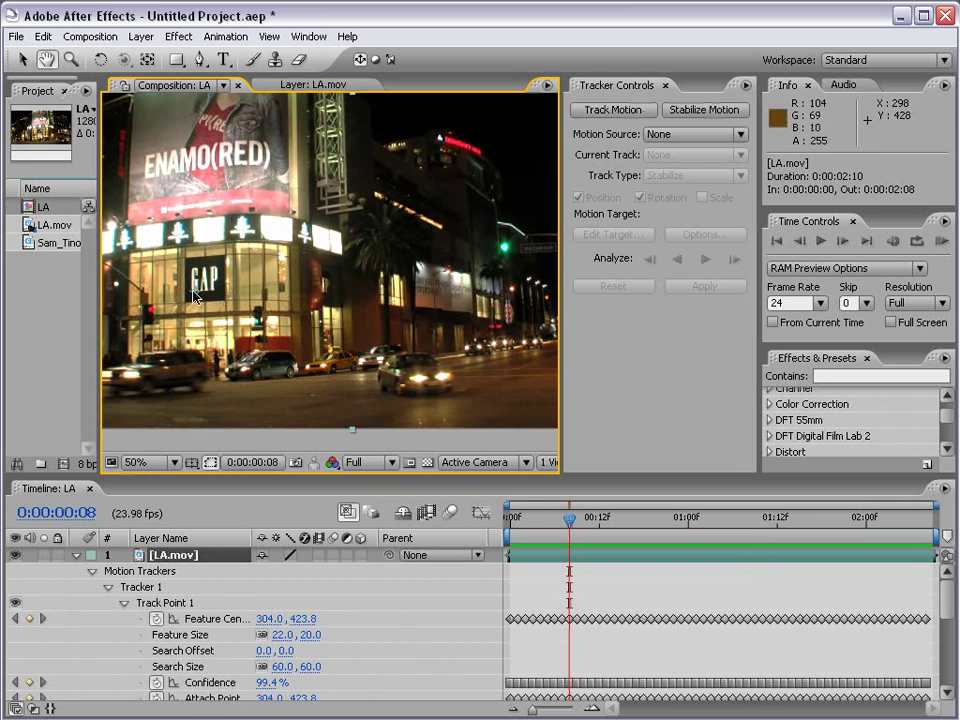
{"action": "left_click_drag", "start_coordinate": [568, 524], "coordinate": [795, 528]}
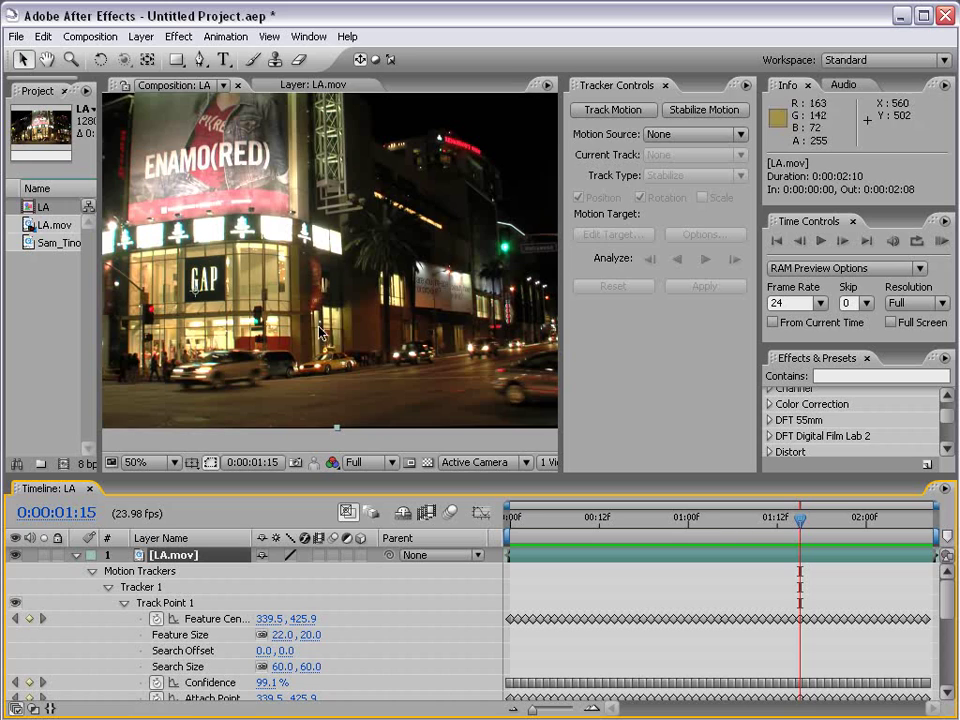
{"action": "scroll", "coordinate": [238, 244], "scroll_direction": "down", "scroll_amount": 1}
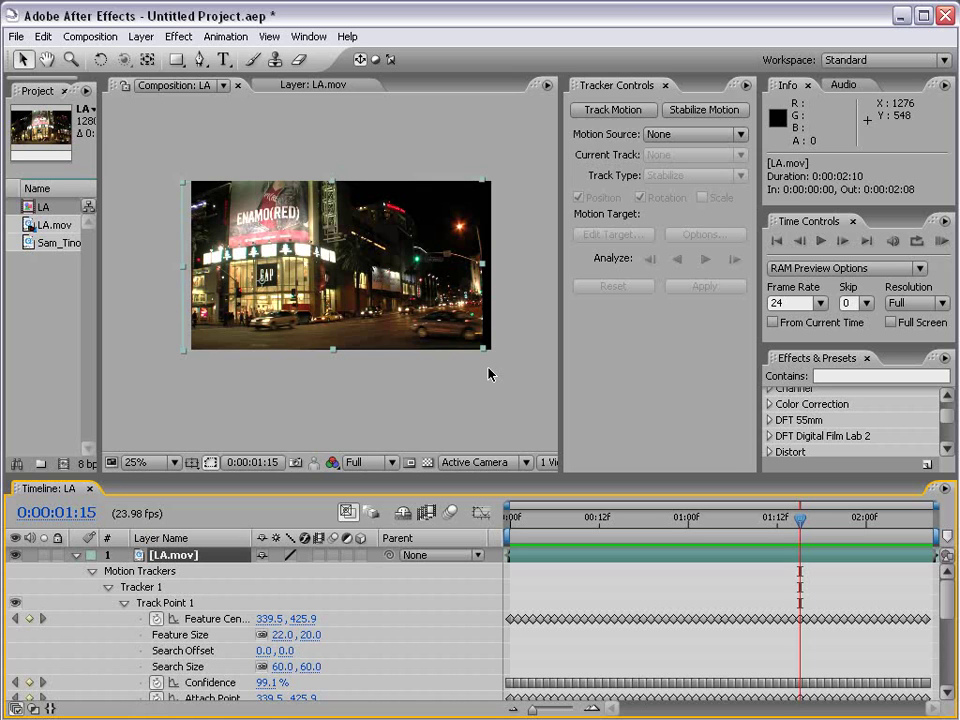
{"action": "key", "text": "period"}
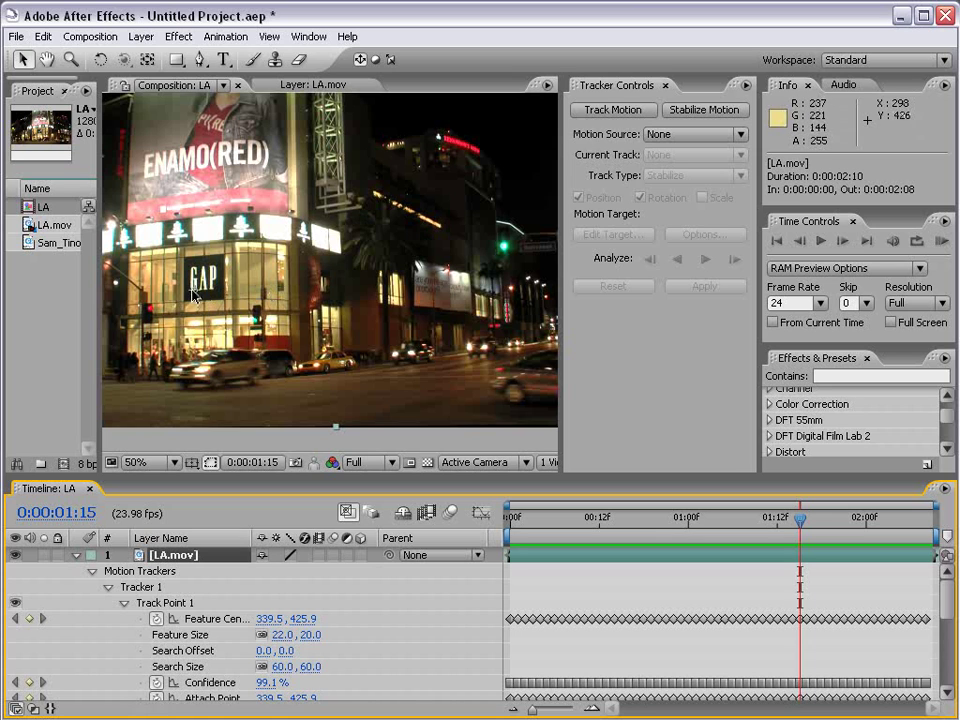
Step: Reveal only LA.mov's Scale property and set it to 110%
{"action": "key", "text": "comma"}
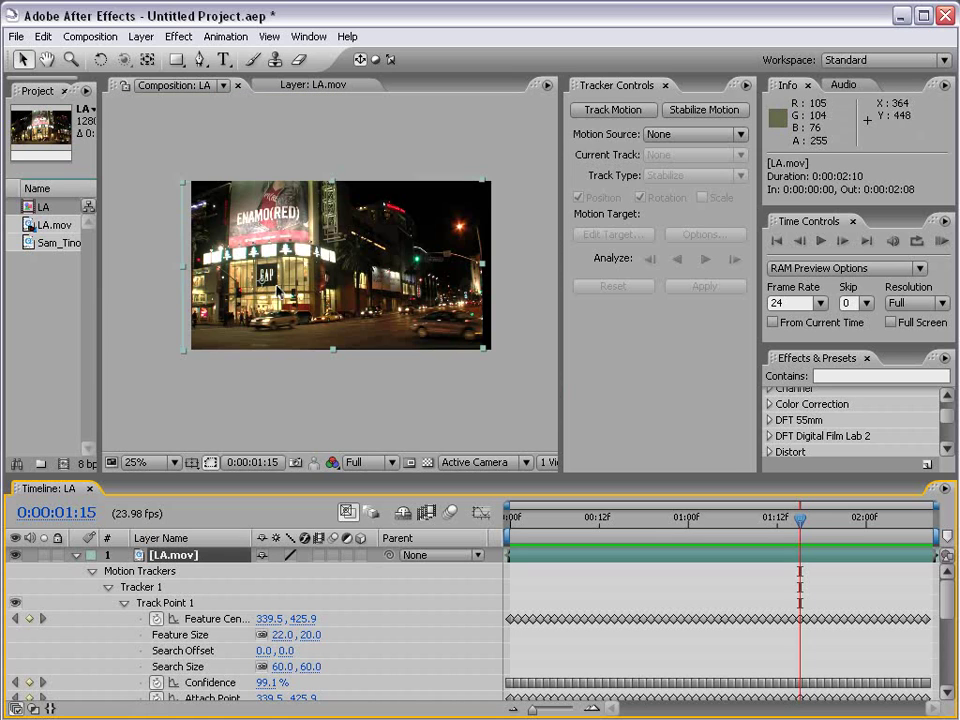
{"action": "left_click", "coordinate": [77, 556]}
{"action": "key", "text": "s"}
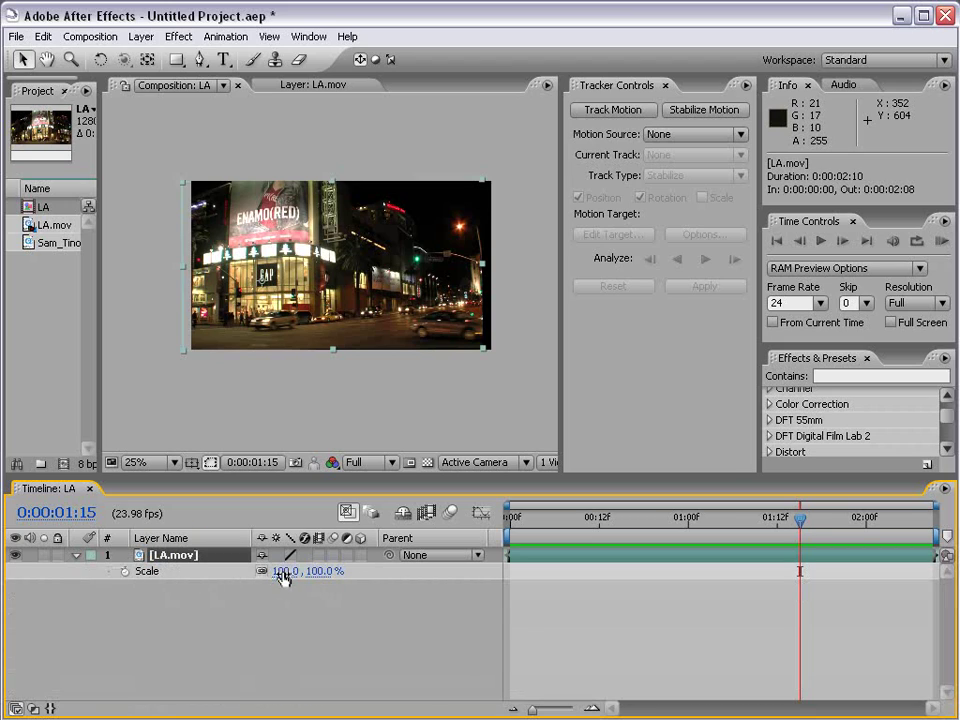
{"action": "key", "text": "s"}
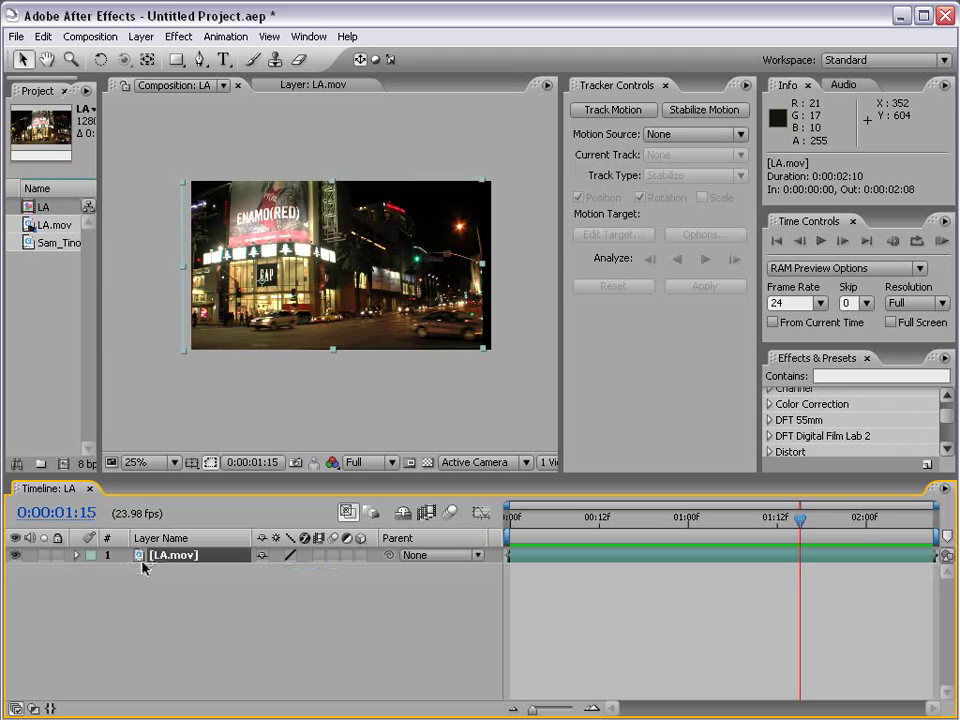
{"action": "key", "text": "s"}
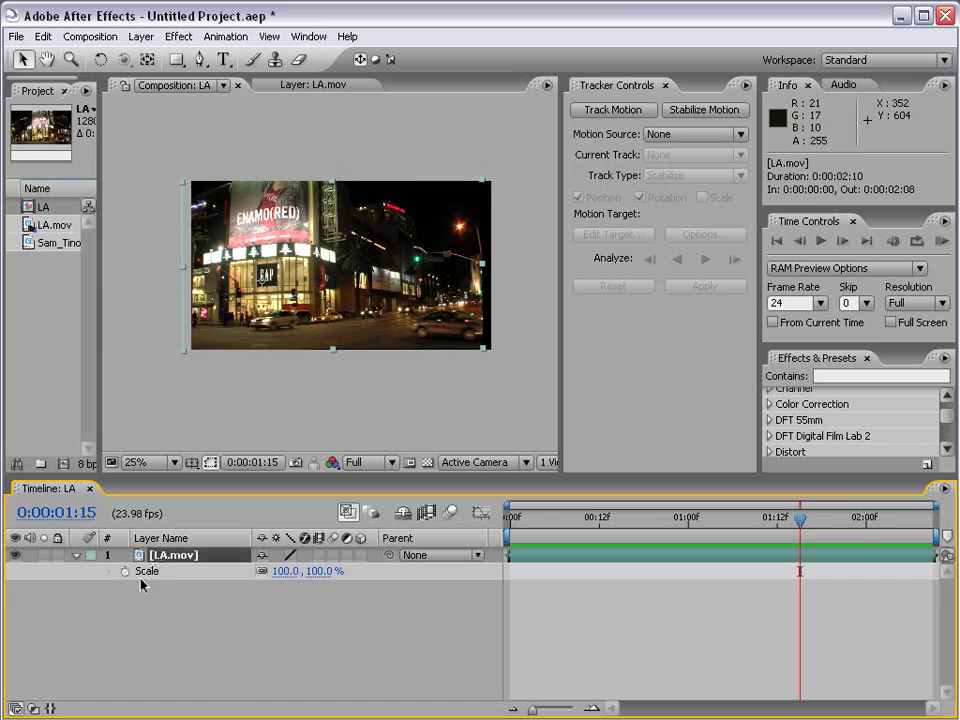
{"action": "left_click", "coordinate": [286, 571]}
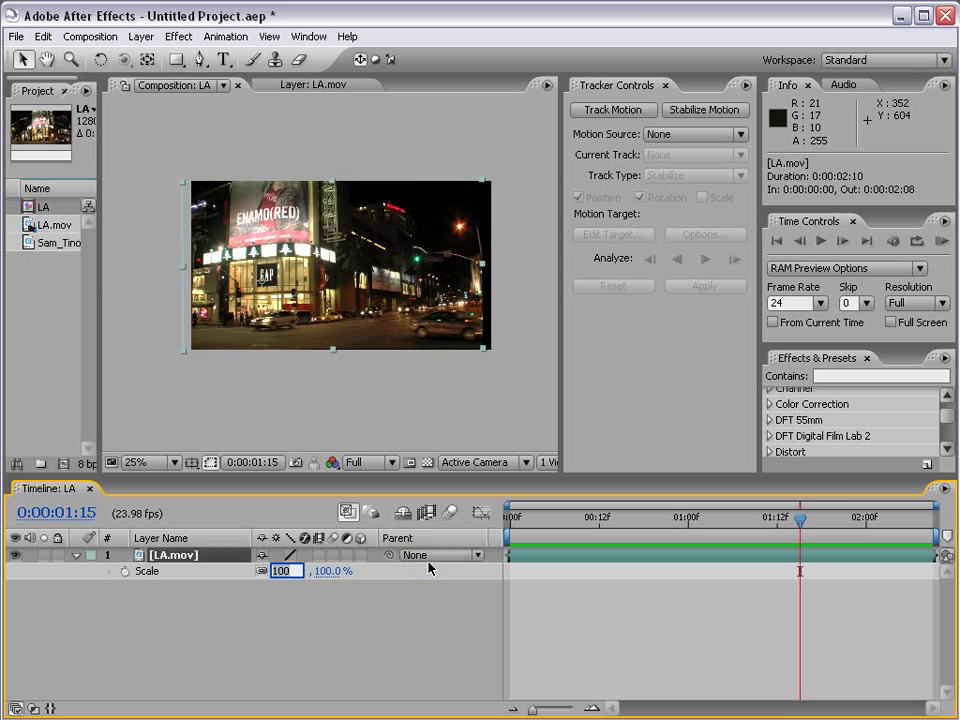
{"action": "type", "text": "11"}
{"action": "key", "text": "Return"}
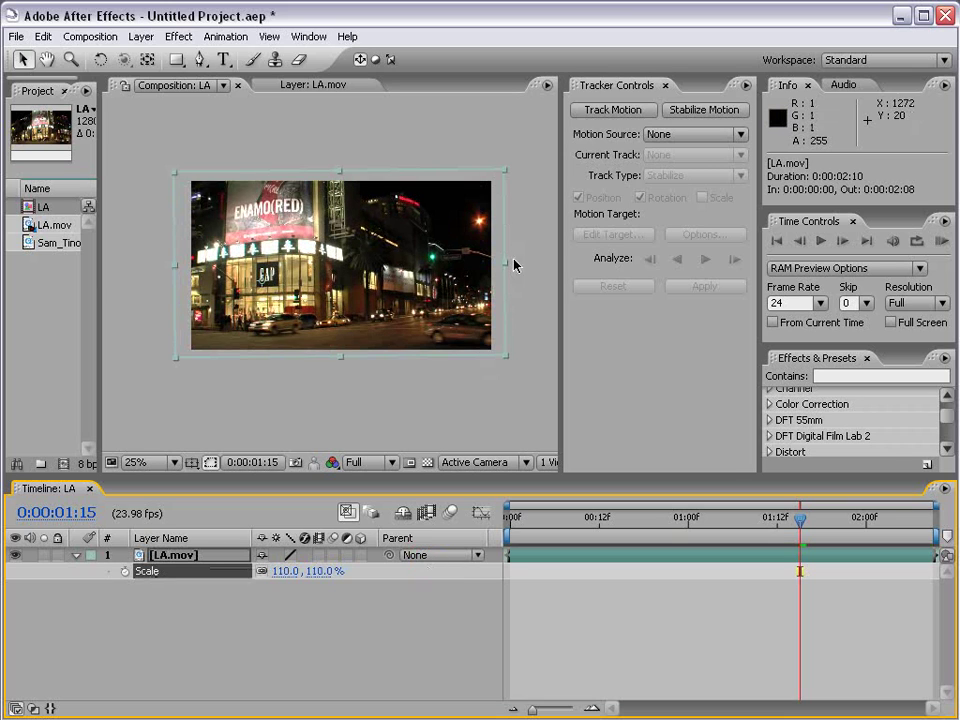
Step: Zoom the composition to 50% and preview the stabilized footage from 0:00:01:07
{"action": "key", "text": "."}
{"action": "left_click_drag", "start_coordinate": [510, 523], "coordinate": [740, 521]}
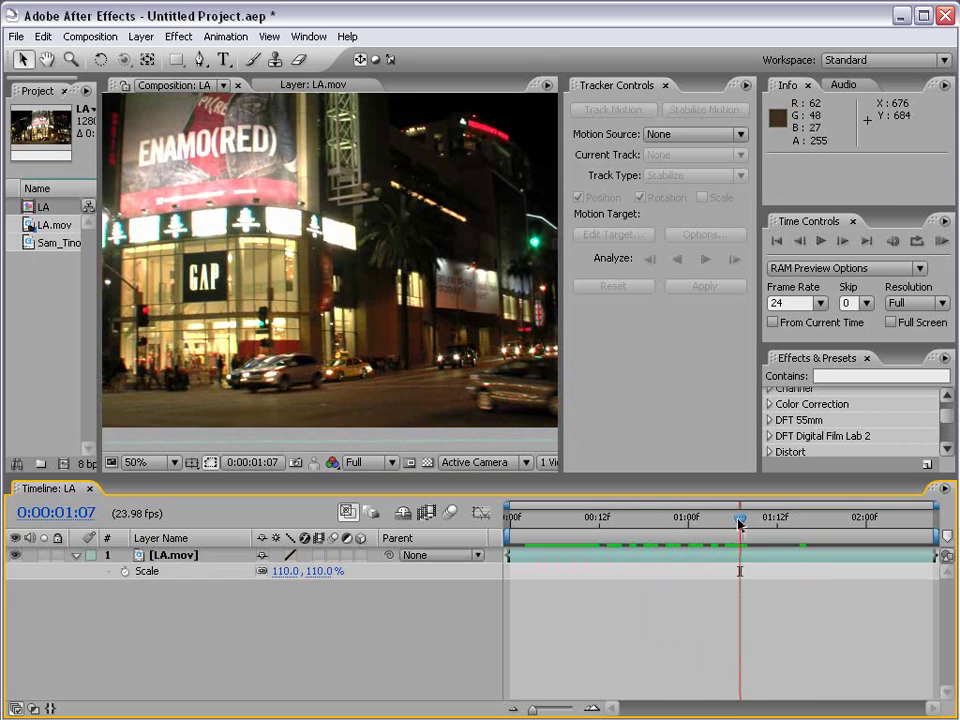
{"action": "left_click", "coordinate": [941, 244]}
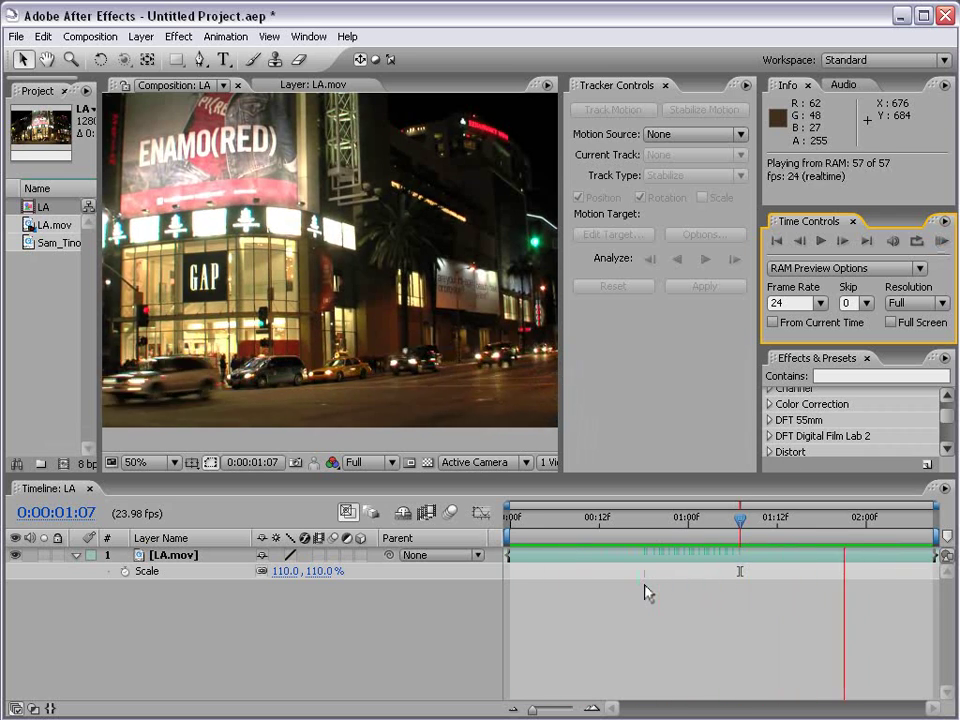
{"action": "left_click", "coordinate": [180, 122]}
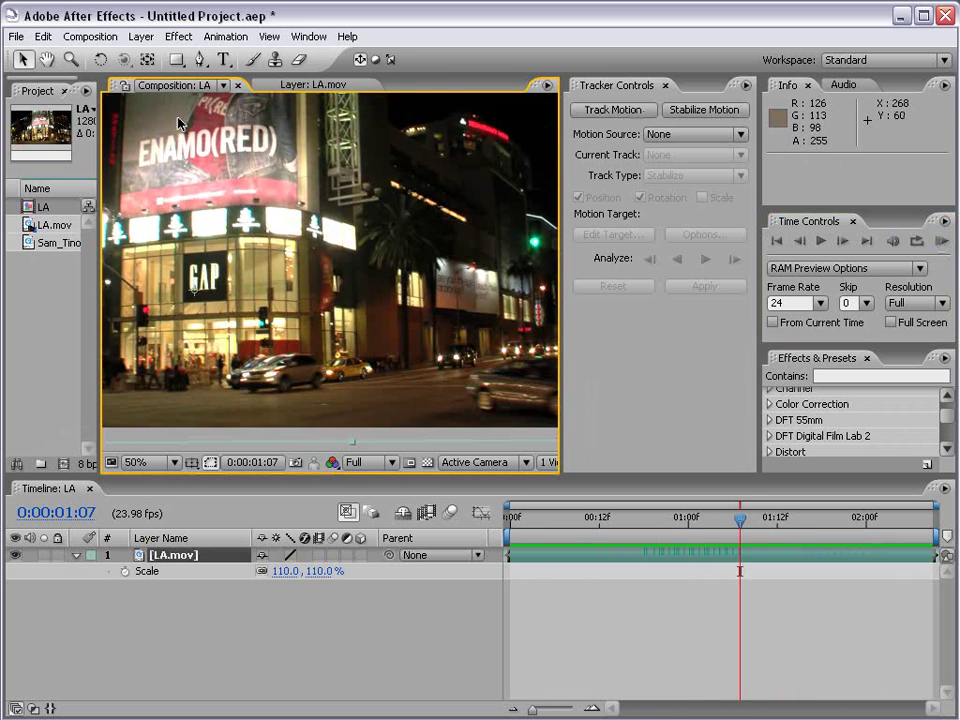
{"action": "left_click_drag", "start_coordinate": [100, 276], "coordinate": [189, 279]}
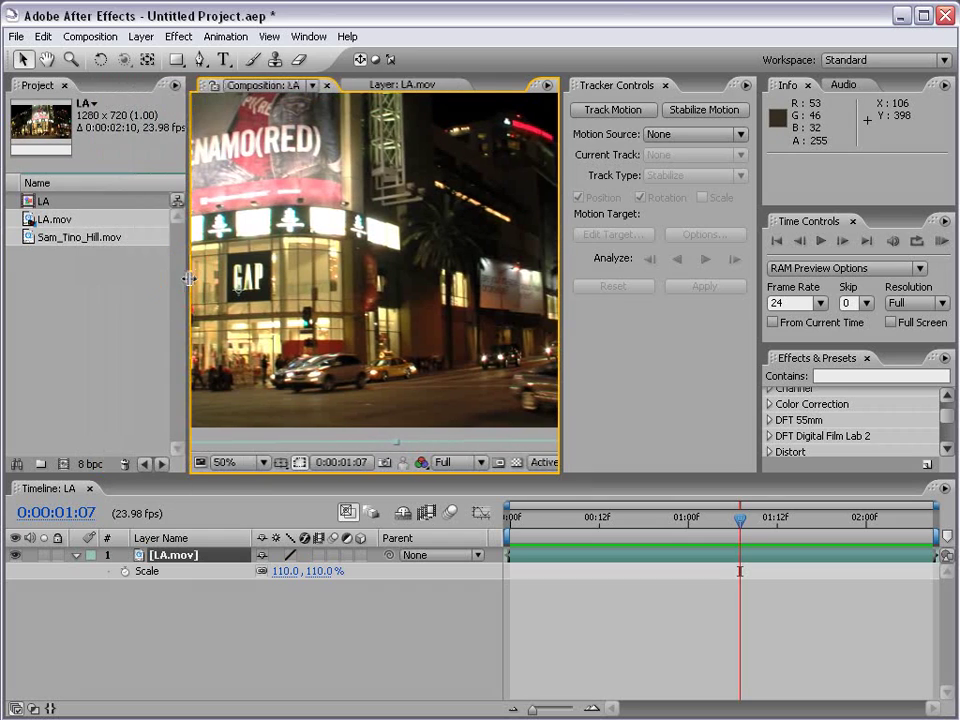
Step: Create composition LA 2 from LA.mov: 1280 x 720, 23.98 fps, 0:00:04:12 long
{"action": "left_click", "coordinate": [45, 220]}
{"action": "left_click_drag", "start_coordinate": [45, 222], "coordinate": [62, 463]}
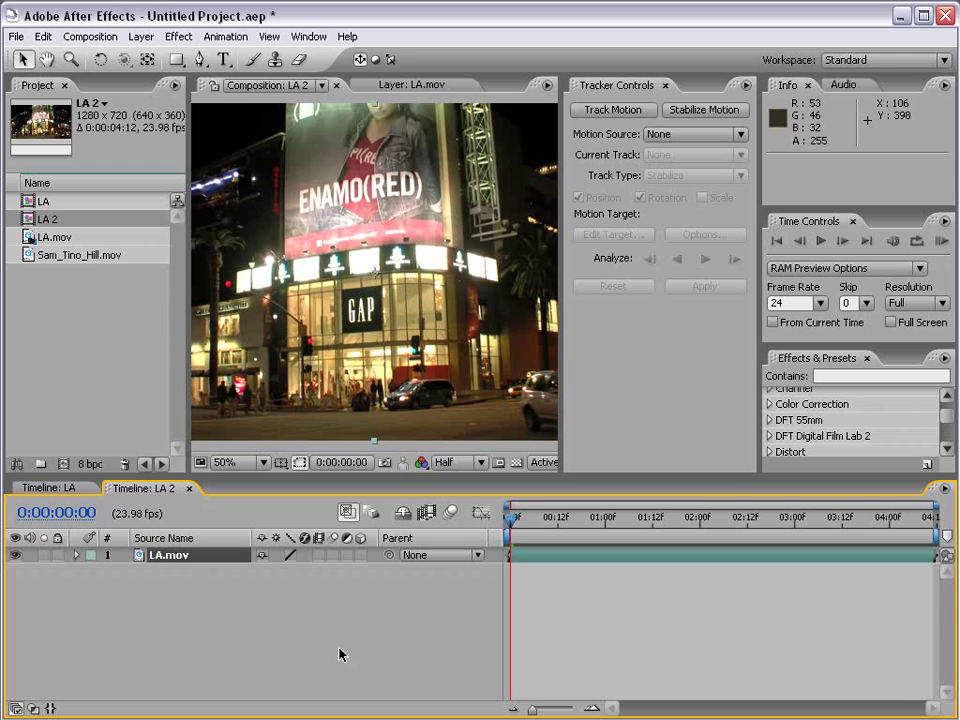
{"action": "scroll", "coordinate": [352, 288], "scroll_direction": "down", "scroll_amount": 2}
{"action": "scroll", "coordinate": [390, 308], "scroll_direction": "up", "scroll_amount": 2}
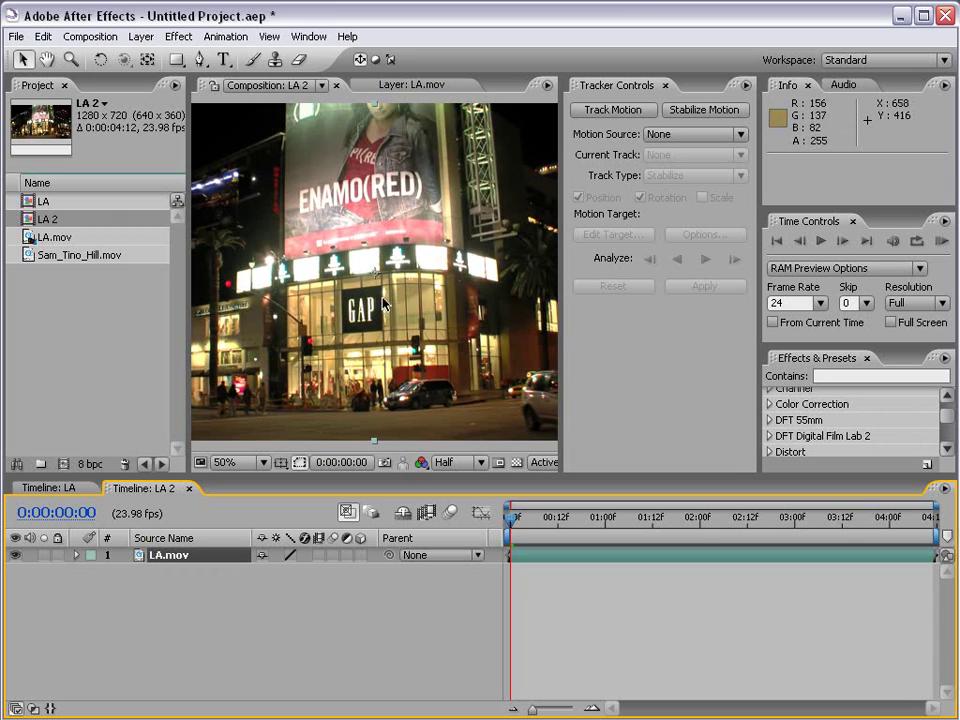
{"action": "scroll", "coordinate": [377, 299], "scroll_direction": "up", "scroll_amount": 1}
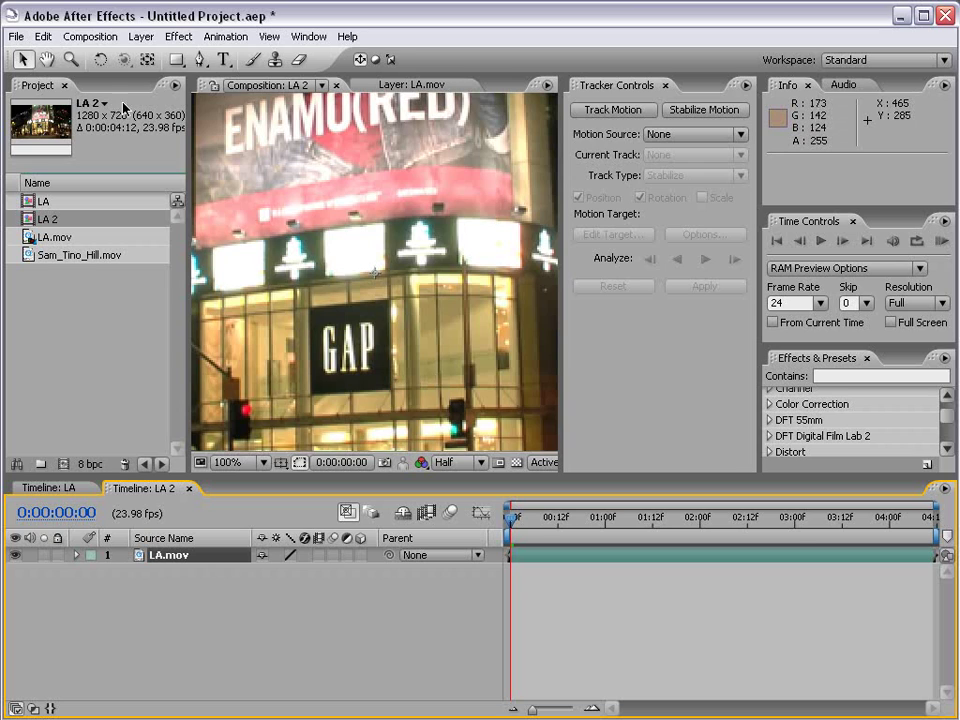
Step: Add a new solid layer coloured with a dark tone sampled from the footage
{"action": "left_click", "coordinate": [141, 36]}
{"action": "left_click", "coordinate": [148, 57]}
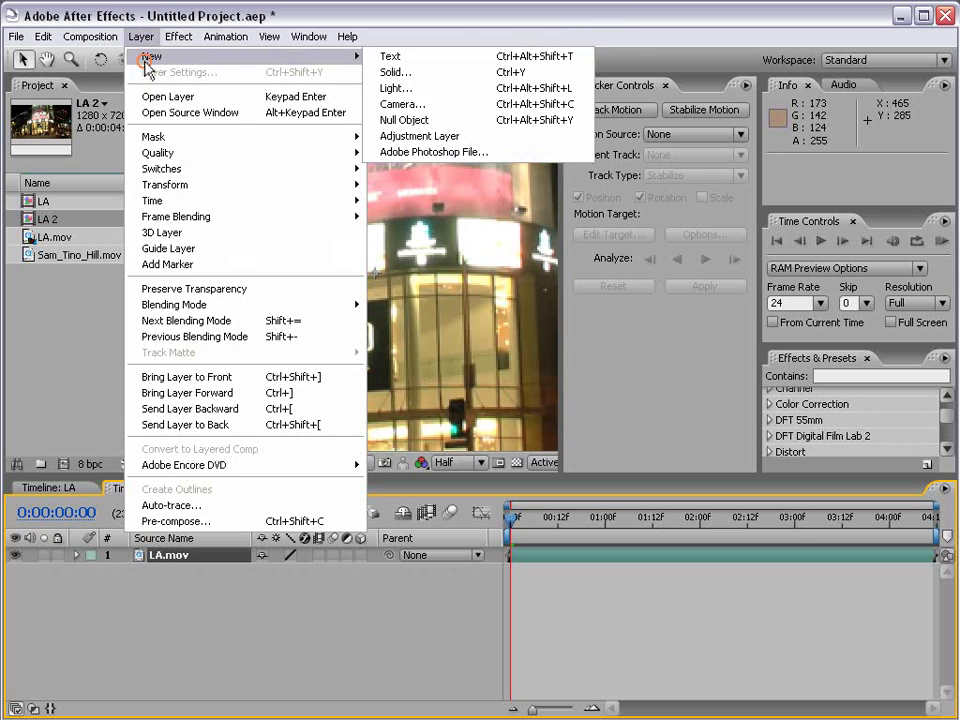
{"action": "left_click", "coordinate": [410, 74]}
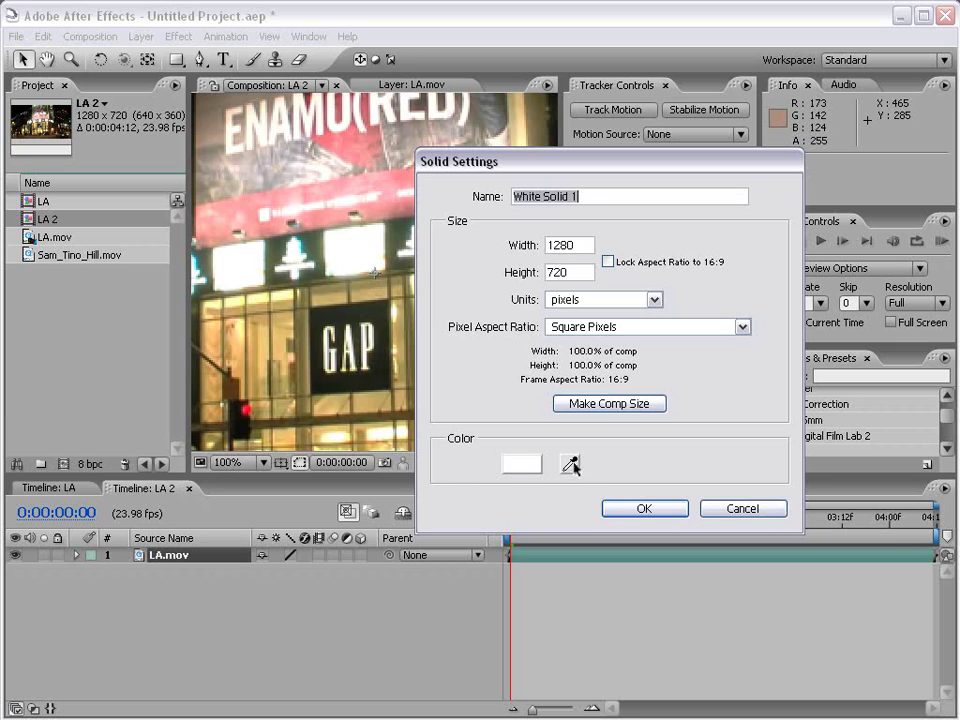
{"action": "left_click", "coordinate": [382, 354]}
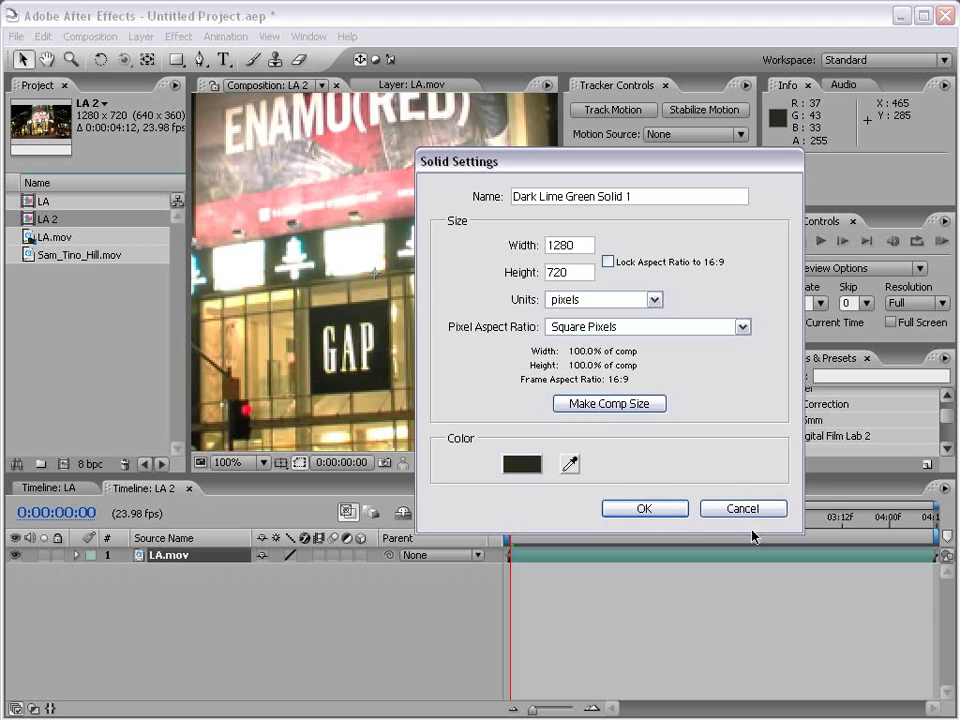
{"action": "left_click", "coordinate": [644, 509]}
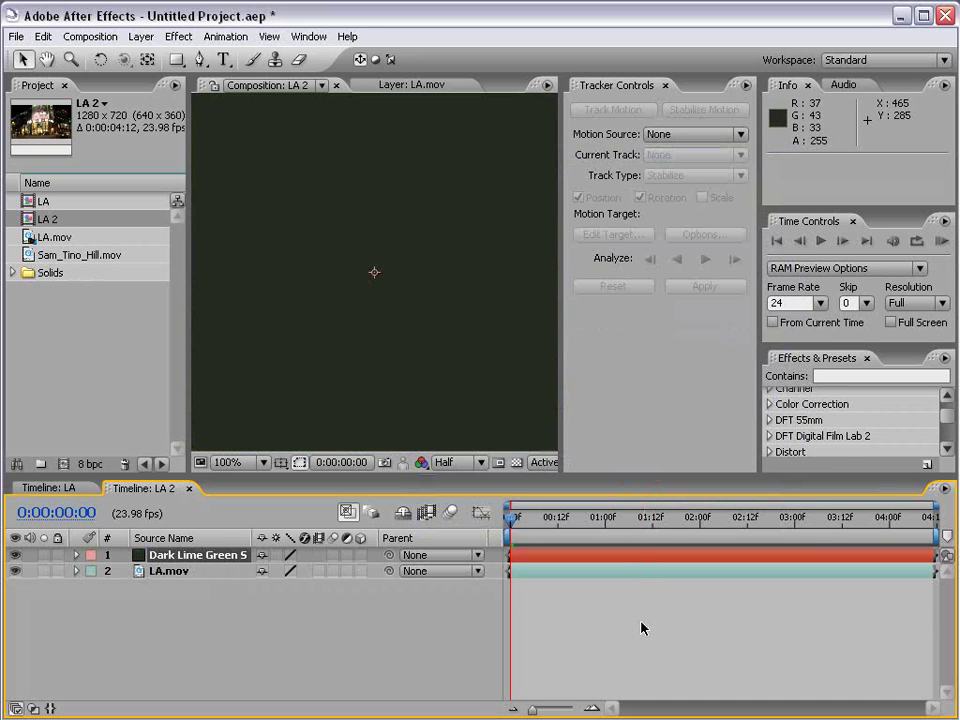
Step: Hide the Dark Lime Green solid and open LA.mov in its own Layer panel
{"action": "left_click", "coordinate": [642, 628]}
{"action": "scroll", "coordinate": [396, 311], "scroll_direction": "down", "scroll_amount": 4}
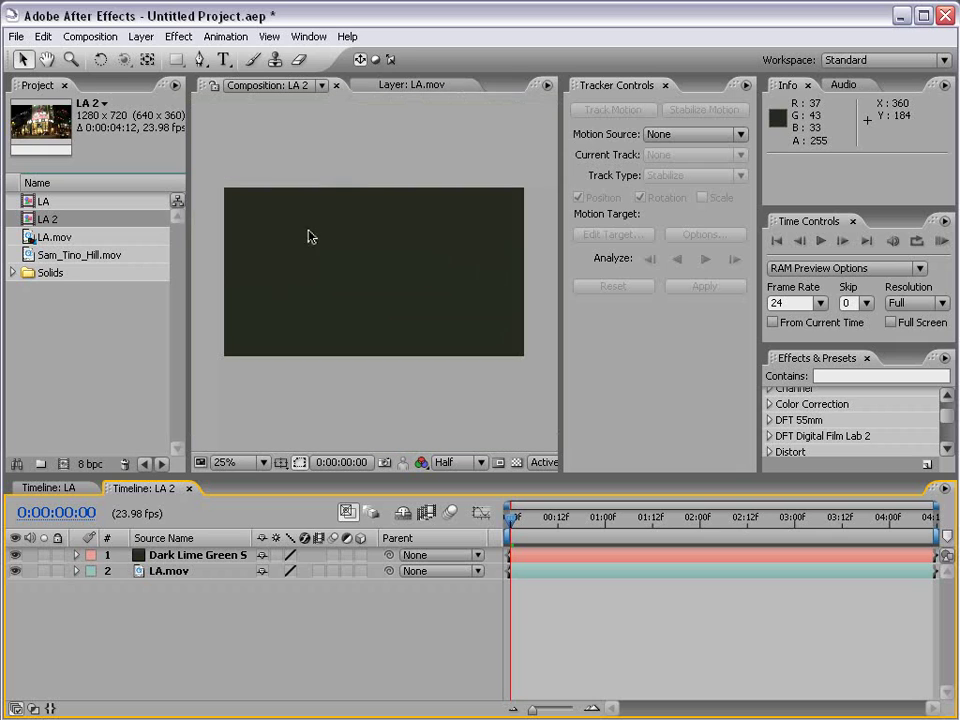
{"action": "left_click", "coordinate": [360, 322]}
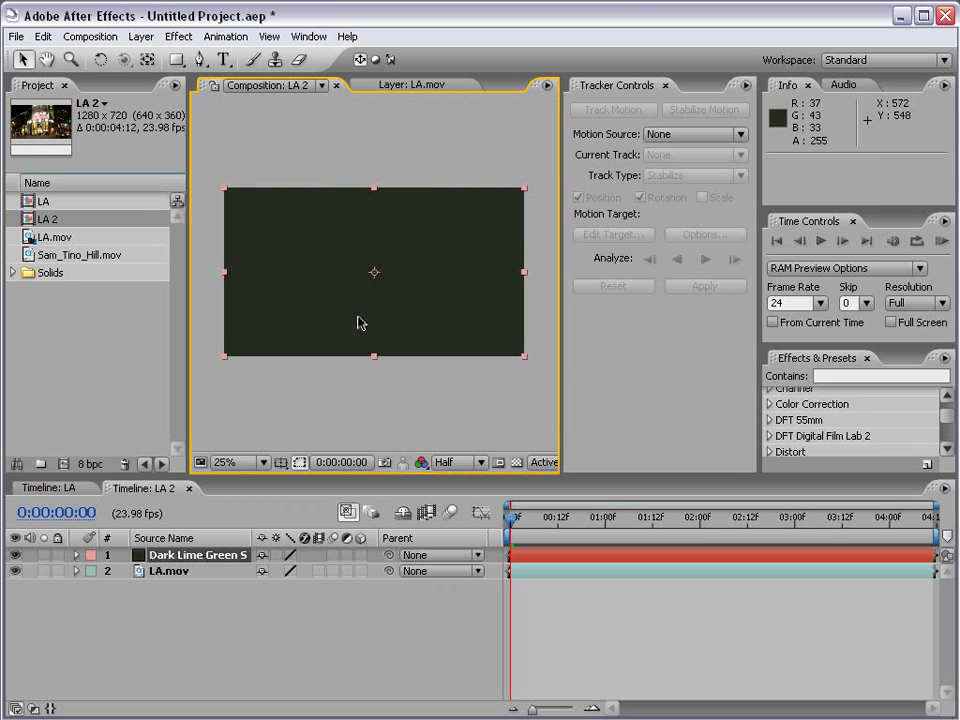
{"action": "left_click", "coordinate": [14, 557]}
{"action": "left_click", "coordinate": [166, 572]}
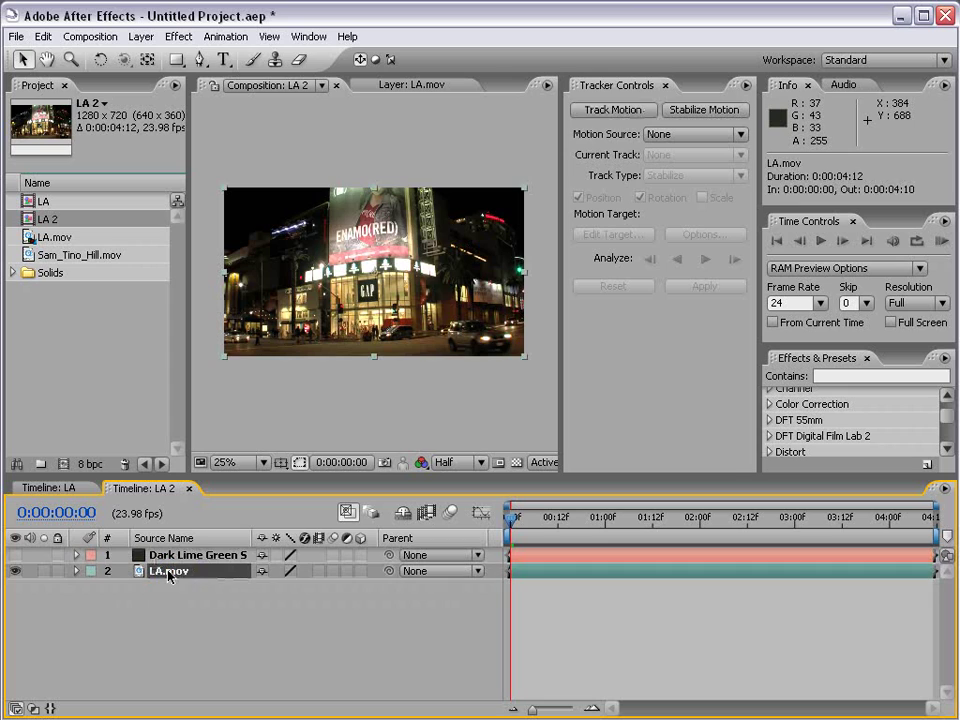
{"action": "scroll", "coordinate": [325, 363], "scroll_direction": "up", "scroll_amount": 1}
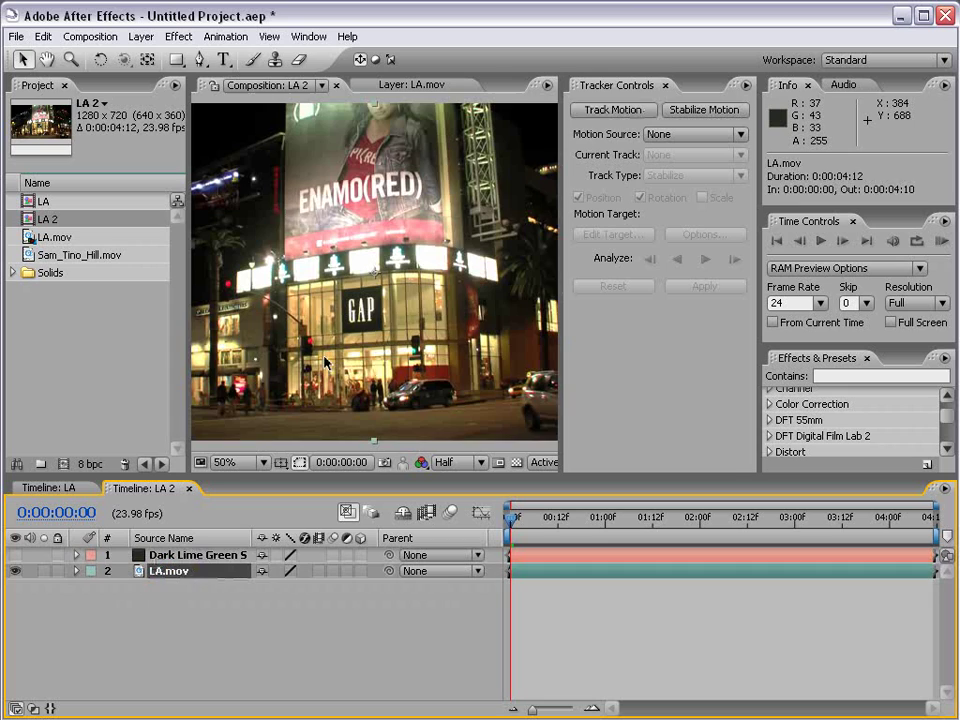
{"action": "double_click", "coordinate": [166, 574]}
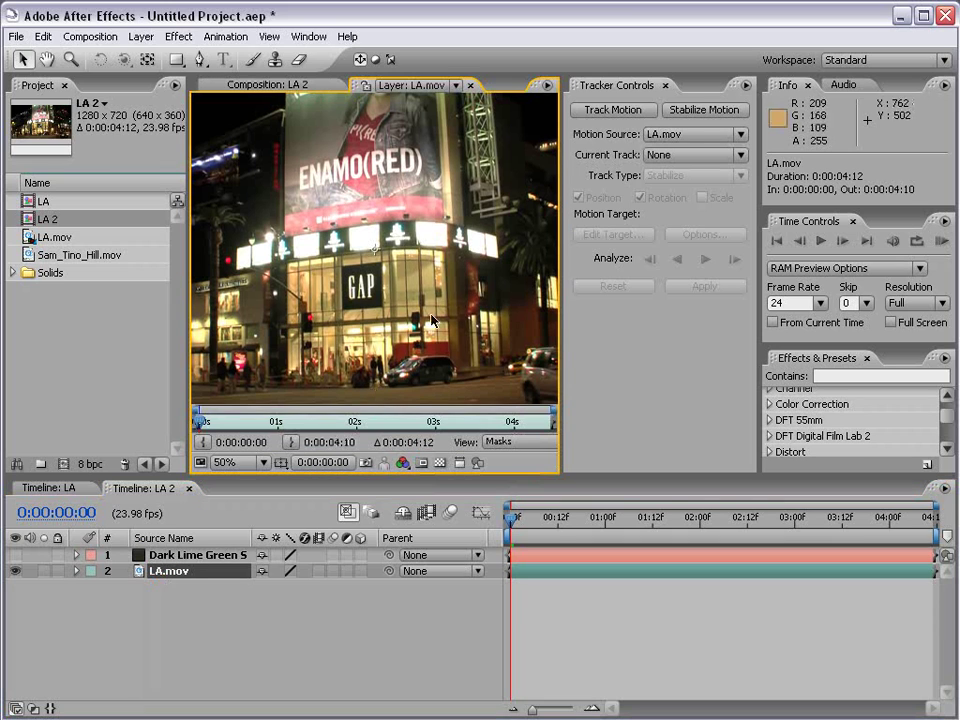
Step: Start a Perspective corner pin track on LA.mov targeting Dark Lime Green Solid 1
{"action": "left_click", "coordinate": [607, 115]}
{"action": "key", "text": "period"}
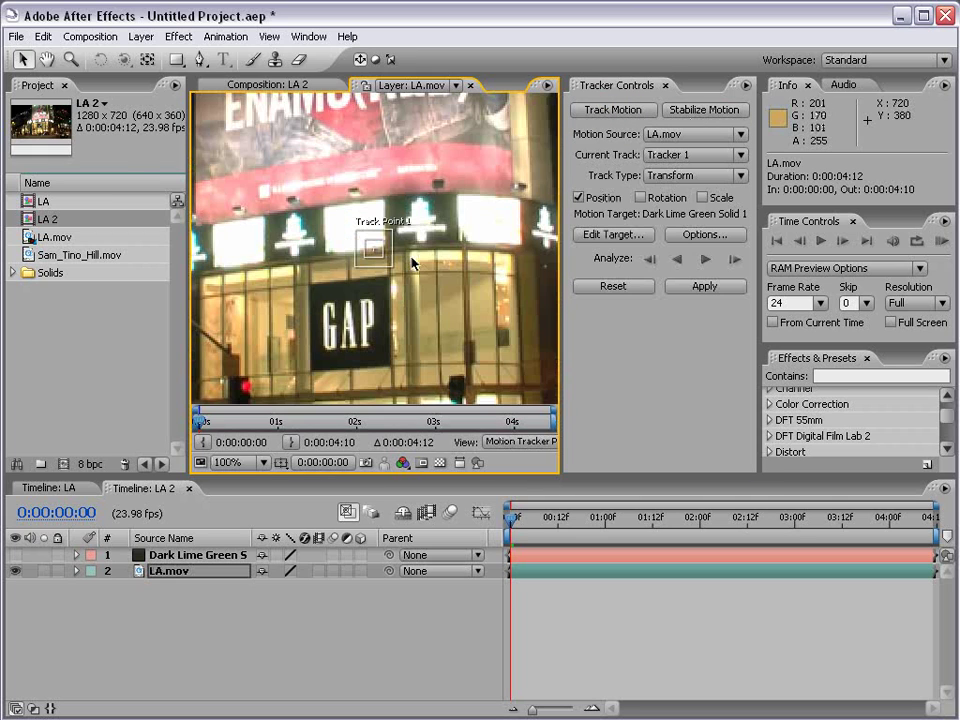
{"action": "left_click", "coordinate": [690, 175]}
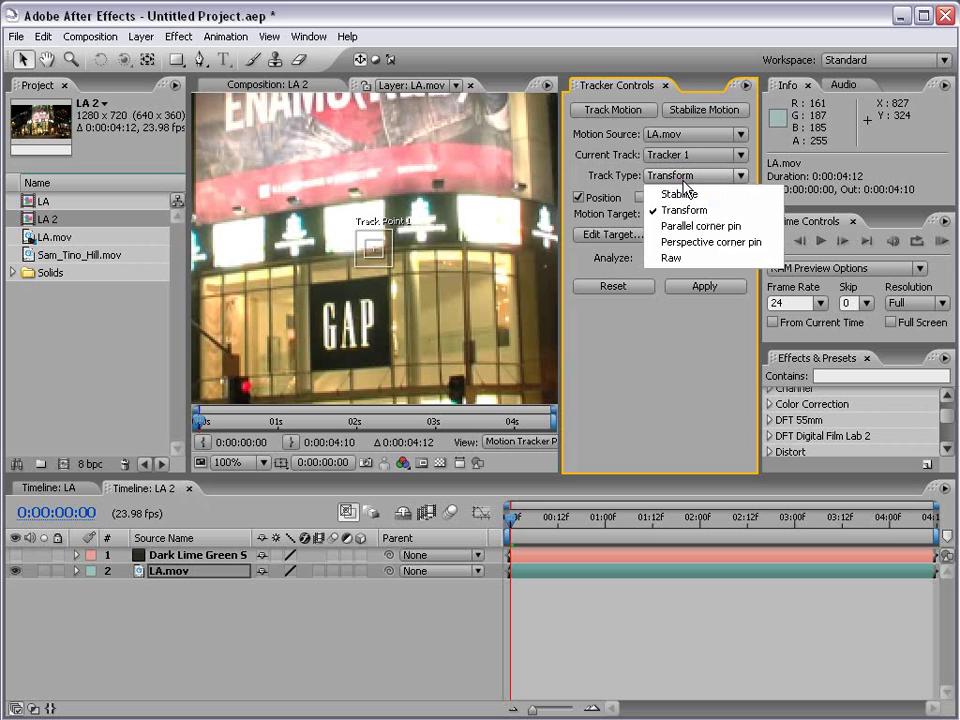
{"action": "left_click", "coordinate": [750, 247]}
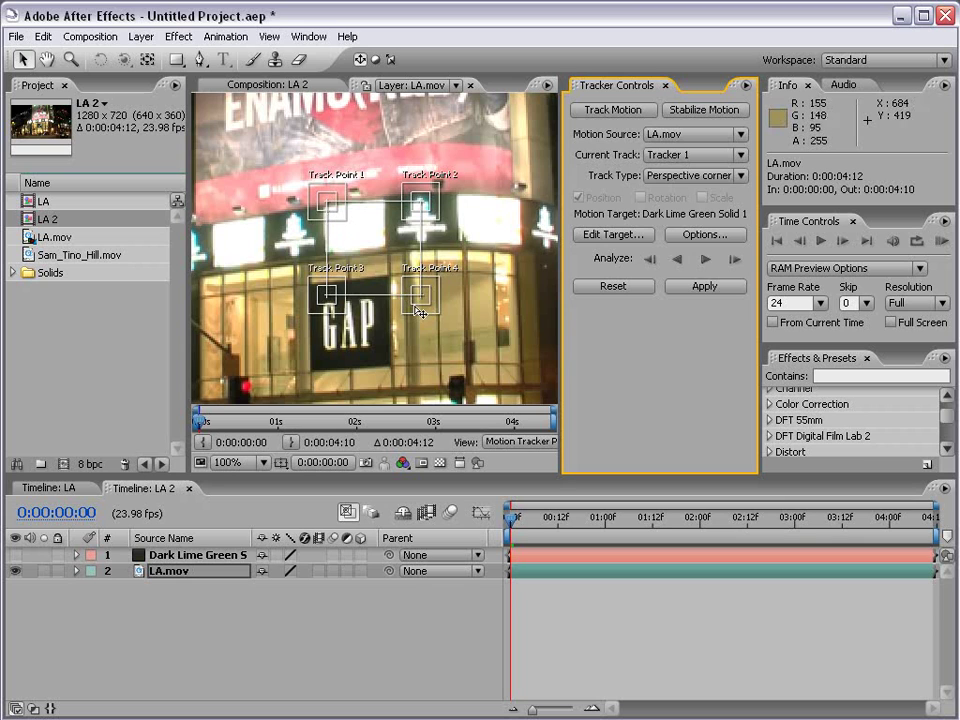
{"action": "key", "text": "h"}
{"action": "scroll", "coordinate": [388, 258], "scroll_direction": "up", "scroll_amount": 2}
Step: Drag Track Points 4, 2 and 1 onto the GAP sign's lower-right, top-right and top-left corners
{"action": "left_click_drag", "start_coordinate": [341, 161], "coordinate": [318, 110]}
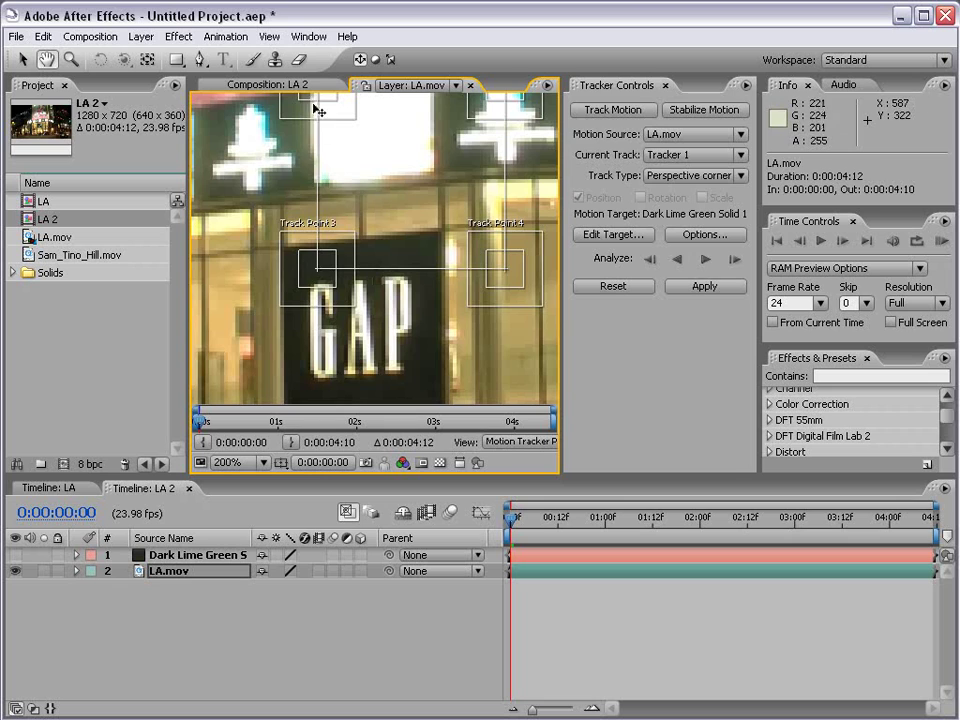
{"action": "left_click_drag", "start_coordinate": [300, 280], "coordinate": [291, 386]}
{"action": "key", "text": "v"}
{"action": "left_click_drag", "start_coordinate": [520, 223], "coordinate": [446, 370]}
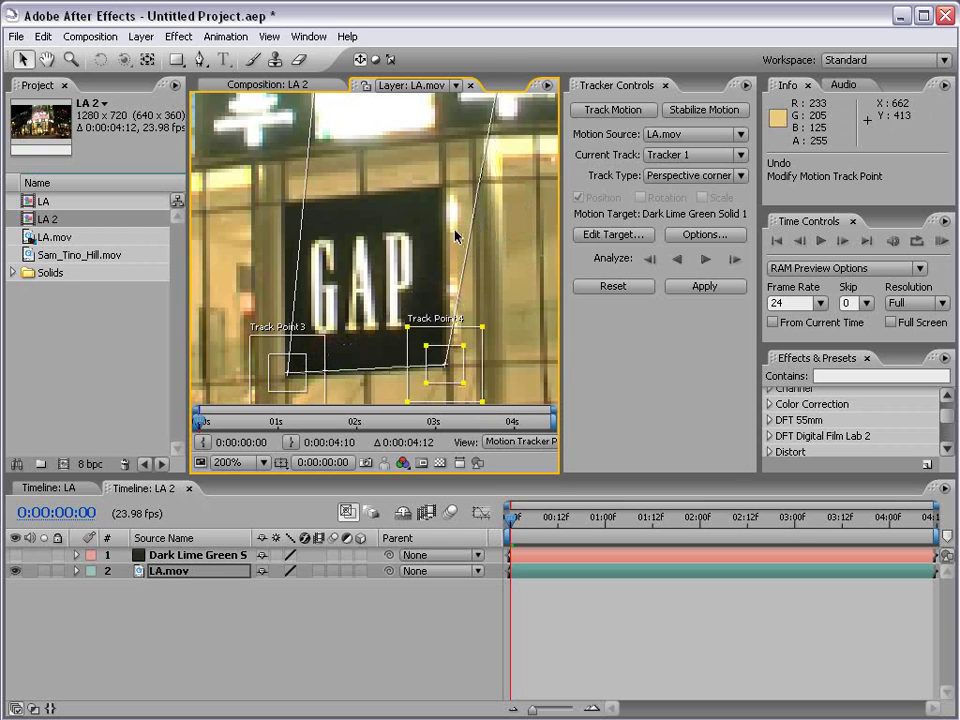
{"action": "left_click_drag", "start_coordinate": [455, 180], "coordinate": [392, 315]}
{"action": "left_click_drag", "start_coordinate": [450, 197], "coordinate": [364, 336]}
{"action": "left_click_drag", "start_coordinate": [277, 263], "coordinate": [407, 193]}
{"action": "left_click_drag", "start_coordinate": [396, 133], "coordinate": [367, 234]}
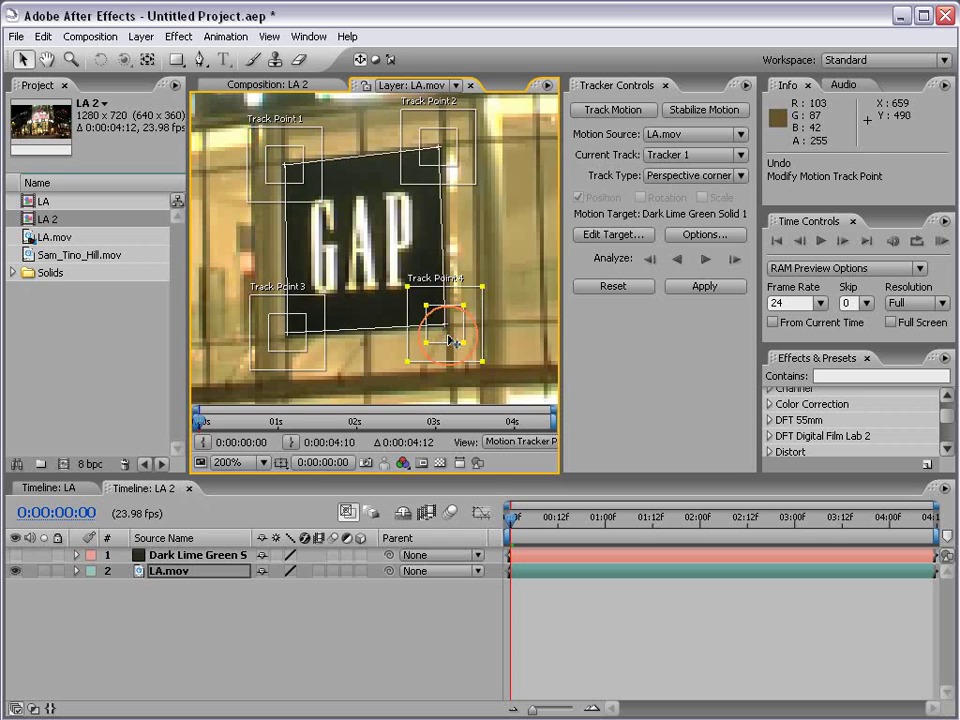
{"action": "scroll", "coordinate": [439, 332], "scroll_direction": "up", "scroll_amount": 1}
{"action": "left_click_drag", "start_coordinate": [476, 354], "coordinate": [428, 304]}
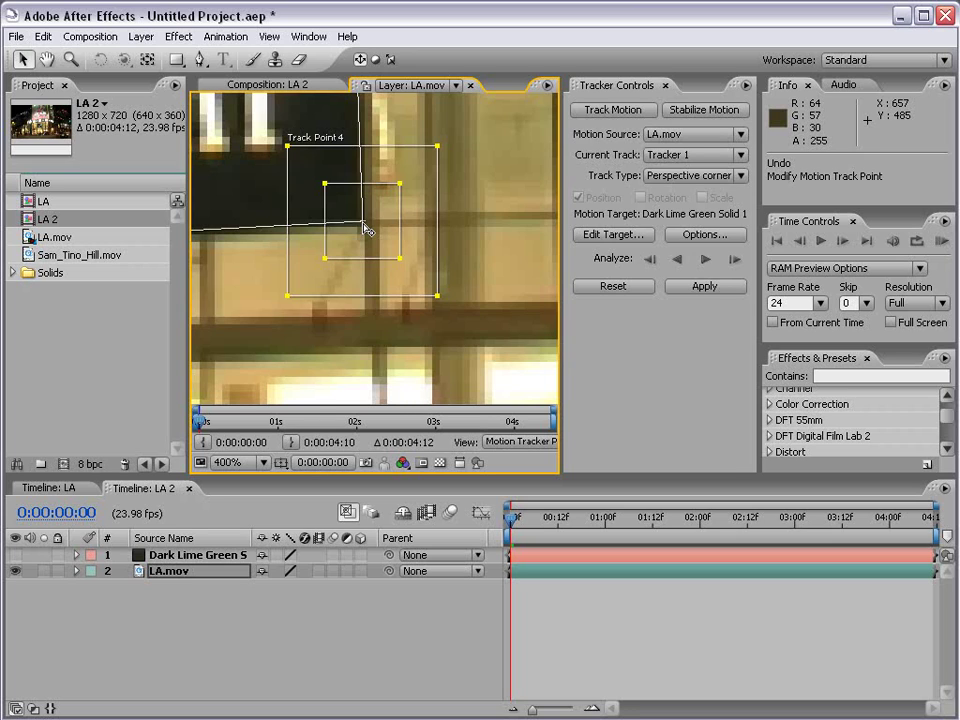
{"action": "key", "text": "comma"}
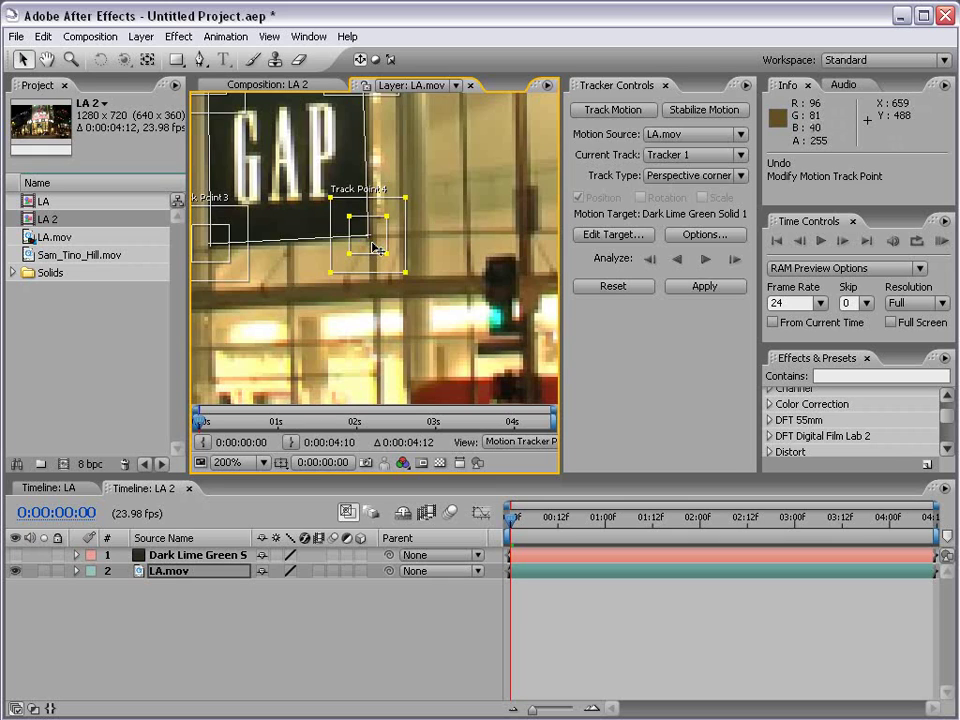
{"action": "left_click_drag", "start_coordinate": [372, 247], "coordinate": [354, 279]}
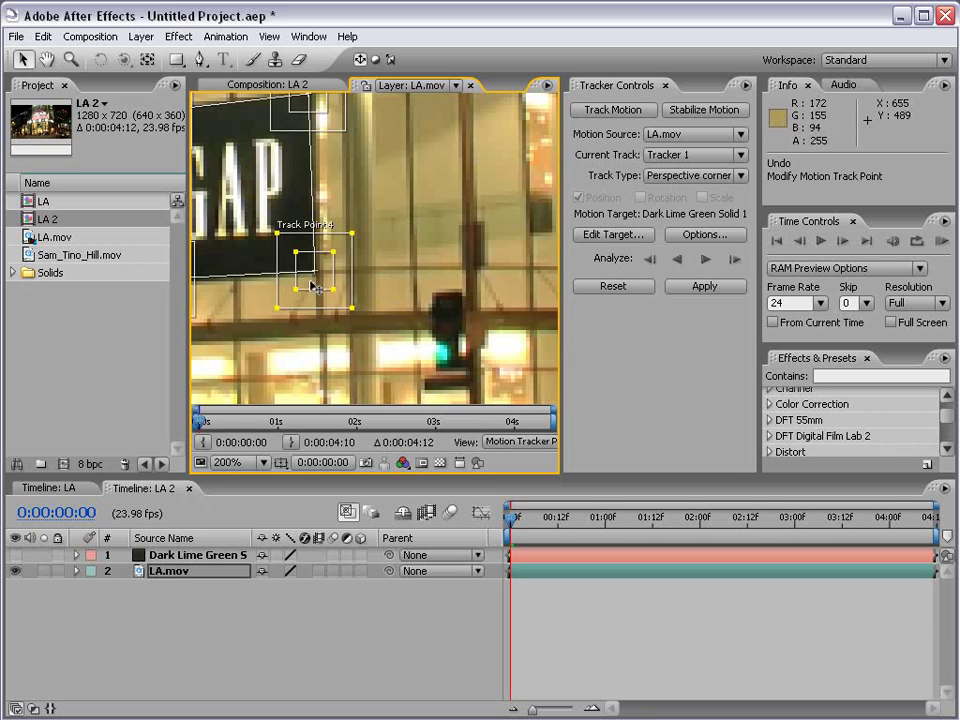
Step: Move Track Point 4 onto a window frame above the traffic light, right of the GAP sign
{"action": "left_click_drag", "start_coordinate": [315, 287], "coordinate": [492, 300]}
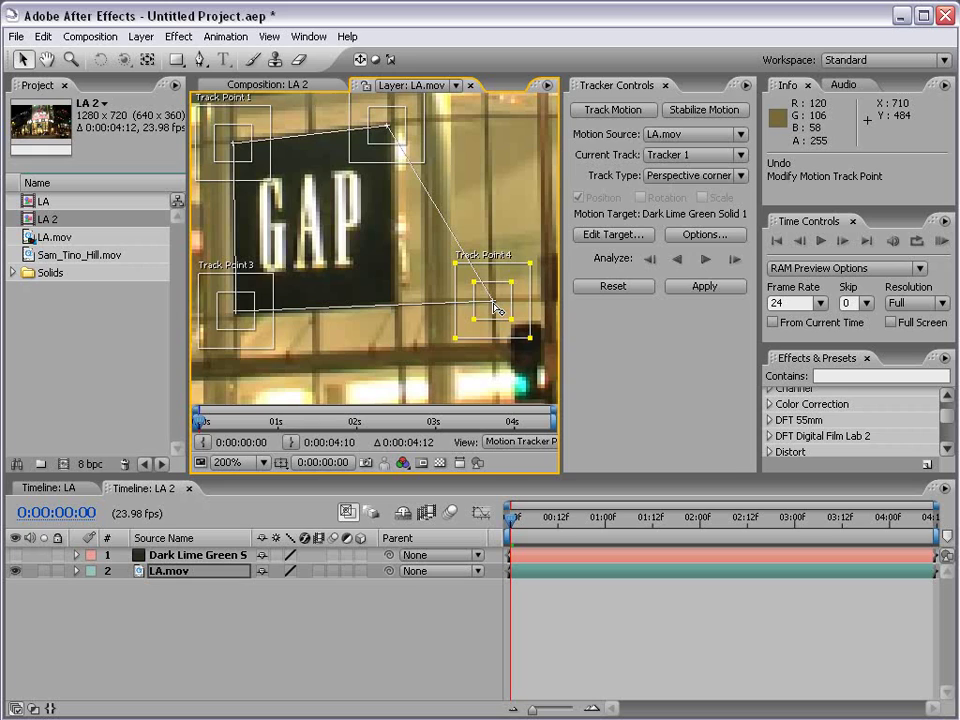
{"action": "left_click_drag", "start_coordinate": [496, 306], "coordinate": [397, 310]}
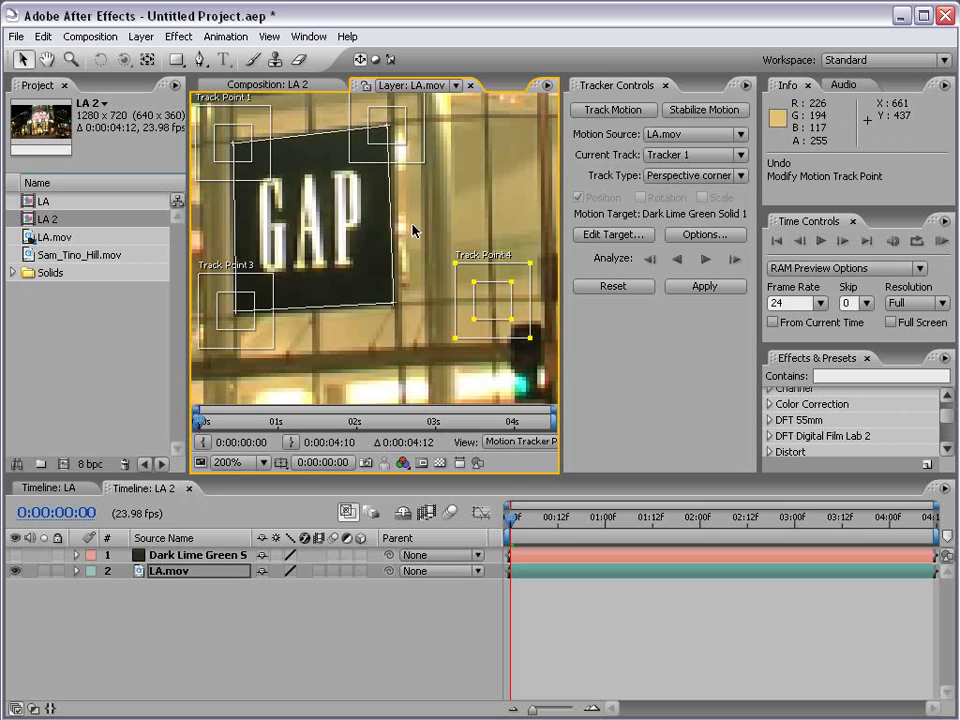
{"action": "scroll", "coordinate": [490, 292], "scroll_direction": "down", "scroll_amount": 3}
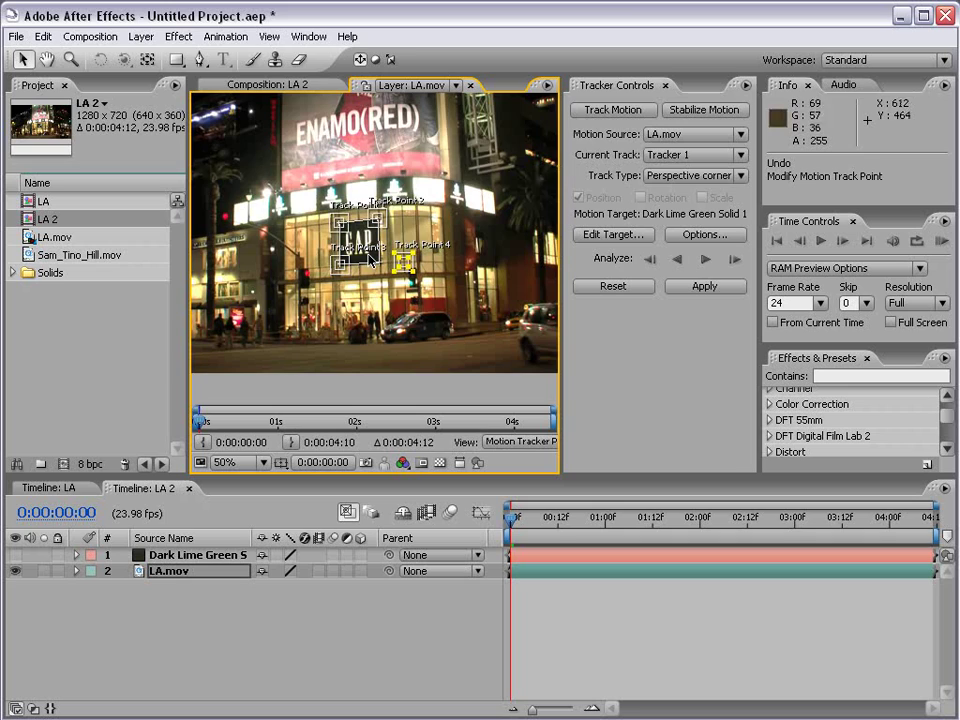
{"action": "scroll", "coordinate": [372, 259], "scroll_direction": "up", "scroll_amount": 2}
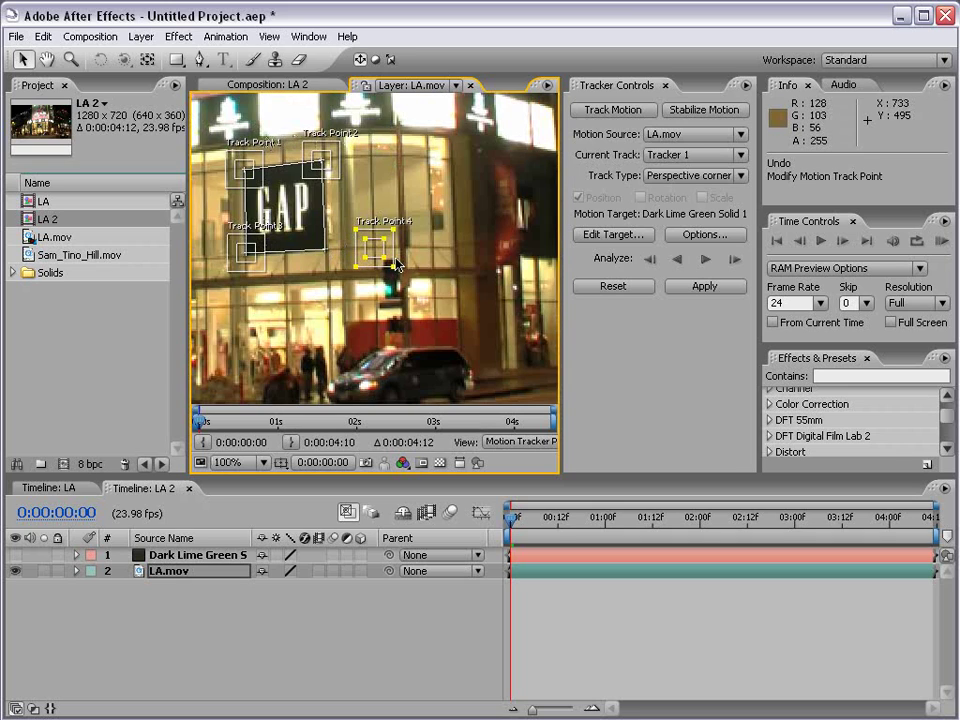
{"action": "key", "text": "grave"}
{"action": "scroll", "coordinate": [514, 441], "scroll_direction": "up", "scroll_amount": 1}
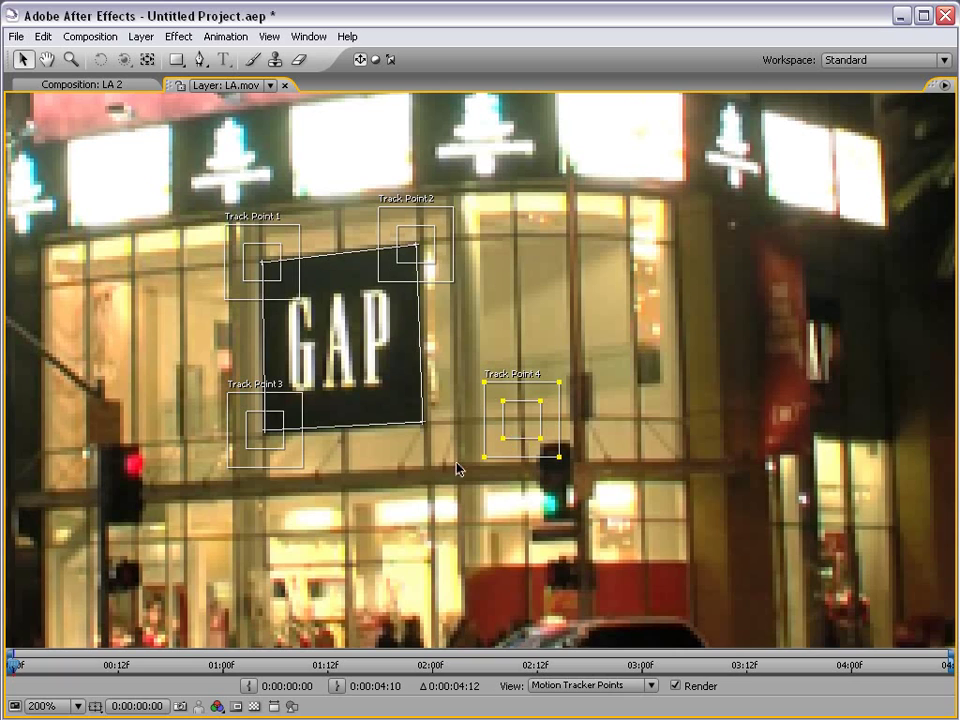
{"action": "left_click_drag", "start_coordinate": [524, 431], "coordinate": [600, 446]}
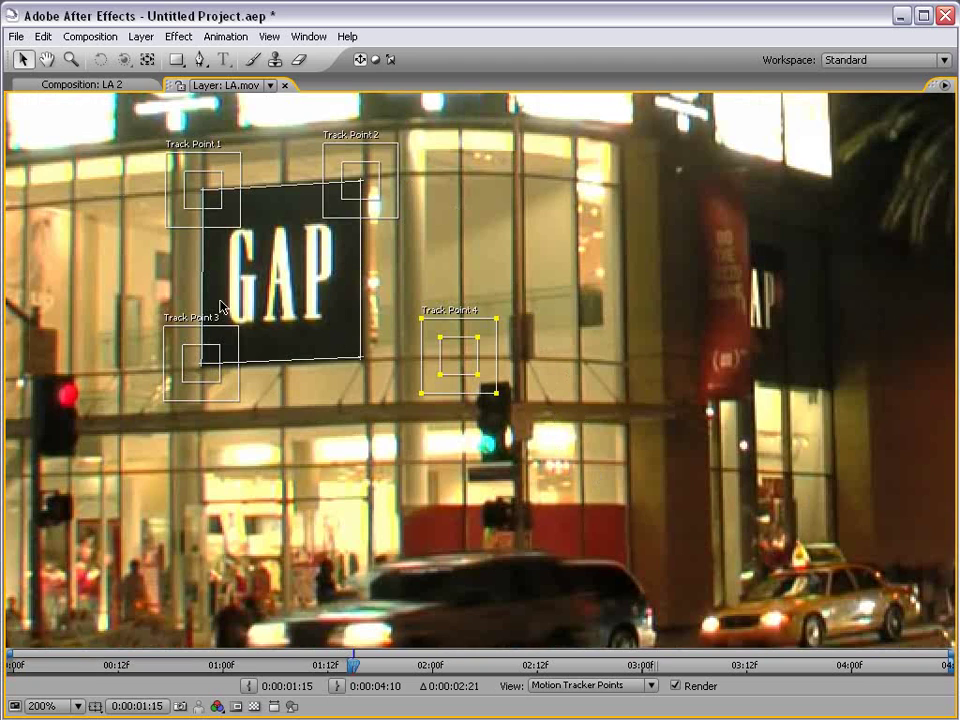
Step: Analyze the four track points forward through LA.mov, then scrub back to 0:00:00:00
{"action": "key", "text": "grave"}
{"action": "key", "text": "comma"}
{"action": "left_click_drag", "start_coordinate": [310, 203], "coordinate": [348, 240]}
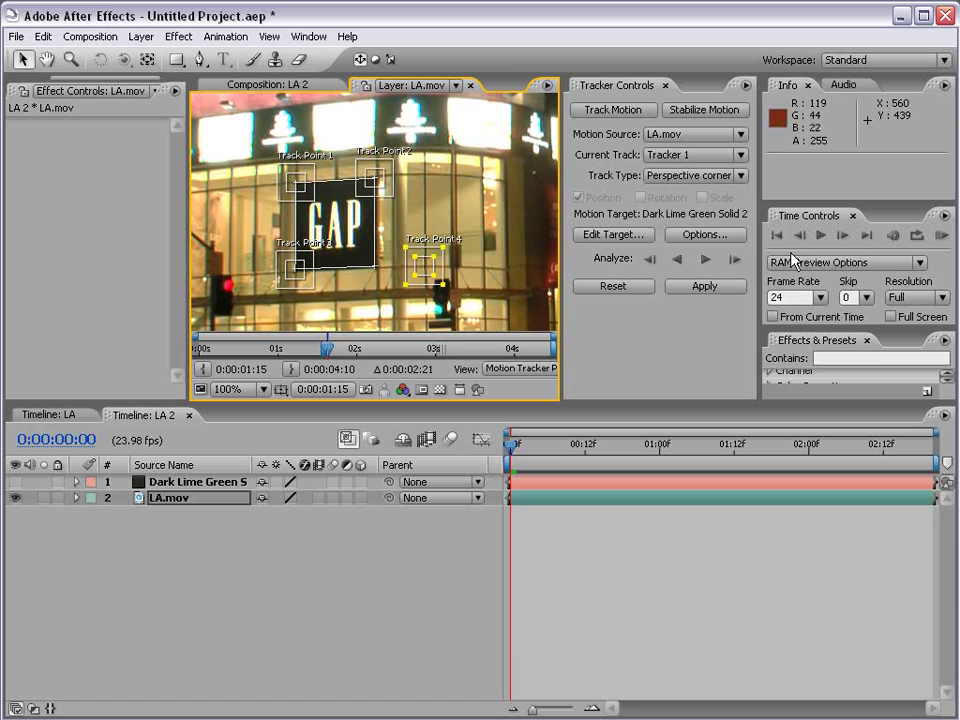
{"action": "left_click", "coordinate": [707, 262]}
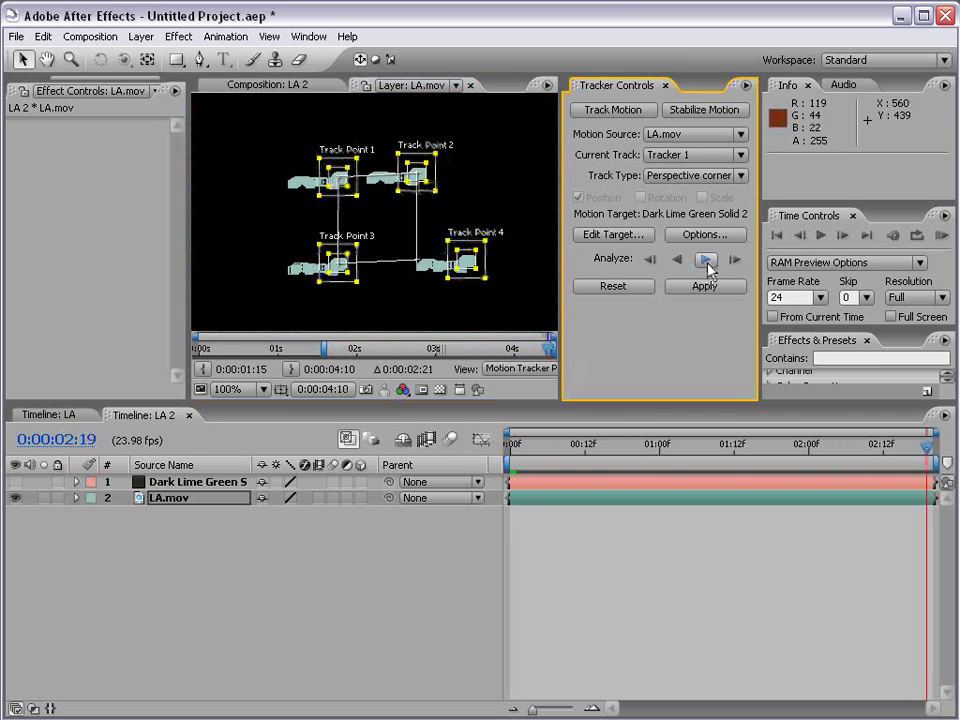
{"action": "left_click", "coordinate": [556, 451]}
{"action": "left_click_drag", "start_coordinate": [556, 451], "coordinate": [487, 468]}
{"action": "left_click", "coordinate": [484, 465]}
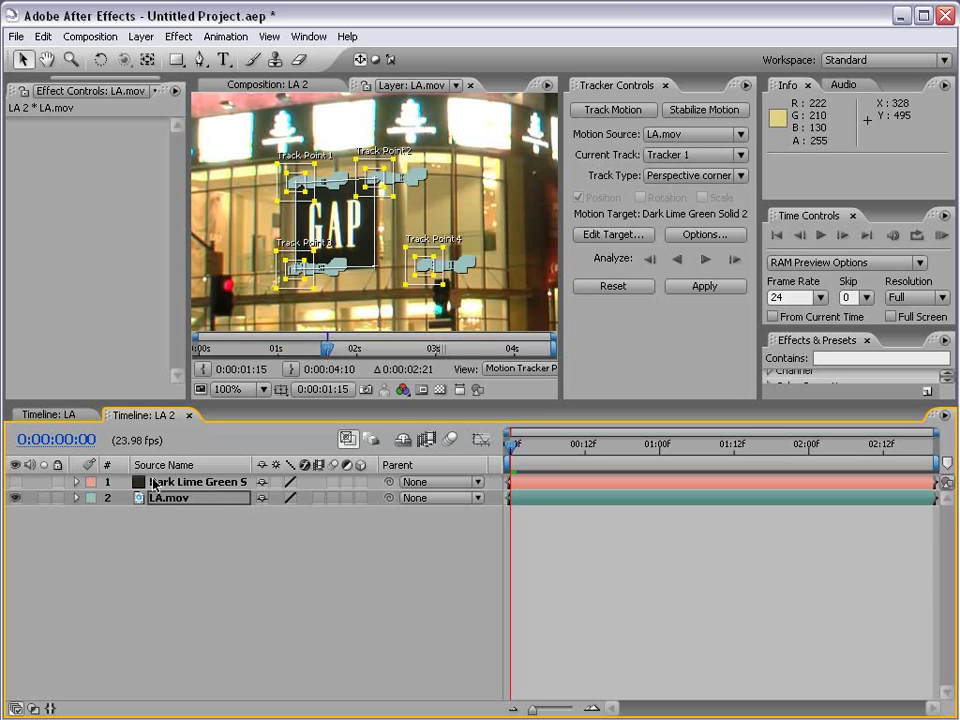
Step: Set the motion target to Dark Lime Green Solid 2 and apply the track data
{"action": "left_click", "coordinate": [609, 238]}
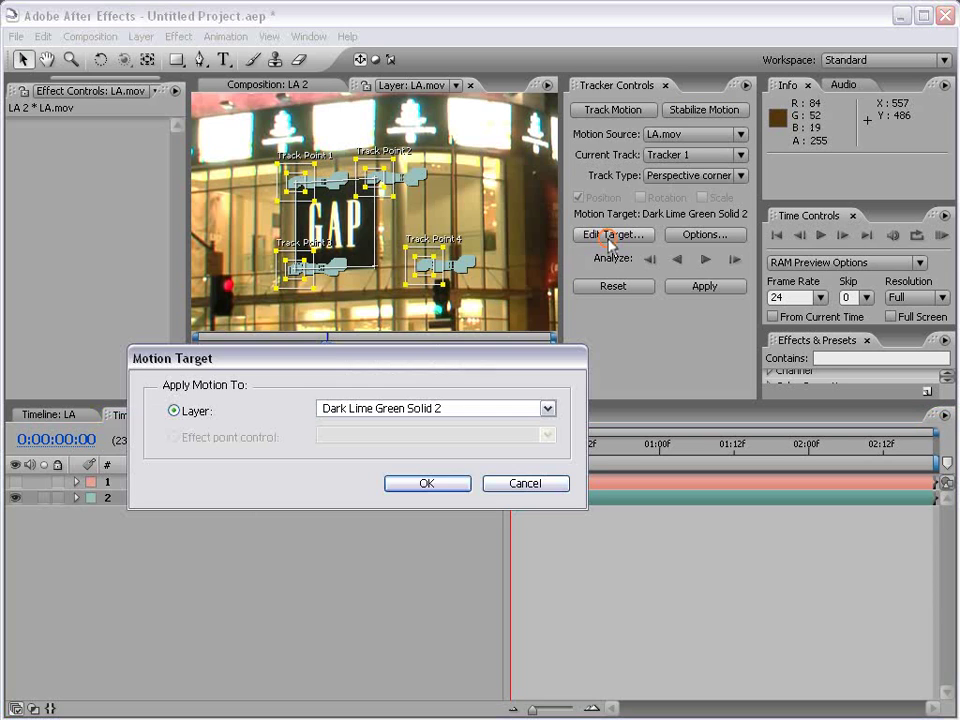
{"action": "left_click", "coordinate": [366, 410]}
{"action": "left_click", "coordinate": [456, 426]}
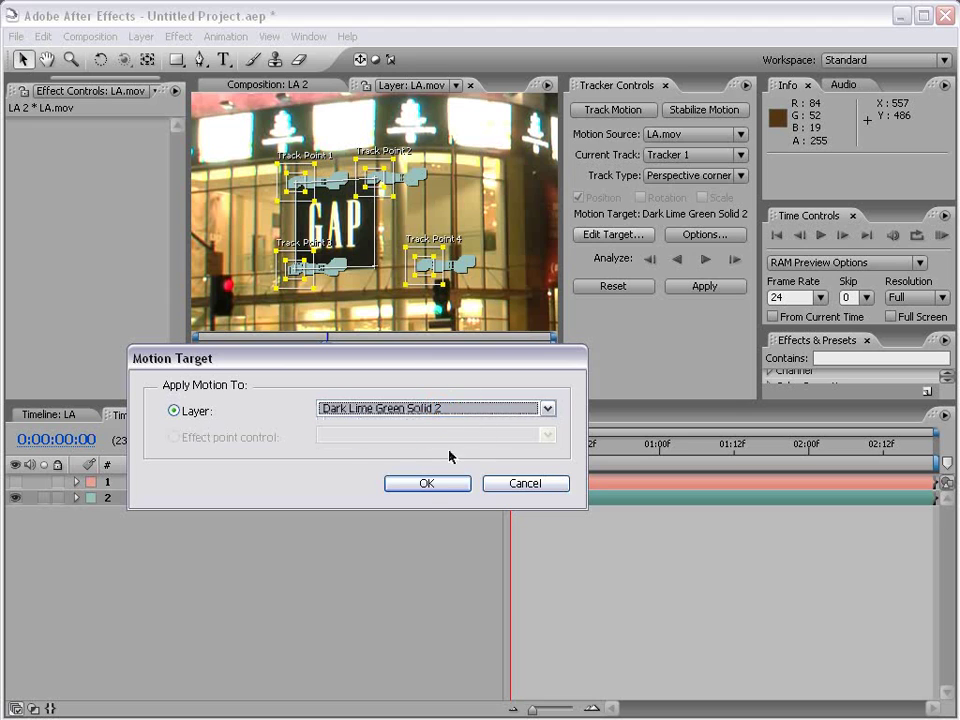
{"action": "left_click", "coordinate": [426, 484]}
{"action": "left_click", "coordinate": [698, 288]}
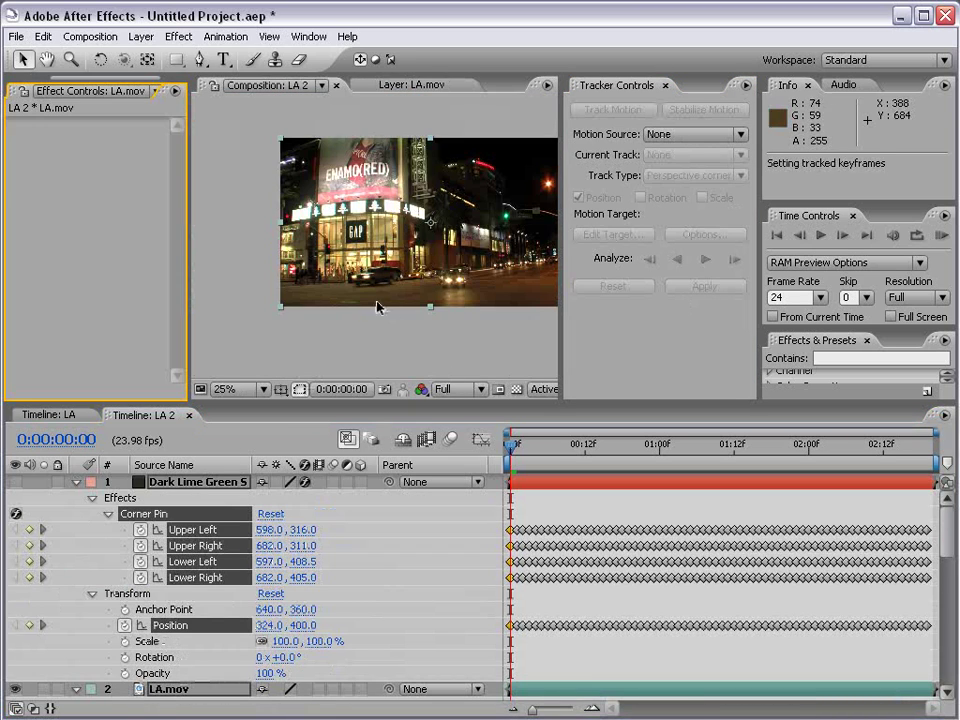
{"action": "scroll", "coordinate": [383, 243], "scroll_direction": "up", "scroll_amount": 1}
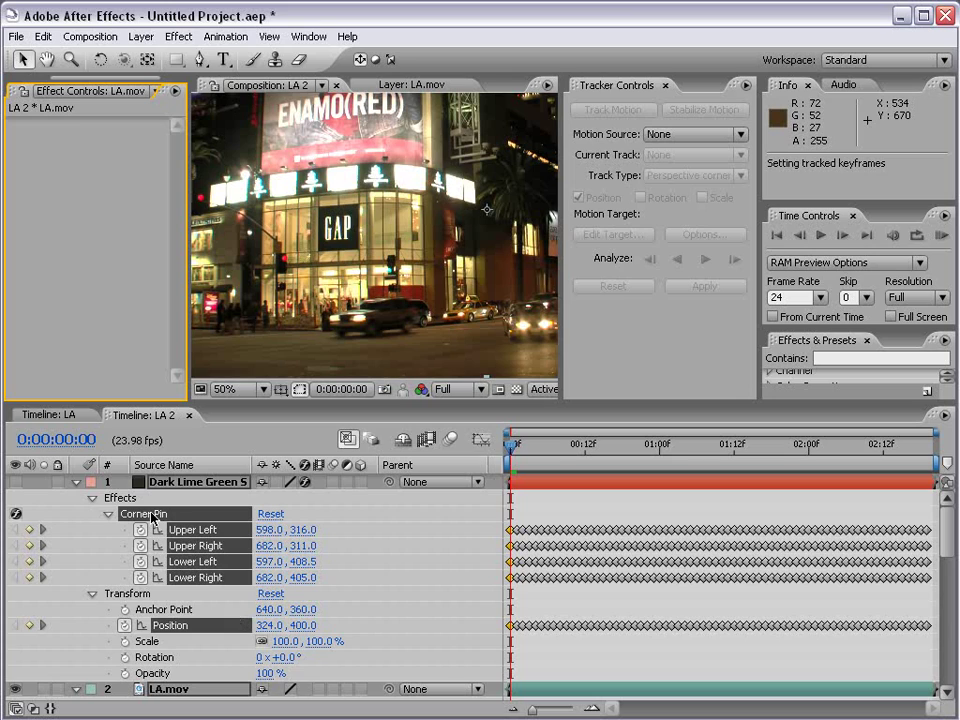
Step: Unhide Dark Lime Green Solid 2, scrub to 0:00:02:05 to verify it tracks, and collapse it
{"action": "left_click", "coordinate": [168, 482]}
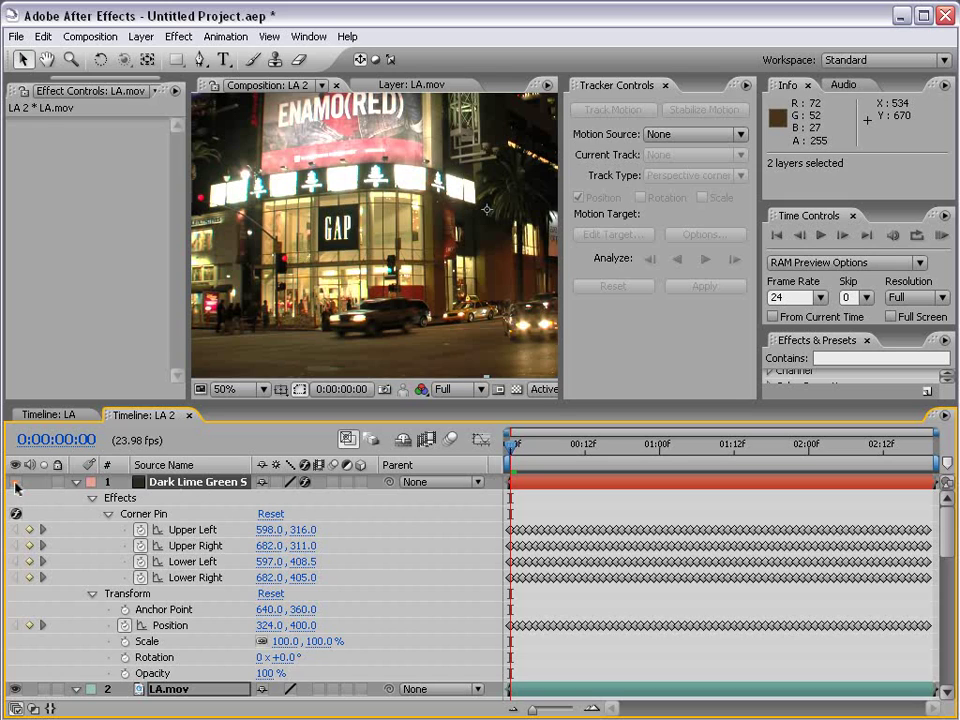
{"action": "left_click", "coordinate": [15, 482]}
{"action": "scroll", "coordinate": [323, 297], "scroll_direction": "up", "scroll_amount": 2}
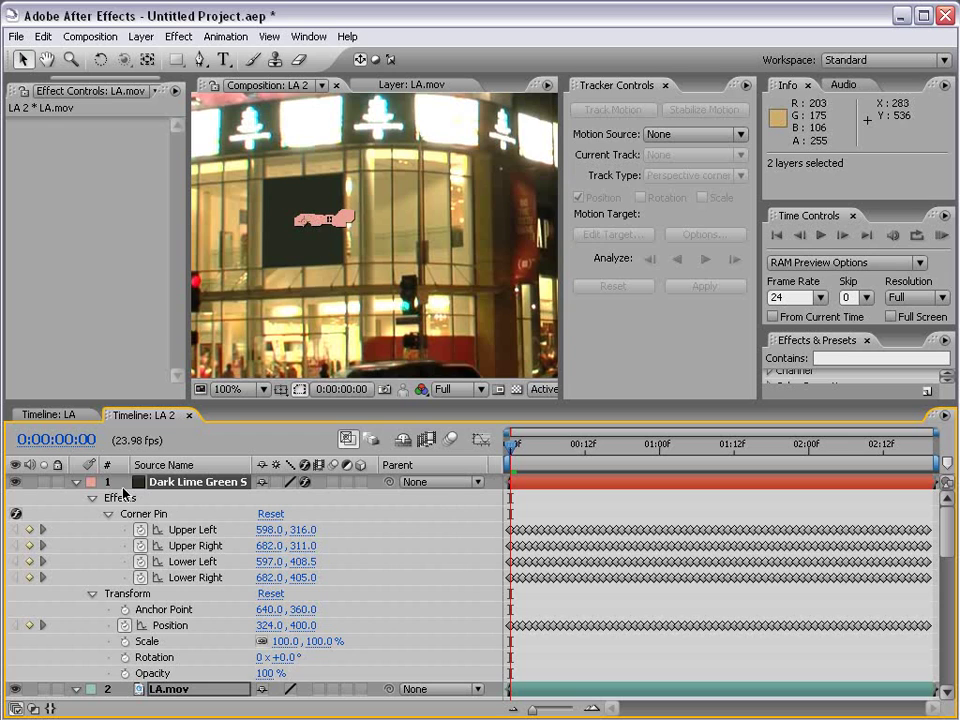
{"action": "left_click_drag", "start_coordinate": [516, 452], "coordinate": [735, 452]}
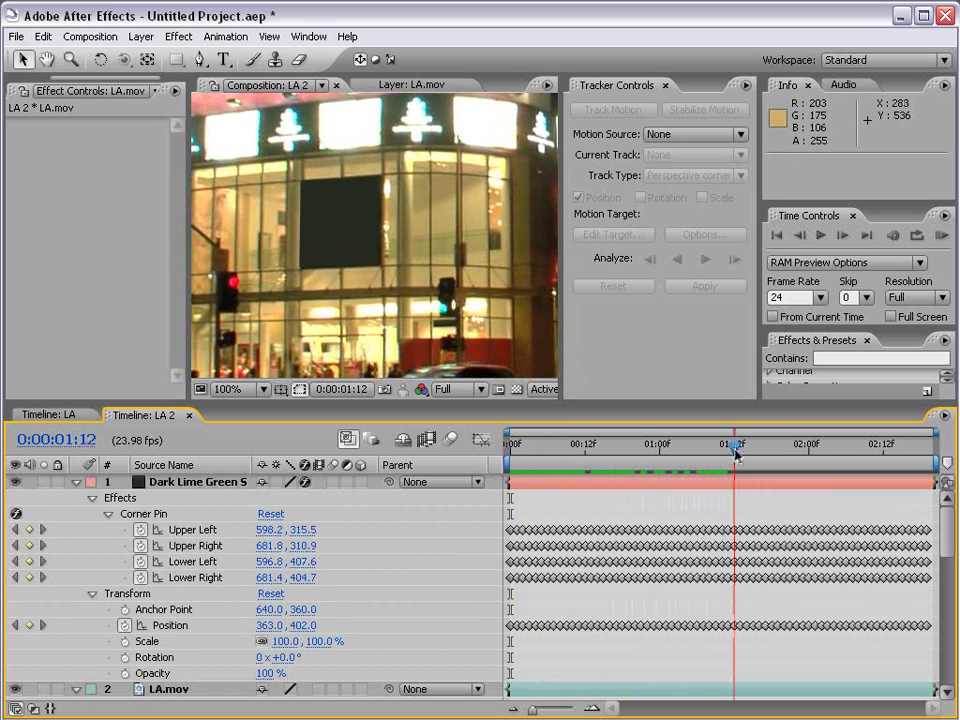
{"action": "left_click", "coordinate": [838, 452]}
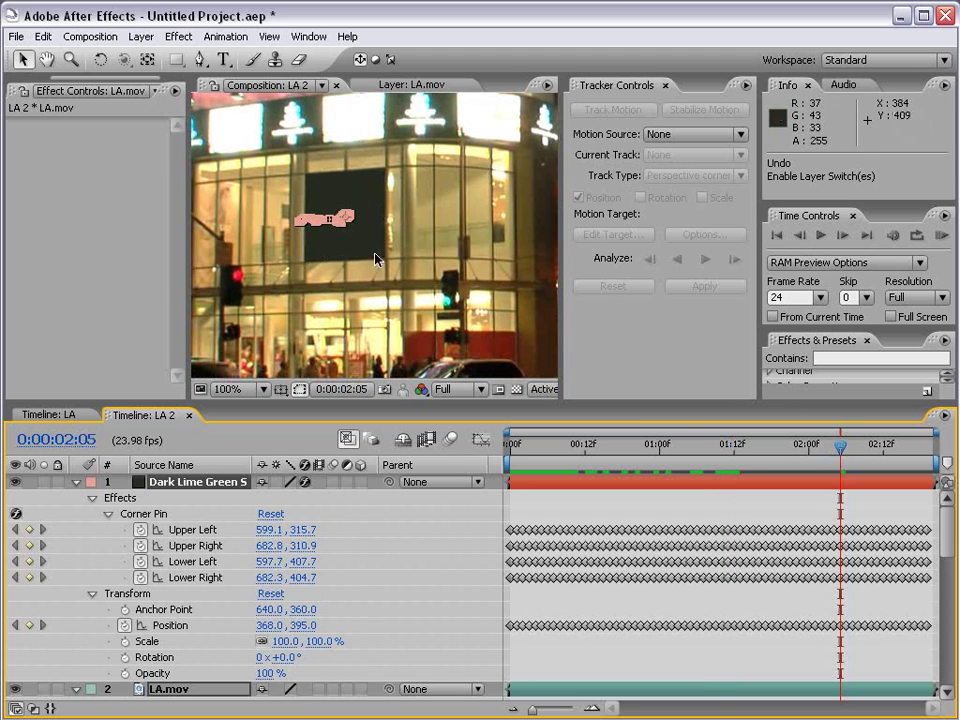
{"action": "left_click", "coordinate": [77, 482]}
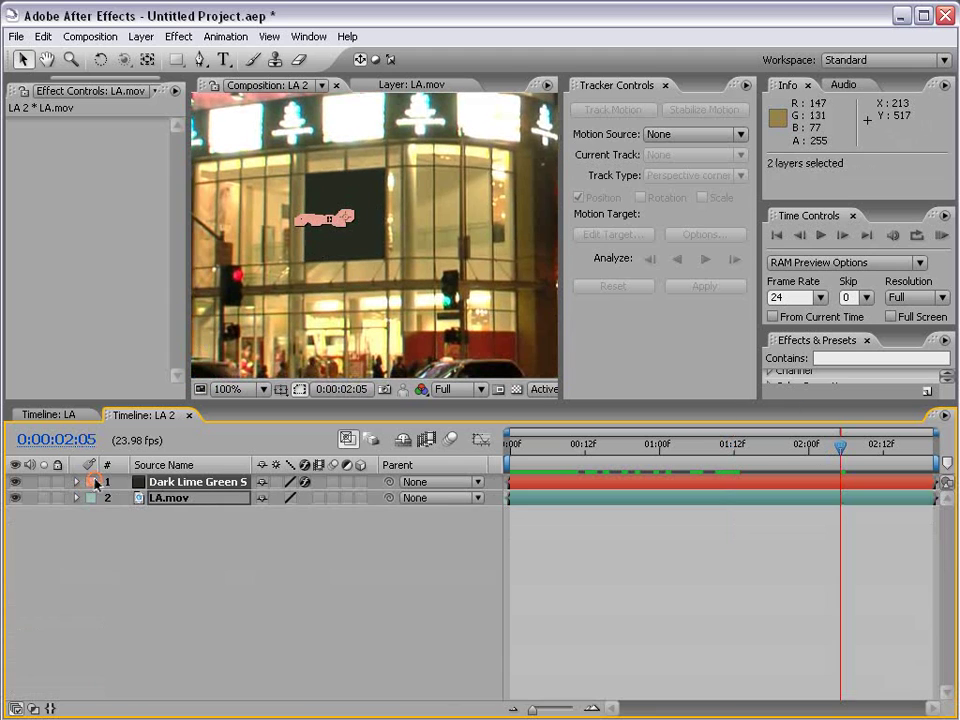
{"action": "scroll", "coordinate": [349, 236], "scroll_direction": "down", "scroll_amount": 2}
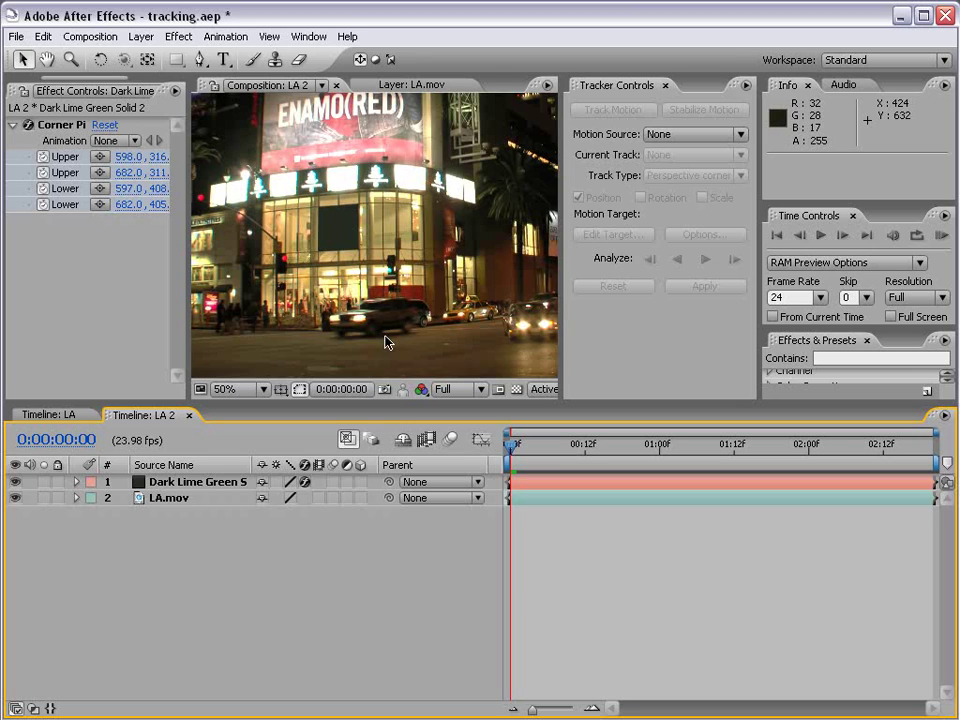
Step: Pre-compose Dark Lime Green Solid 2 with 'Leave all attributes in LA 2' and scrub to preview
{"action": "left_click", "coordinate": [184, 484]}
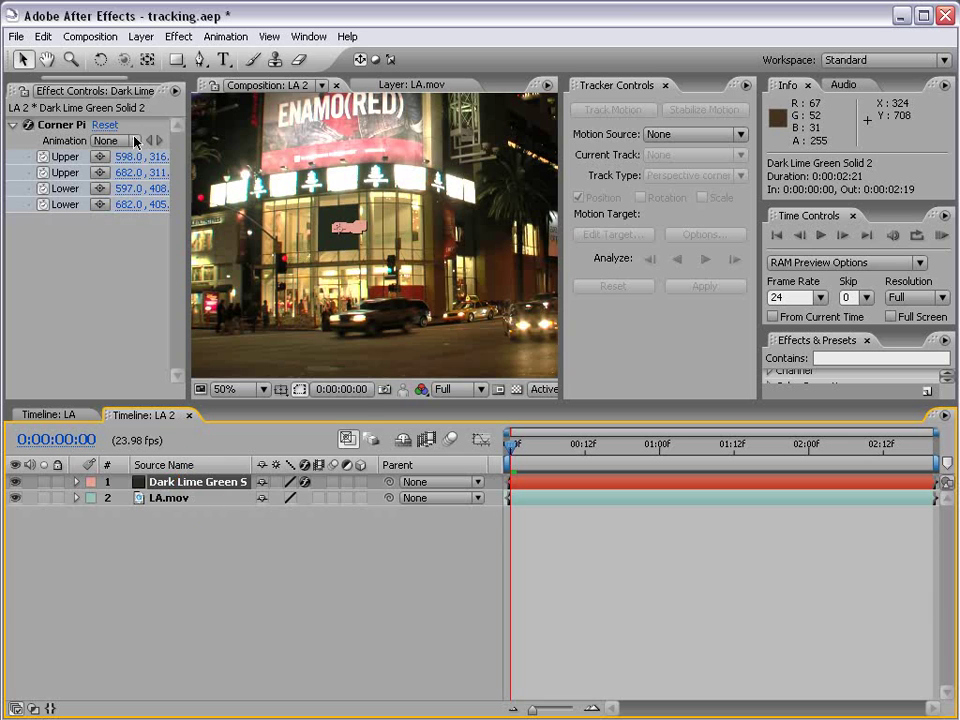
{"action": "left_click", "coordinate": [141, 37]}
{"action": "left_click", "coordinate": [193, 522]}
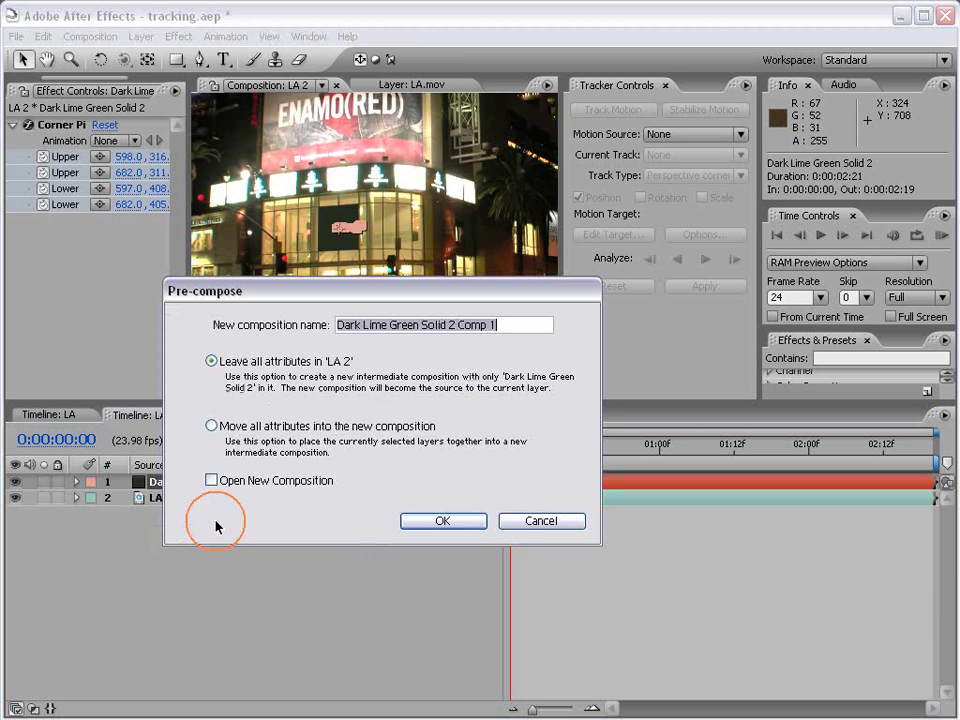
{"action": "left_click_drag", "start_coordinate": [356, 295], "coordinate": [506, 309]}
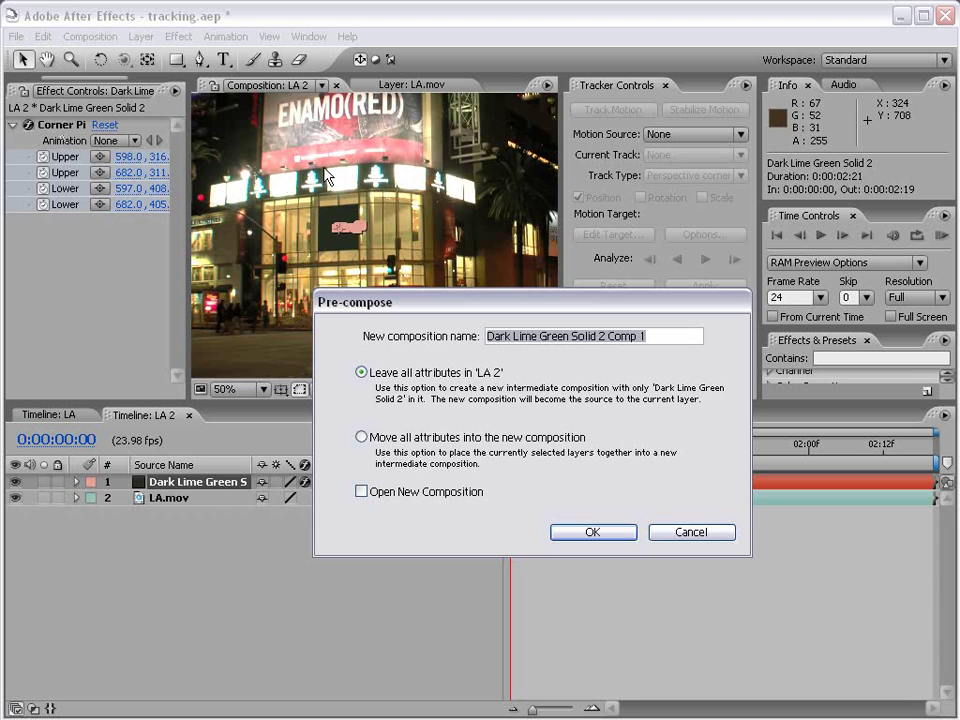
{"action": "left_click", "coordinate": [593, 533]}
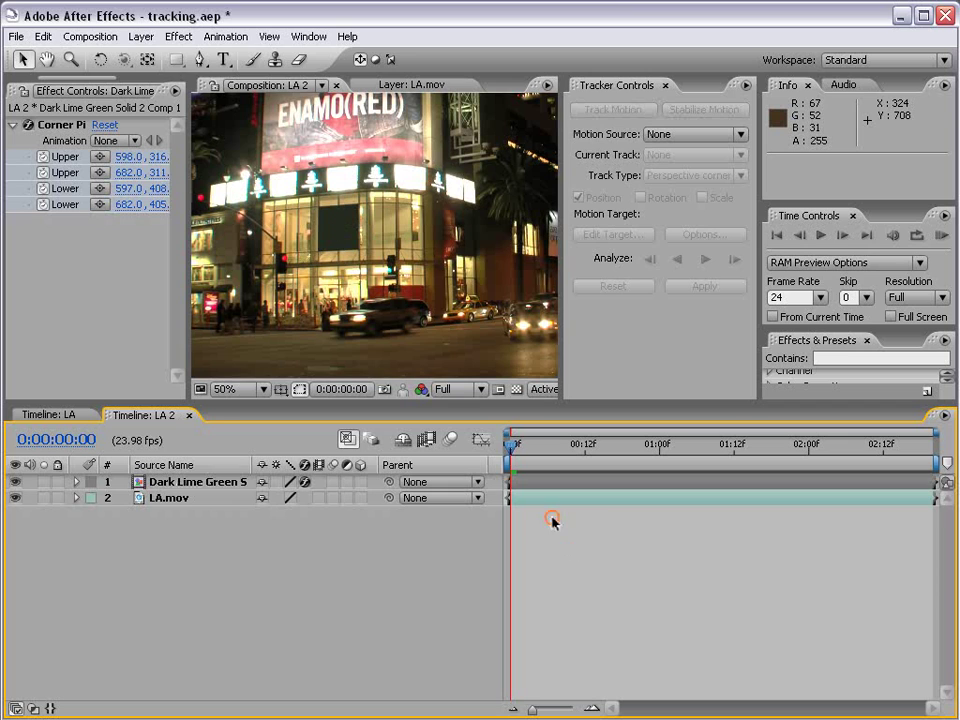
{"action": "left_click_drag", "start_coordinate": [511, 443], "coordinate": [497, 465]}
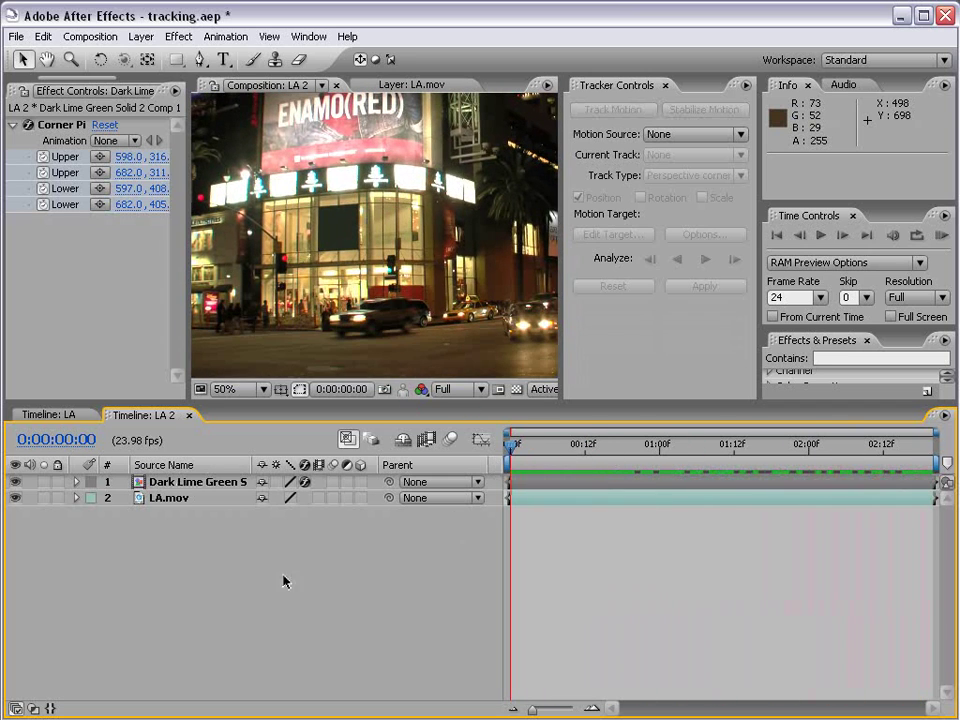
{"action": "left_click", "coordinate": [181, 484]}
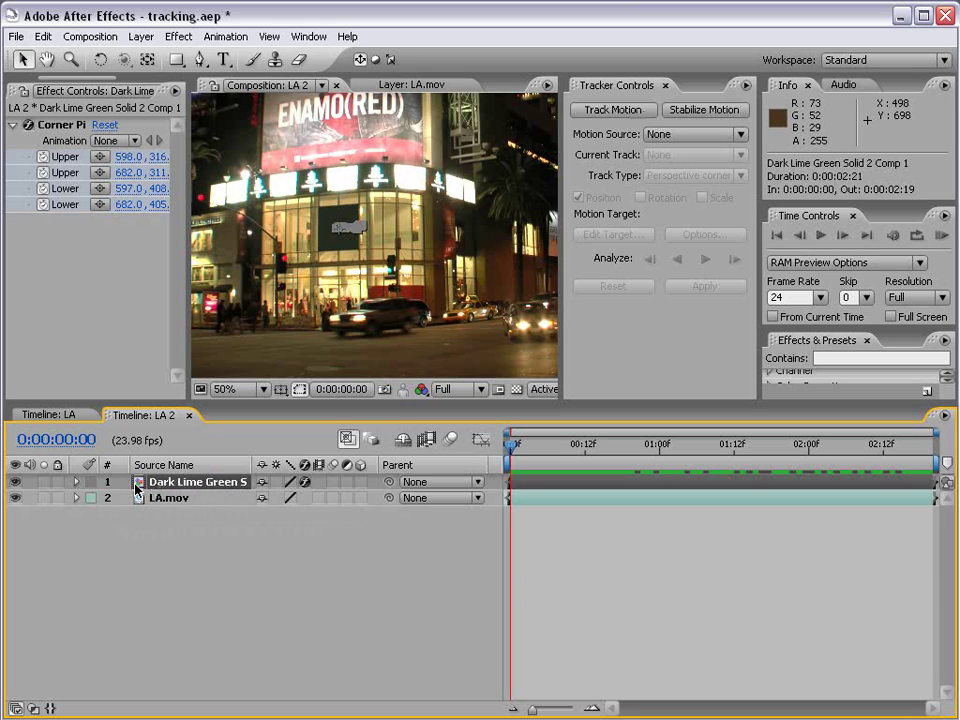
Step: Open Dark Lime Green Solid 2 Comp 1 and select its solid
{"action": "double_click", "coordinate": [181, 485]}
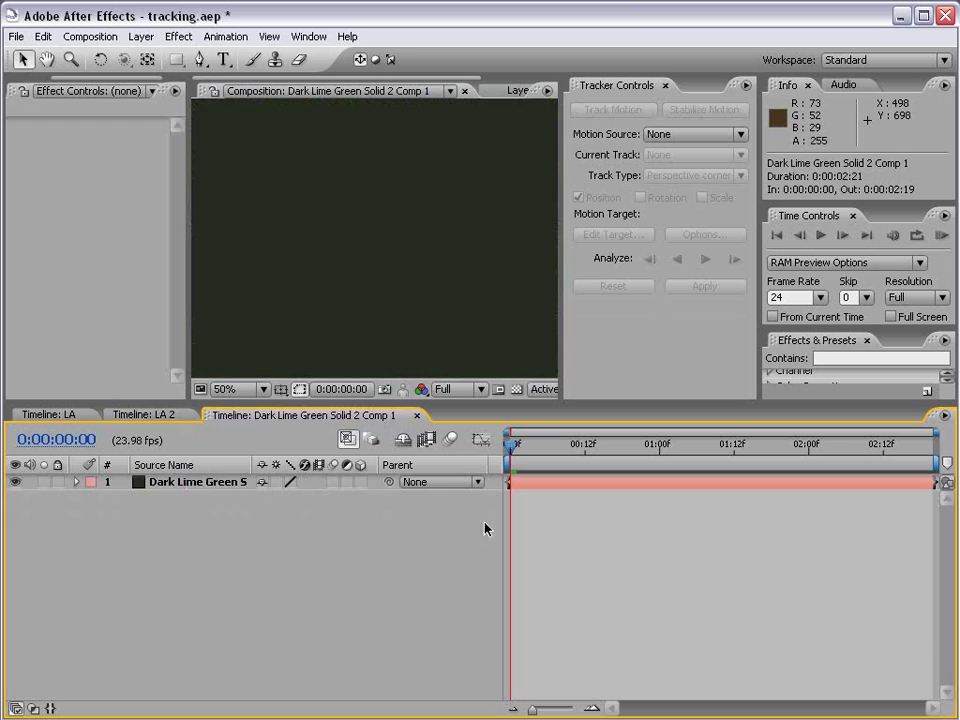
{"action": "scroll", "coordinate": [350, 267], "scroll_direction": "down", "scroll_amount": 2}
{"action": "left_click", "coordinate": [368, 285]}
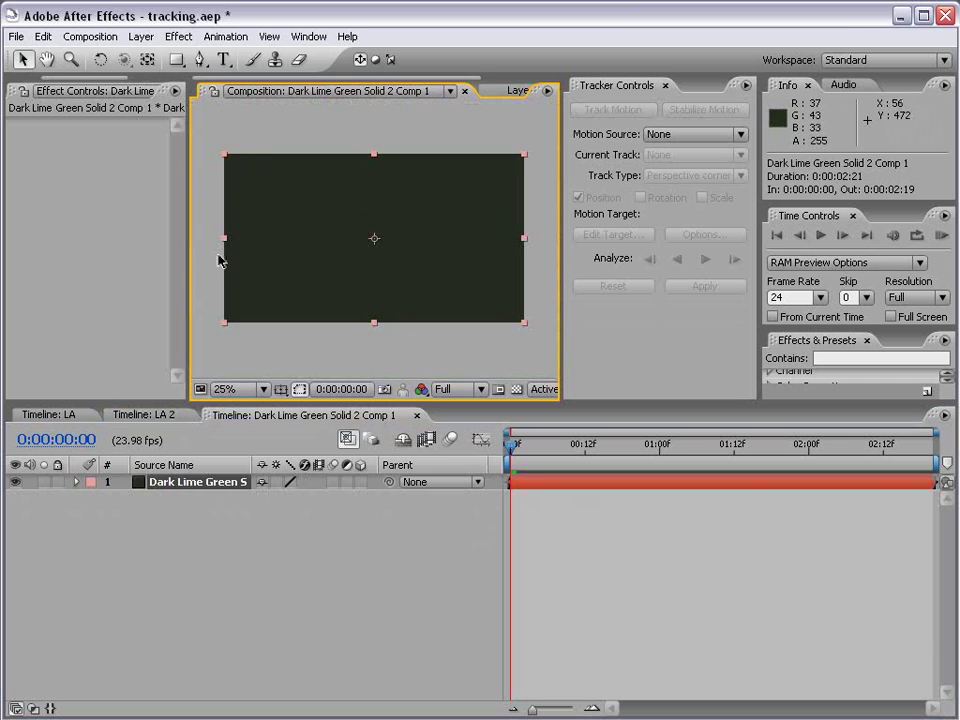
Step: In LA 2, test-drag a Corner Pin point, undo it, and return to the precomp
{"action": "left_click", "coordinate": [145, 416]}
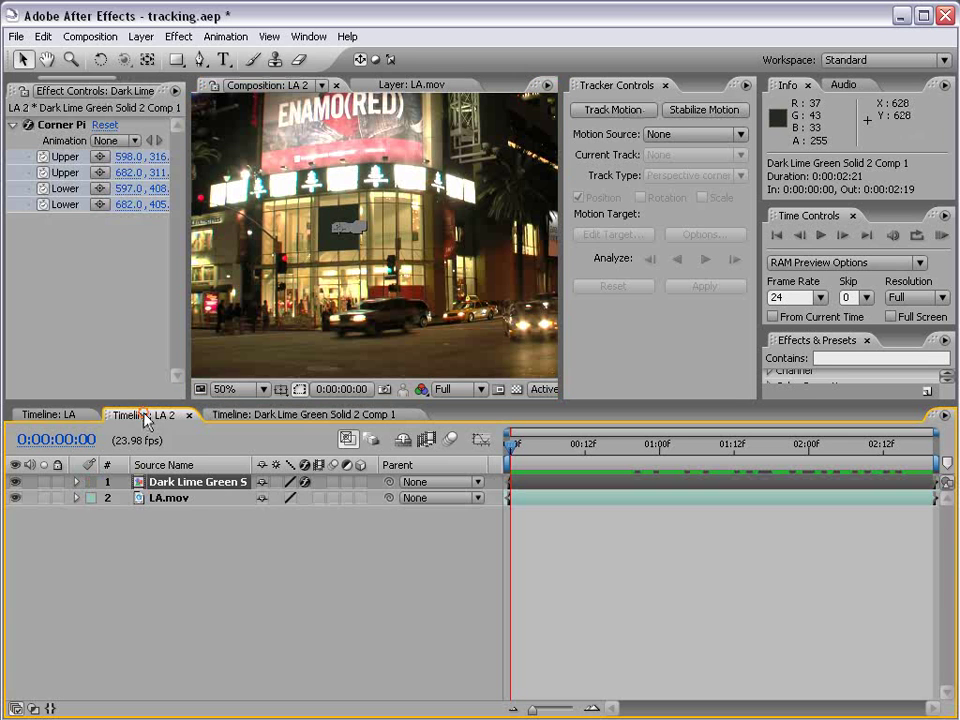
{"action": "left_click", "coordinate": [72, 126]}
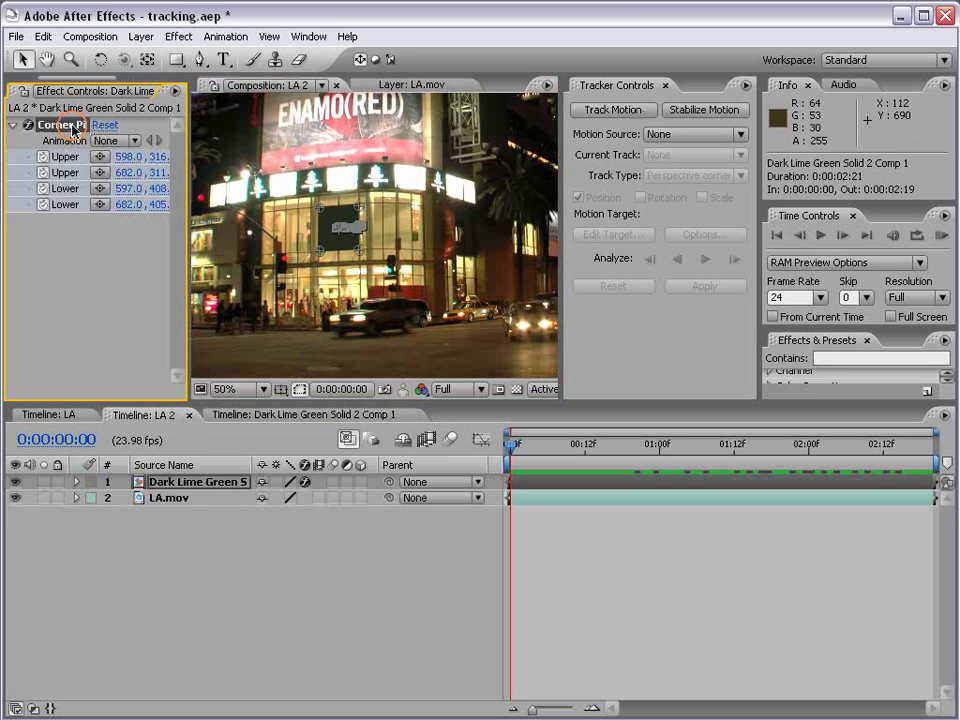
{"action": "mouse_move", "coordinate": [350, 249]}
{"action": "left_mouse_down"}
{"action": "mouse_move", "coordinate": [445, 320]}
{"action": "mouse_move", "coordinate": [350, 252]}
{"action": "left_mouse_up"}
{"action": "key", "text": "ctrl+z"}
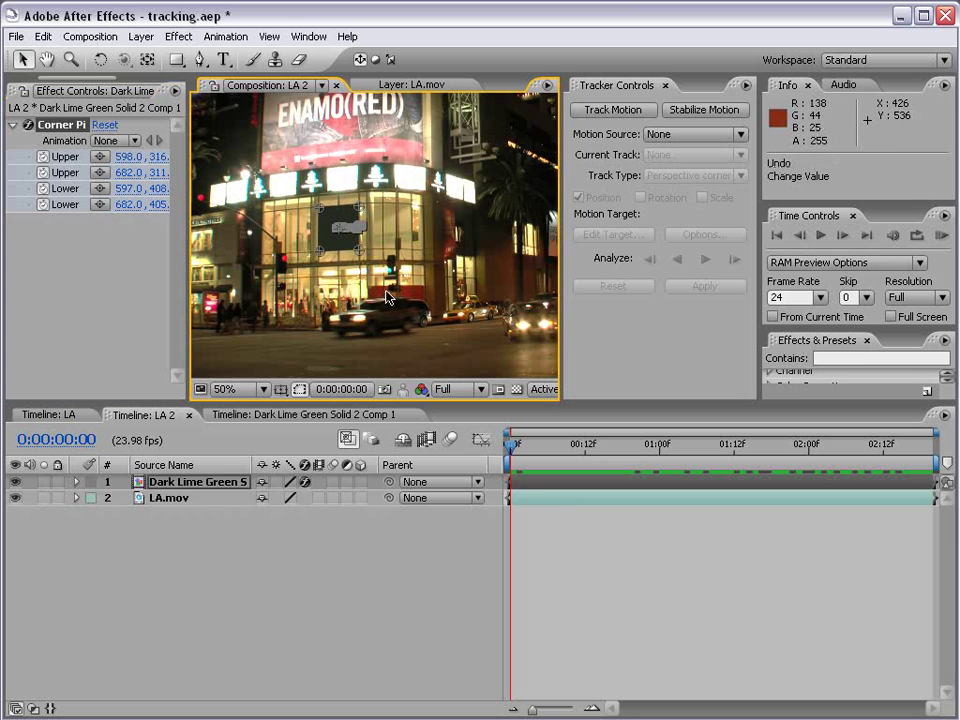
{"action": "left_click", "coordinate": [164, 420]}
{"action": "left_click", "coordinate": [276, 417]}
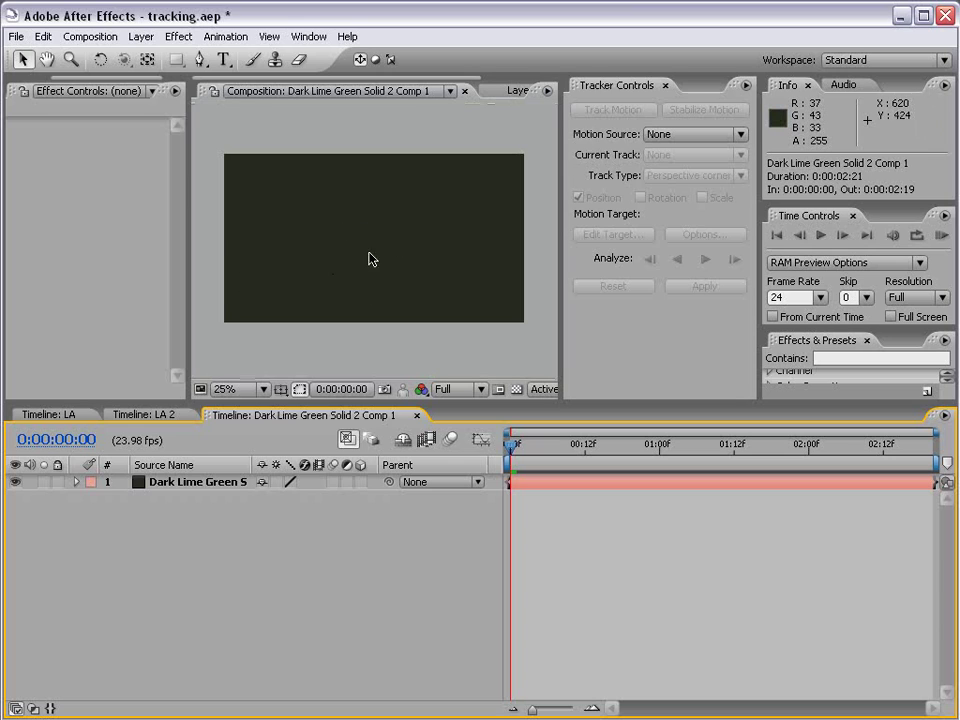
Step: Add a VCP text layer on the precomp's dark solid and resize it to fit
{"action": "left_click", "coordinate": [303, 246]}
{"action": "left_click", "coordinate": [224, 59]}
{"action": "left_click", "coordinate": [272, 234]}
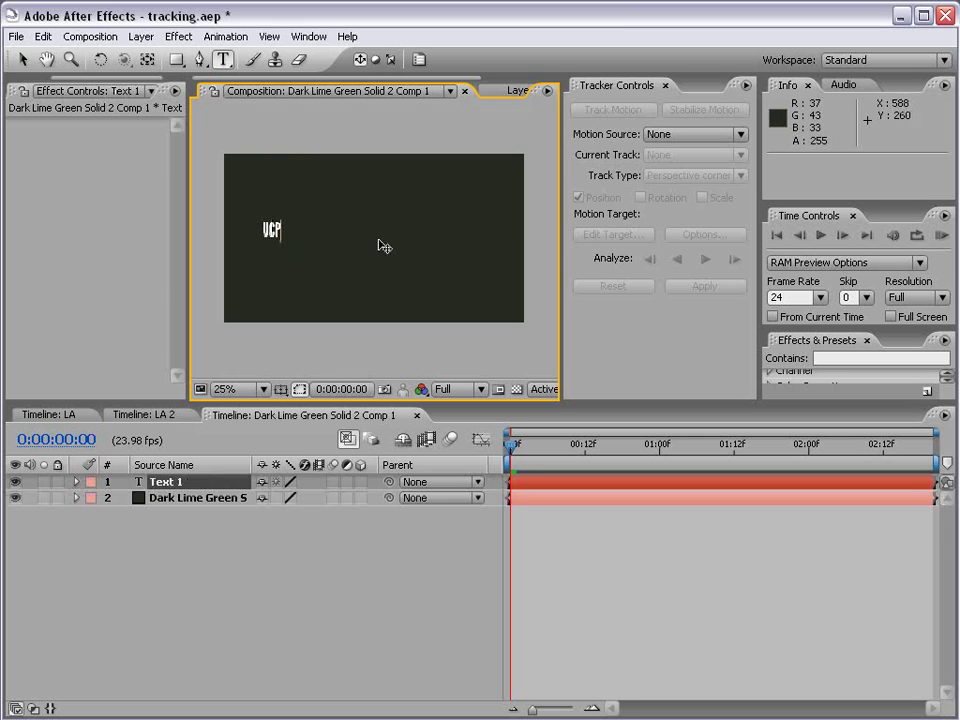
{"action": "left_click", "coordinate": [22, 59]}
{"action": "left_click_drag", "start_coordinate": [287, 228], "coordinate": [514, 163]}
{"action": "left_click_drag", "start_coordinate": [458, 213], "coordinate": [462, 232]}
{"action": "left_click_drag", "start_coordinate": [518, 185], "coordinate": [510, 224]}
{"action": "mouse_move", "coordinate": [462, 257]}
{"action": "left_mouse_down"}
{"action": "mouse_move", "coordinate": [462, 240]}
{"action": "mouse_move", "coordinate": [511, 244]}
{"action": "mouse_move", "coordinate": [455, 245]}
{"action": "left_mouse_up"}
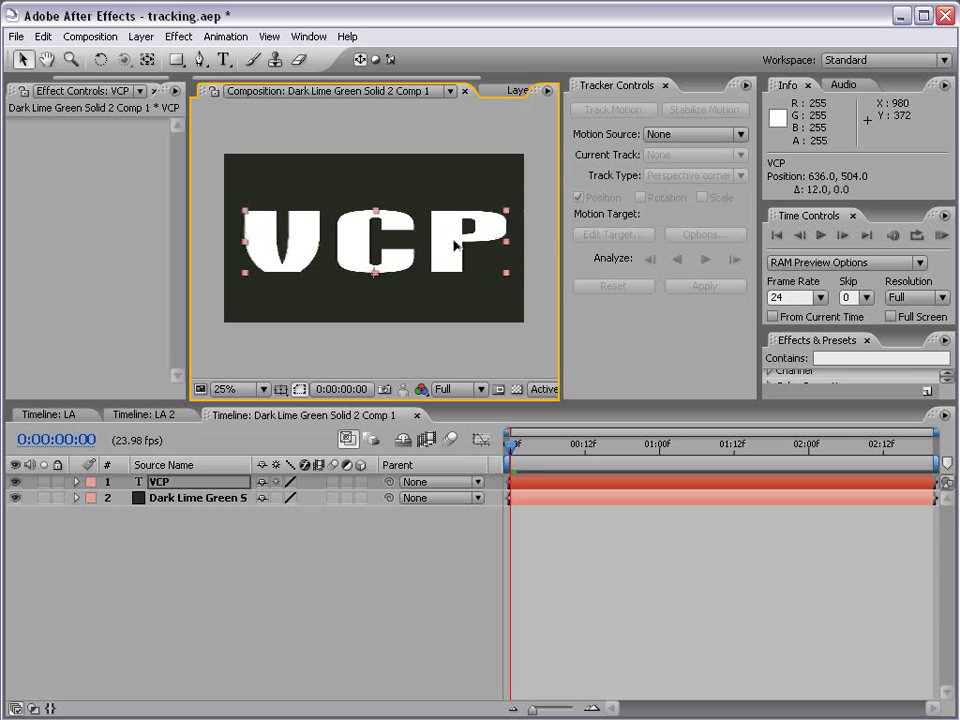
{"action": "left_click", "coordinate": [579, 570]}
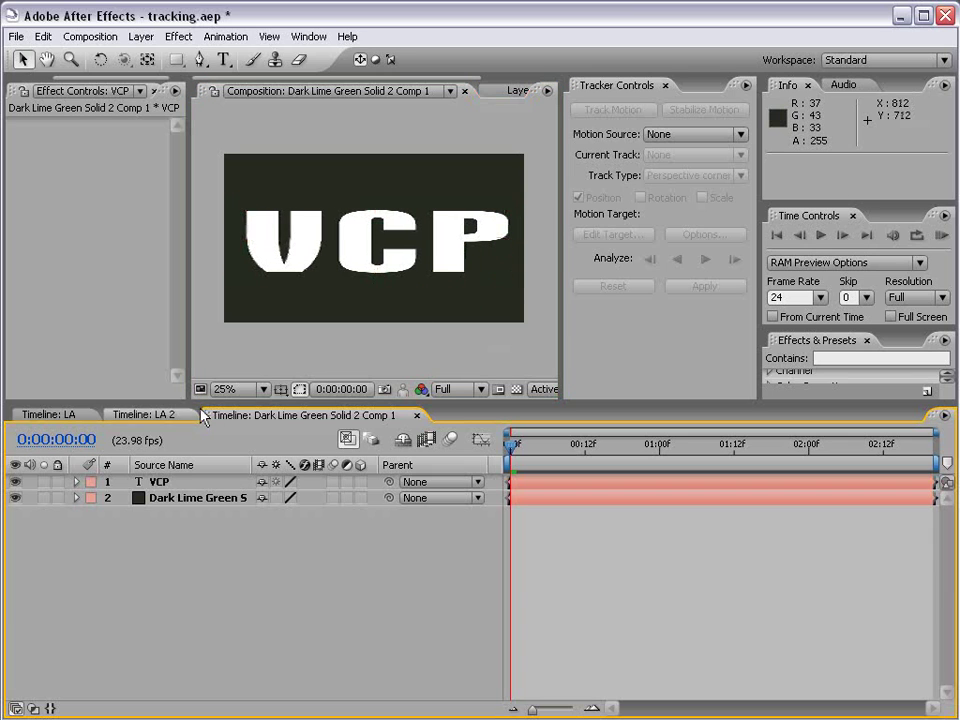
Step: Preview VCP on the LA 2 sign, then shrink the text further in its comp
{"action": "left_click", "coordinate": [146, 415]}
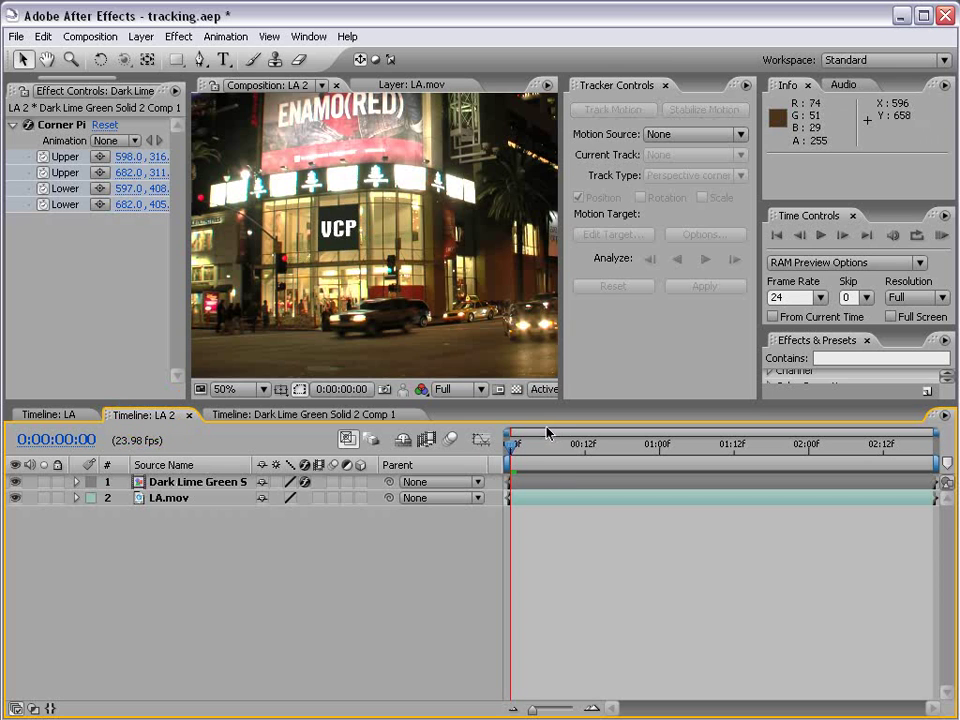
{"action": "left_click_drag", "start_coordinate": [516, 446], "coordinate": [922, 450]}
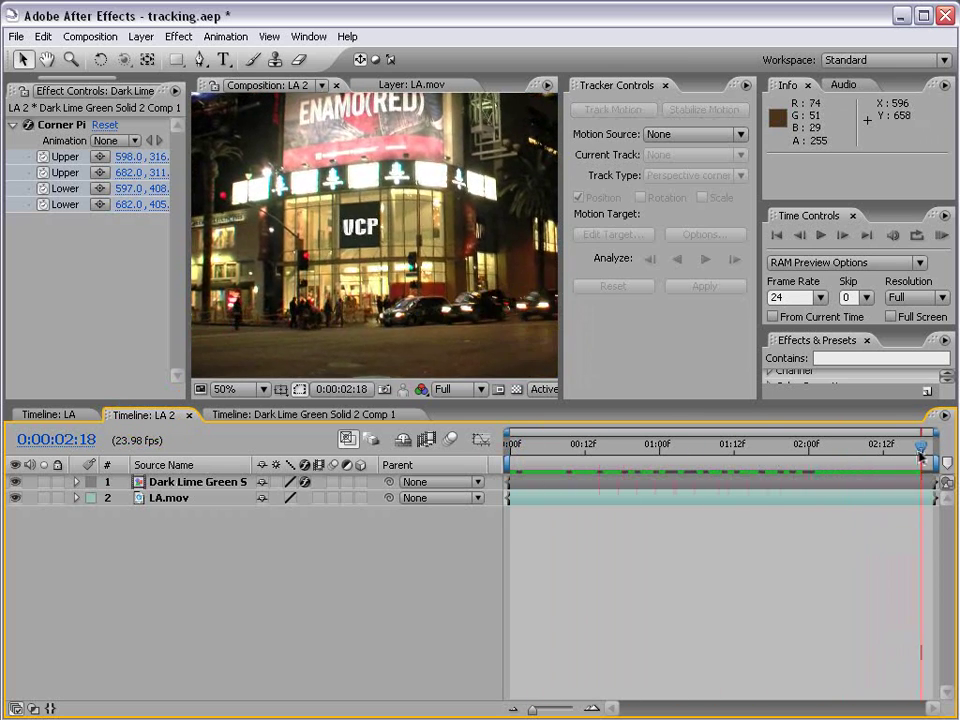
{"action": "left_click", "coordinate": [267, 416]}
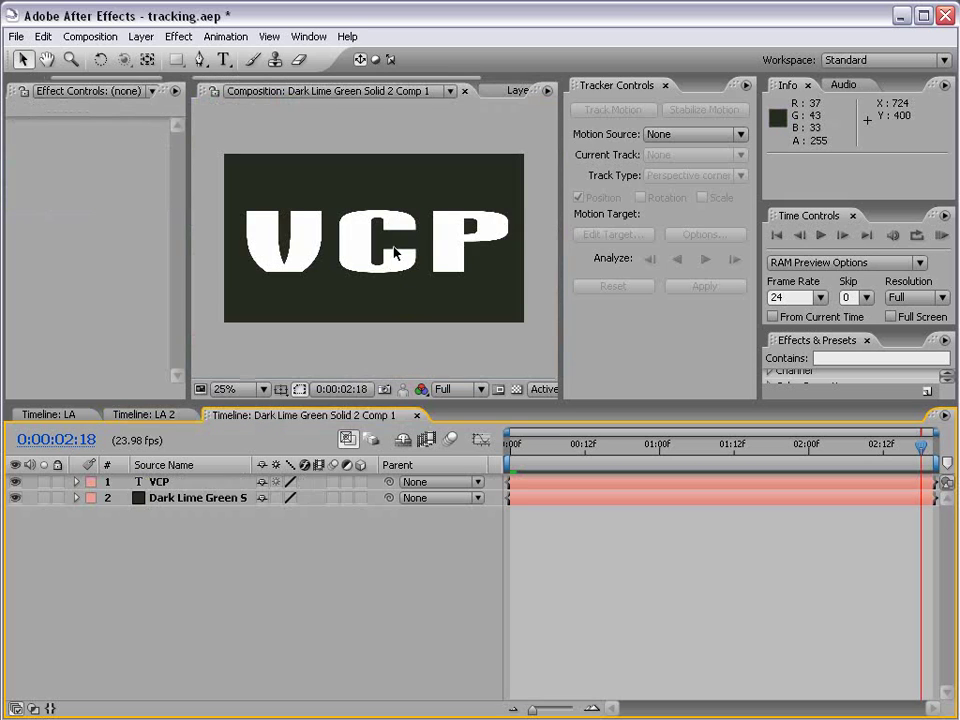
{"action": "left_click", "coordinate": [491, 275]}
{"action": "left_click_drag", "start_coordinate": [510, 213], "coordinate": [481, 227]}
{"action": "left_click", "coordinate": [155, 416]}
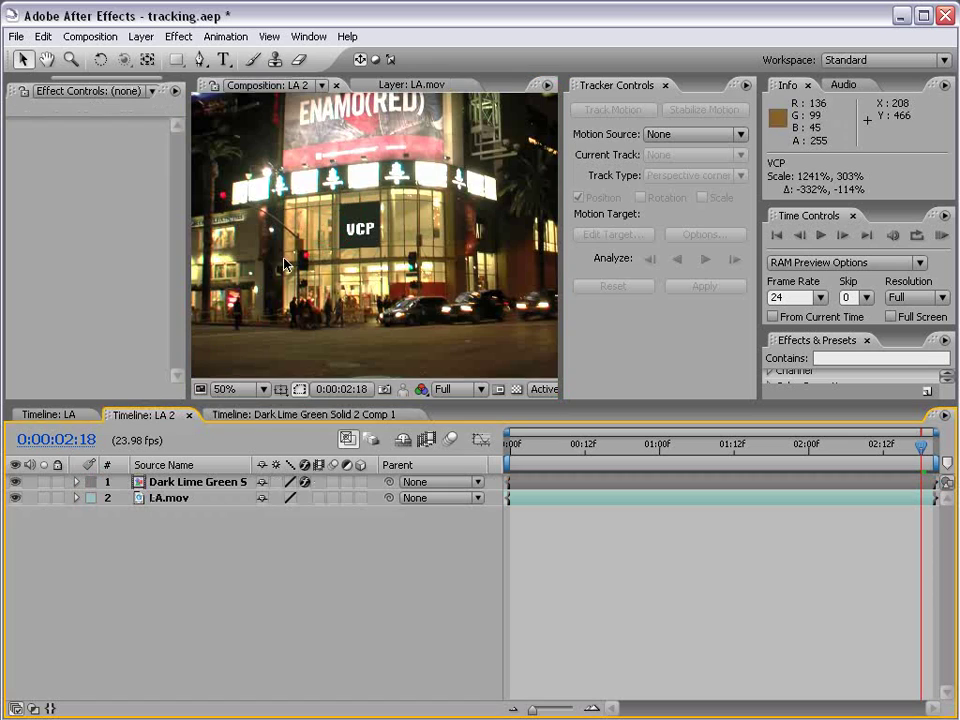
{"action": "left_click", "coordinate": [315, 416]}
{"action": "left_click", "coordinate": [415, 356]}
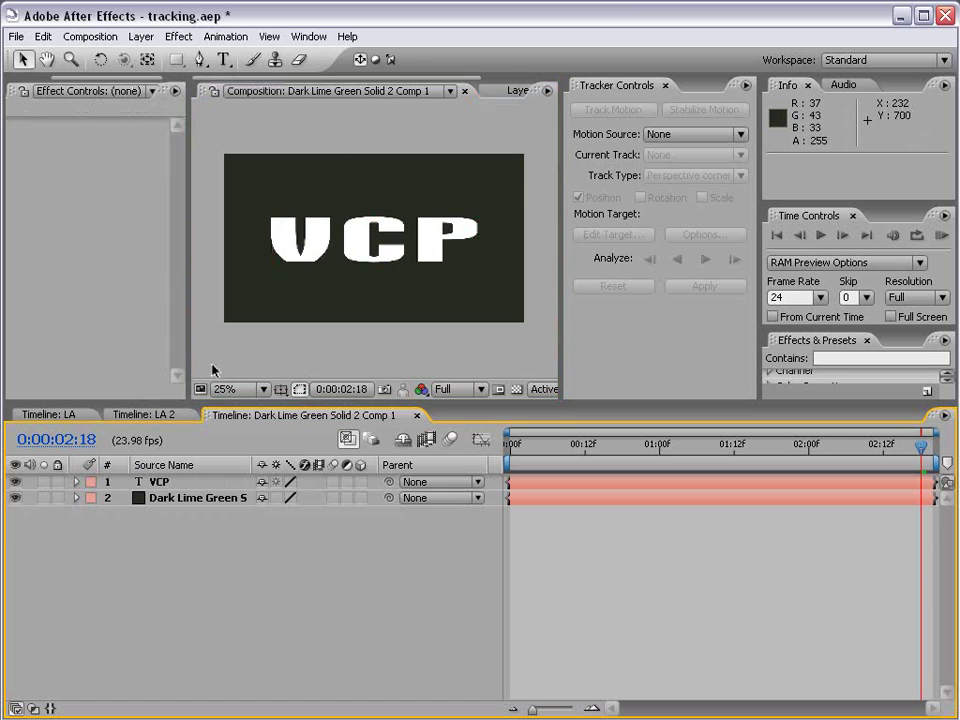
Step: Back in LA 2, go to frame 0:00:00:20, zoom onto the sign and select its layer
{"action": "left_click", "coordinate": [152, 415]}
{"action": "left_click", "coordinate": [634, 445]}
{"action": "left_click", "coordinate": [280, 242]}
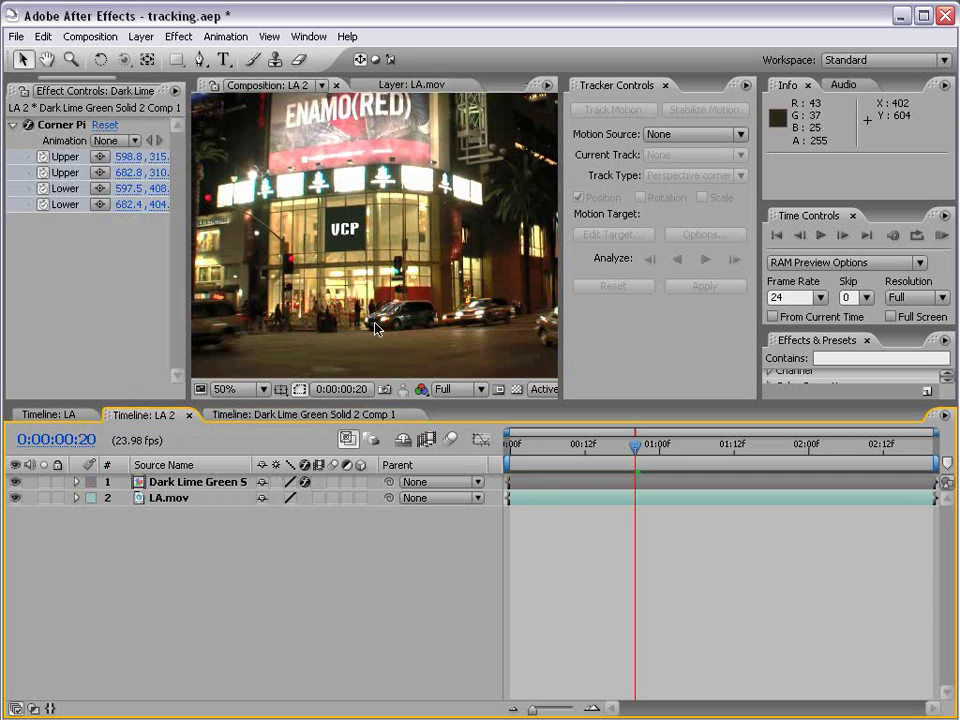
{"action": "scroll", "coordinate": [338, 291], "scroll_direction": "up", "scroll_amount": 1}
{"action": "left_click_drag", "start_coordinate": [338, 291], "coordinate": [435, 284]}
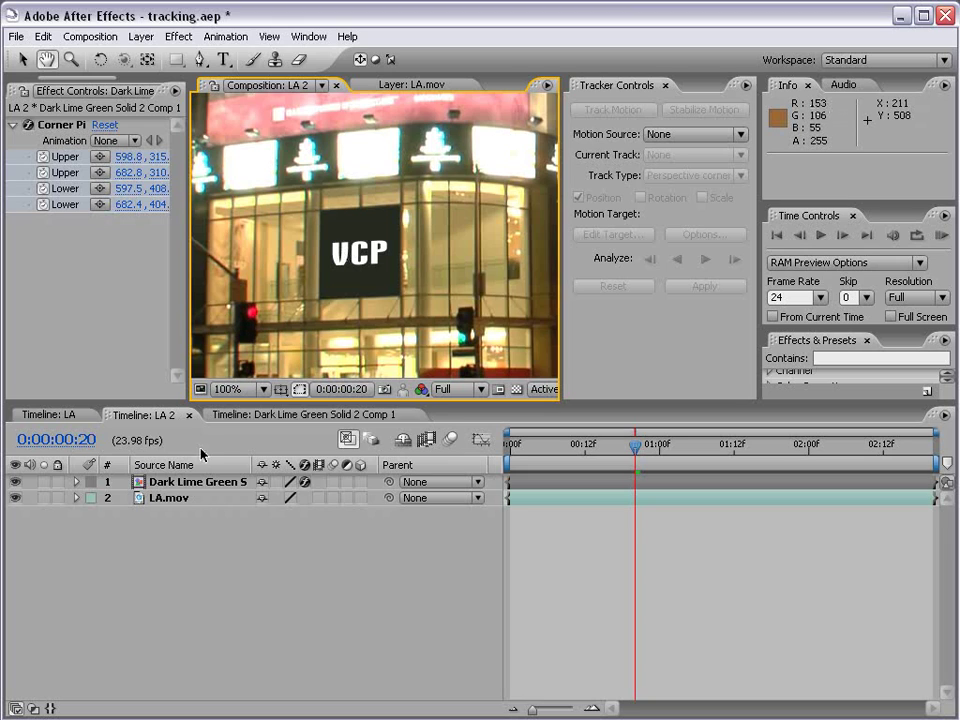
{"action": "left_click", "coordinate": [196, 485]}
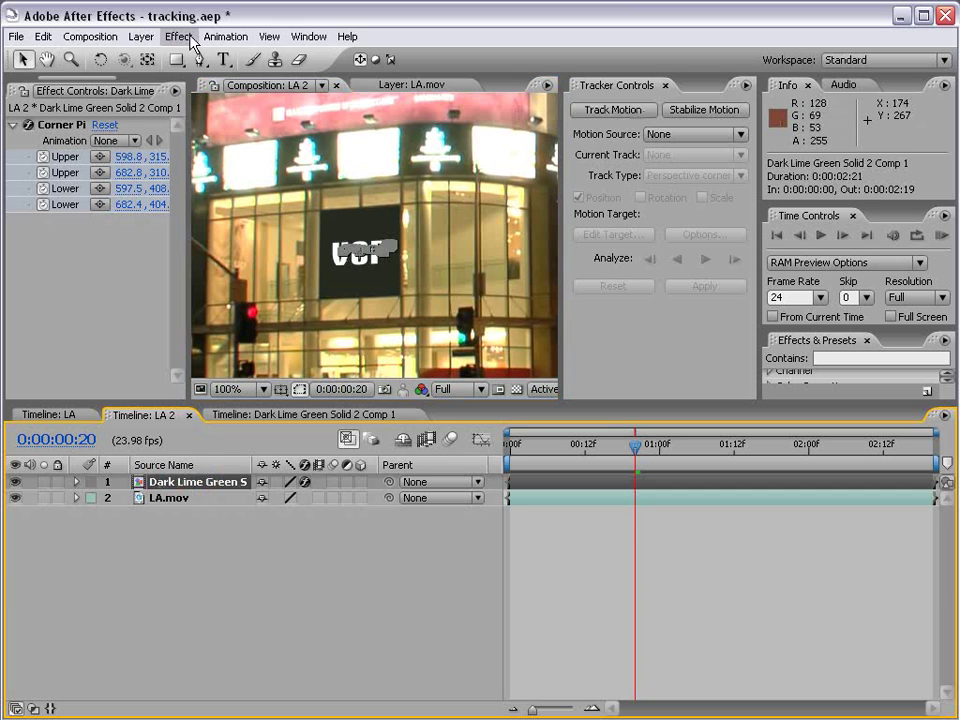
Step: Add a Fast Blur to the sign layer with Blurriness 0.5
{"action": "left_click", "coordinate": [181, 36]}
{"action": "mouse_move", "coordinate": [259, 191]}
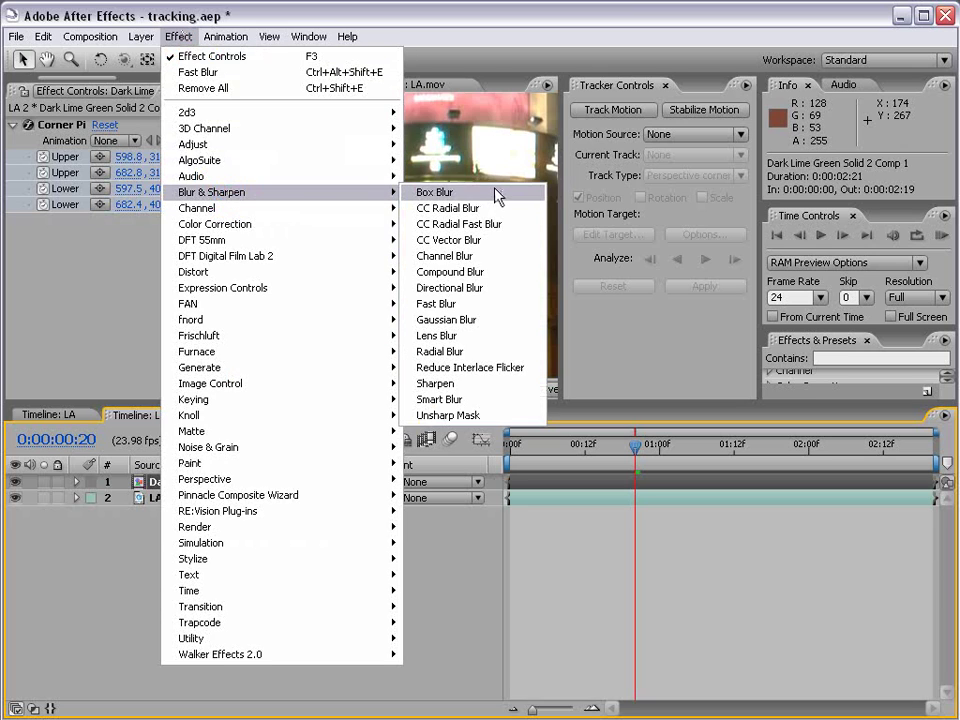
{"action": "left_click", "coordinate": [436, 303]}
{"action": "left_click", "coordinate": [107, 252]}
{"action": "type", "text": "0"}
{"action": "key", "text": "Return"}
{"action": "left_click", "coordinate": [574, 499]}
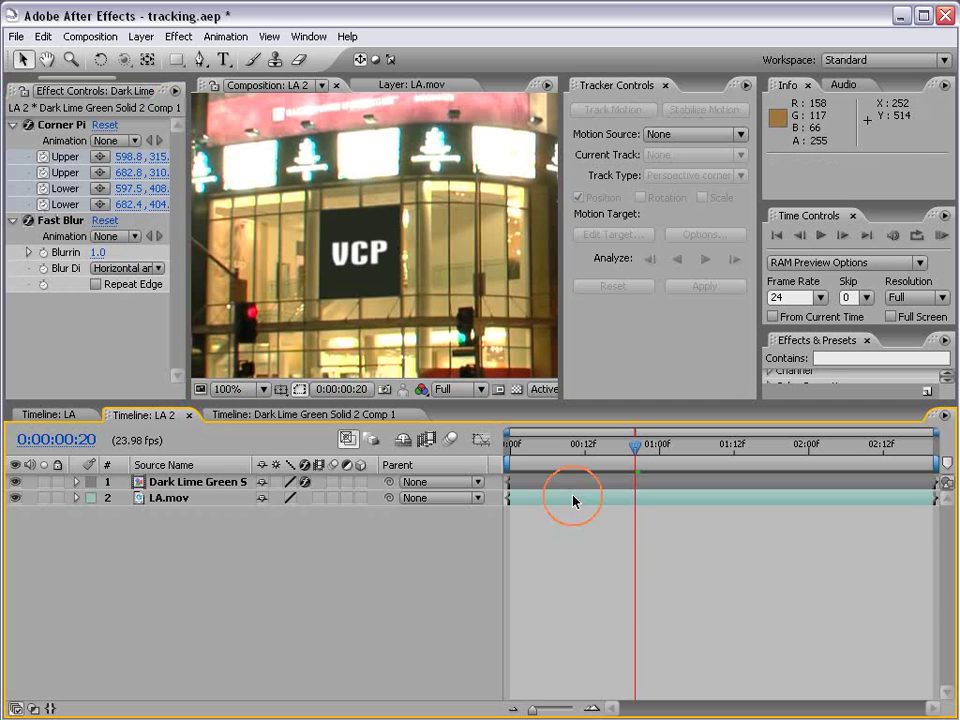
{"action": "left_click", "coordinate": [100, 252]}
{"action": "type", "text": ".5"}
{"action": "key", "text": "Return"}
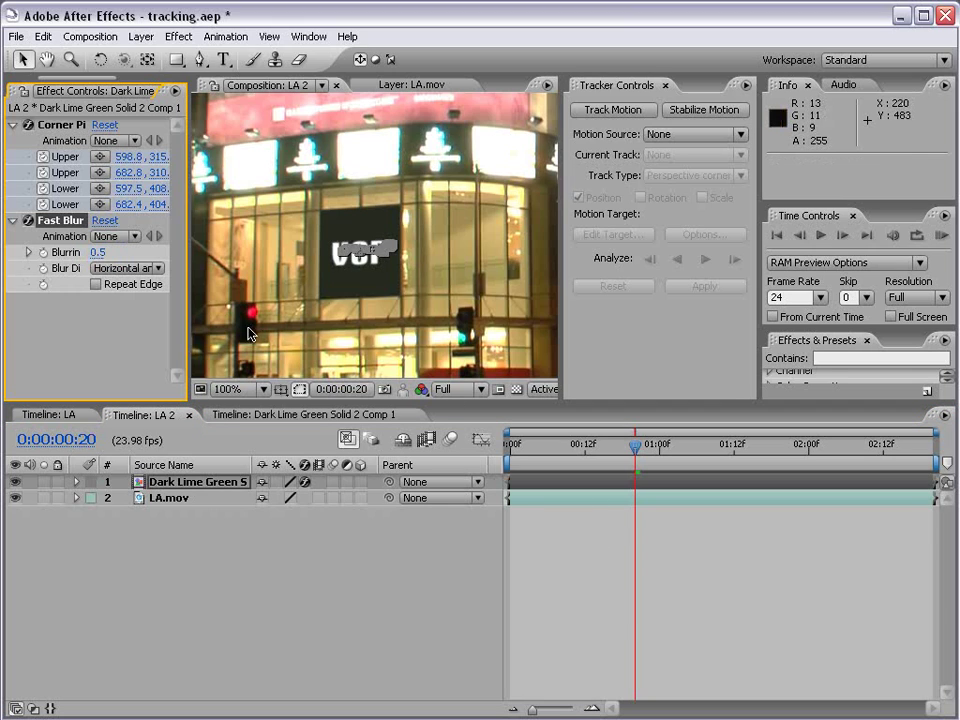
{"action": "left_click", "coordinate": [576, 561]}
{"action": "scroll", "coordinate": [426, 270], "scroll_direction": "down", "scroll_amount": 2}
{"action": "scroll", "coordinate": [426, 270], "scroll_direction": "down", "scroll_amount": 2}
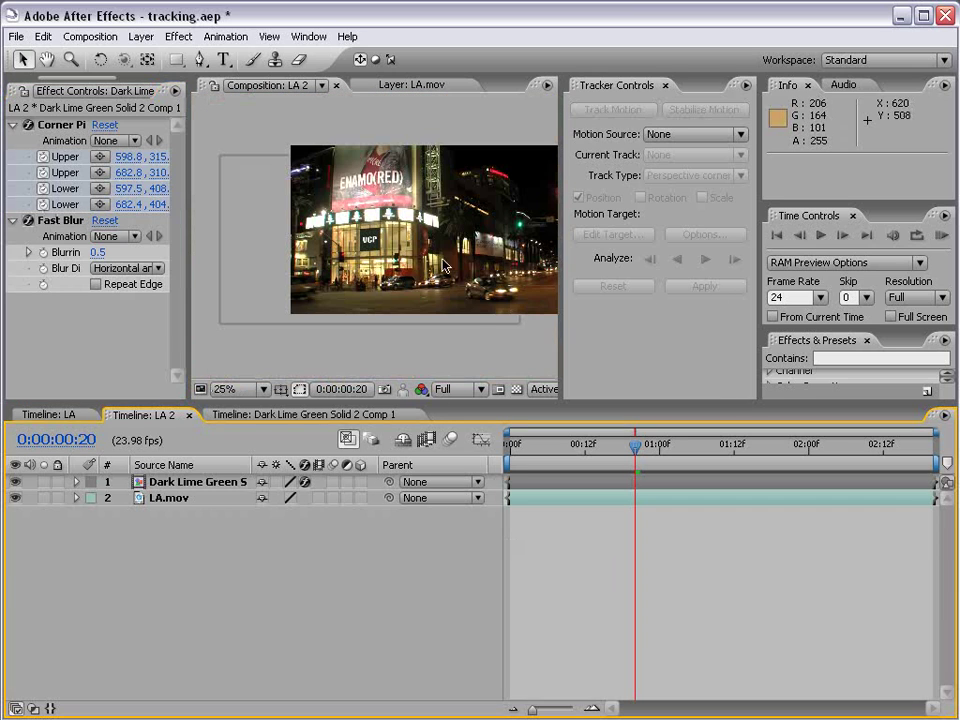
{"action": "scroll", "coordinate": [413, 313], "scroll_direction": "up", "scroll_amount": 2}
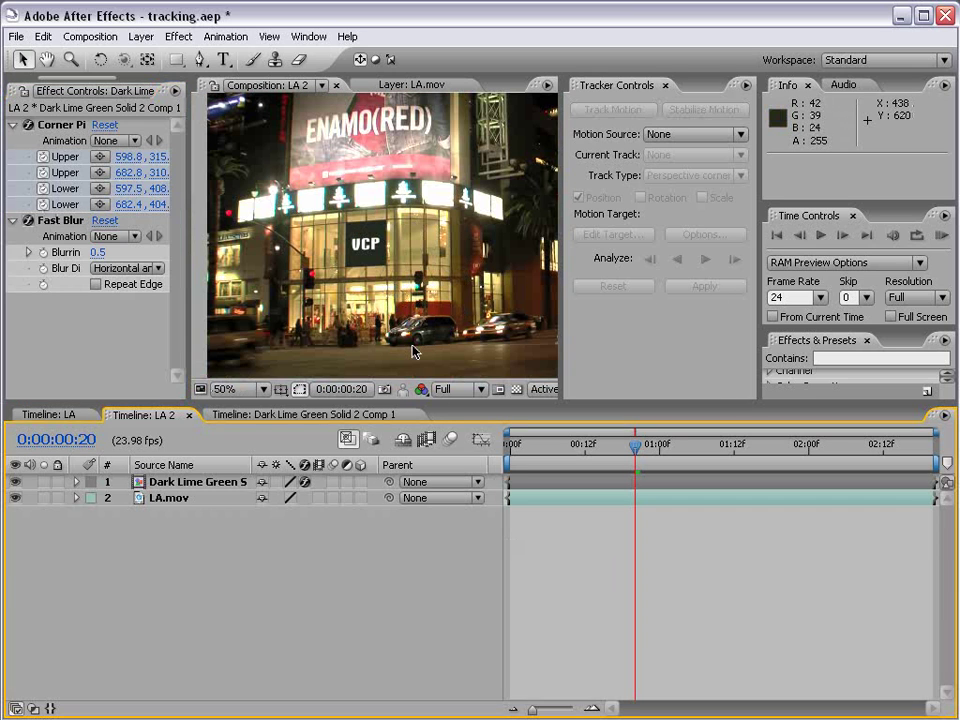
Step: Add a Glow with Intensity 0.5 to the sign layer and preview it full-window
{"action": "left_click", "coordinate": [540, 481]}
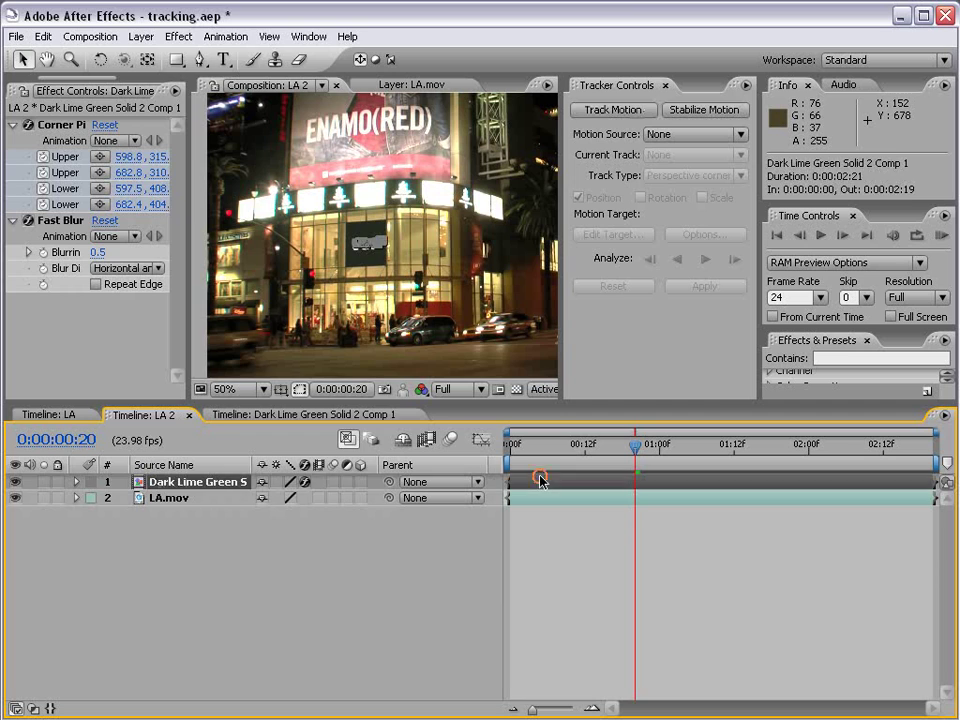
{"action": "left_click", "coordinate": [180, 37]}
{"action": "mouse_move", "coordinate": [225, 560]}
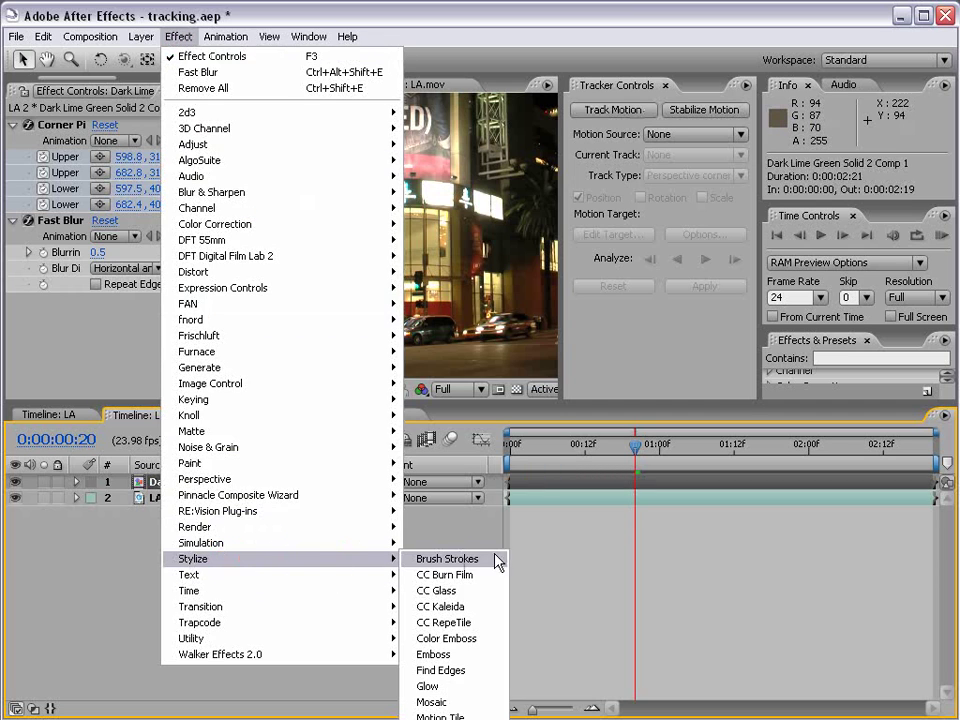
{"action": "left_click", "coordinate": [460, 687]}
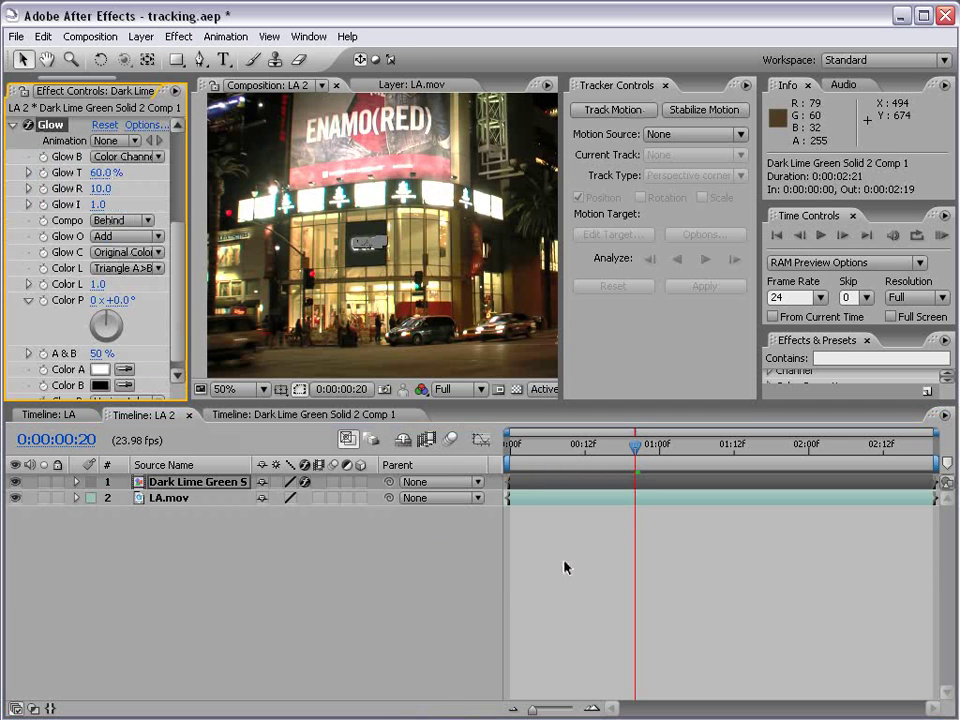
{"action": "scroll", "coordinate": [375, 230], "scroll_direction": "up", "scroll_amount": 2}
{"action": "left_click", "coordinate": [105, 205]}
{"action": "left_click_drag", "start_coordinate": [187, 214], "coordinate": [266, 214]}
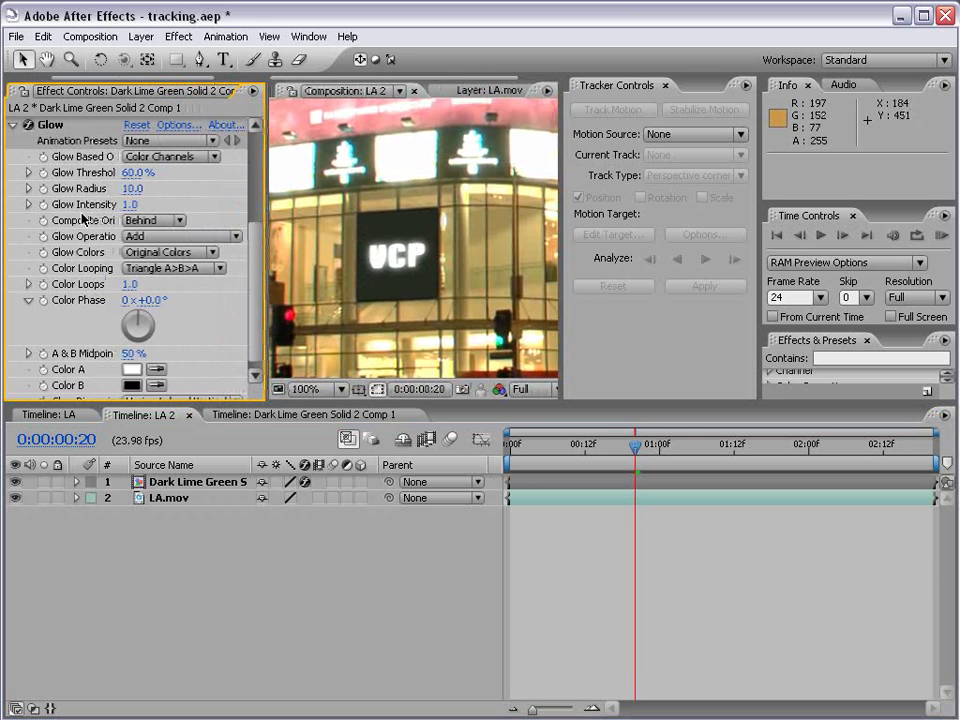
{"action": "left_click", "coordinate": [130, 204]}
{"action": "type", "text": "0.5"}
{"action": "key", "text": "Return"}
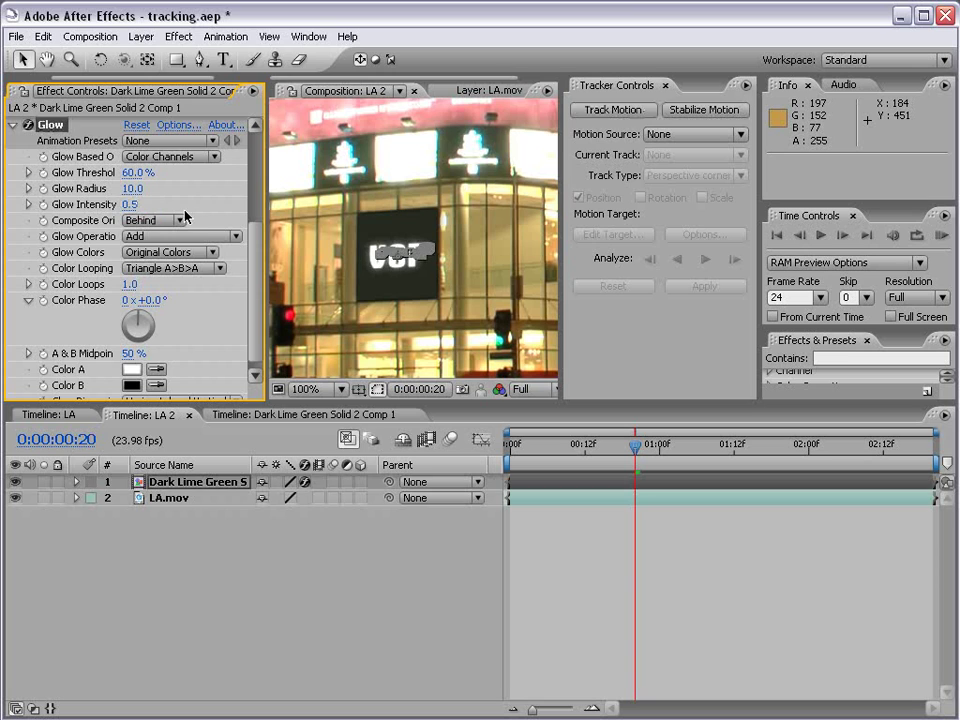
{"action": "left_click_drag", "start_coordinate": [263, 256], "coordinate": [197, 256]}
{"action": "scroll", "coordinate": [380, 258], "scroll_direction": "down", "scroll_amount": 2}
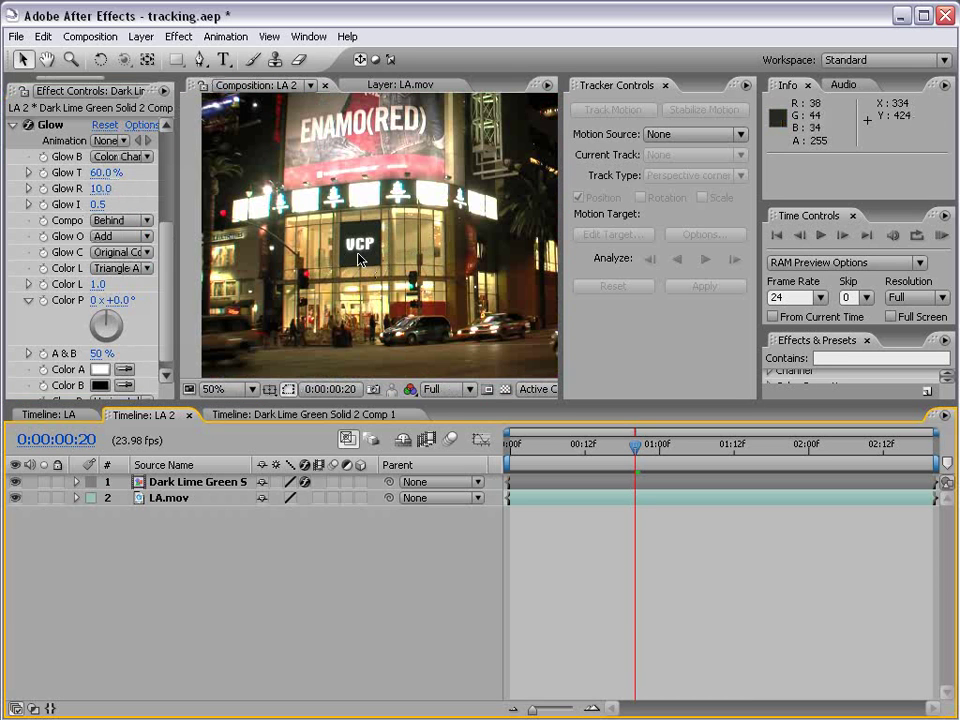
{"action": "scroll", "coordinate": [358, 258], "scroll_direction": "up", "scroll_amount": 2}
{"action": "scroll", "coordinate": [390, 281], "scroll_direction": "down", "scroll_amount": 2}
{"action": "key", "text": "grave"}
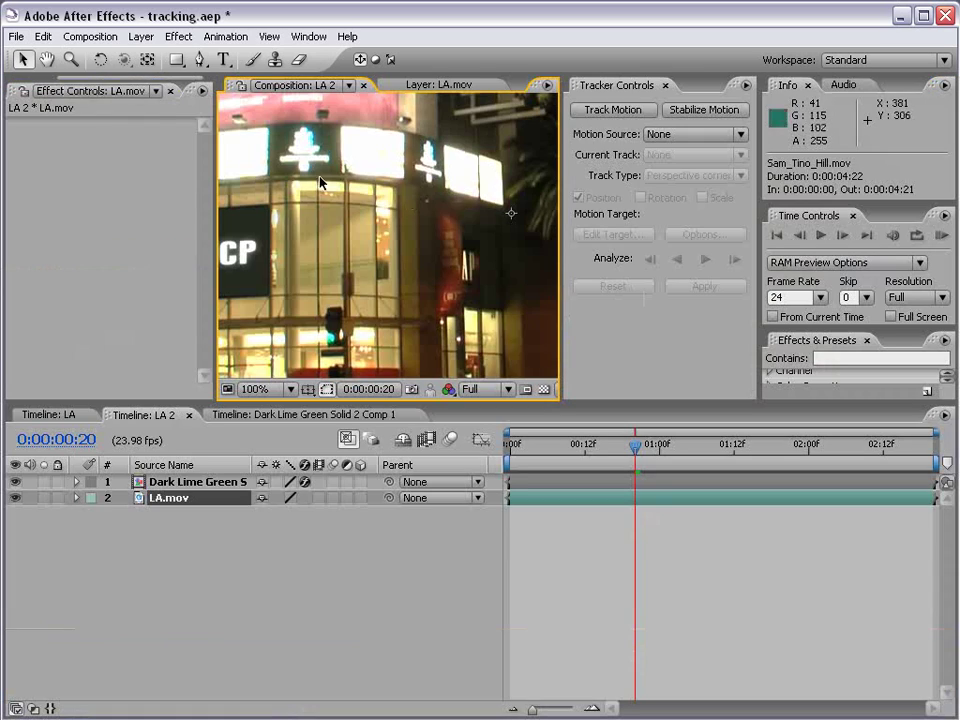
Step: Create the Sam_Tino_Hill comp from Sam_Tino_Hill.mov and open the clip in its Layer view
{"action": "left_click", "coordinate": [36, 90]}
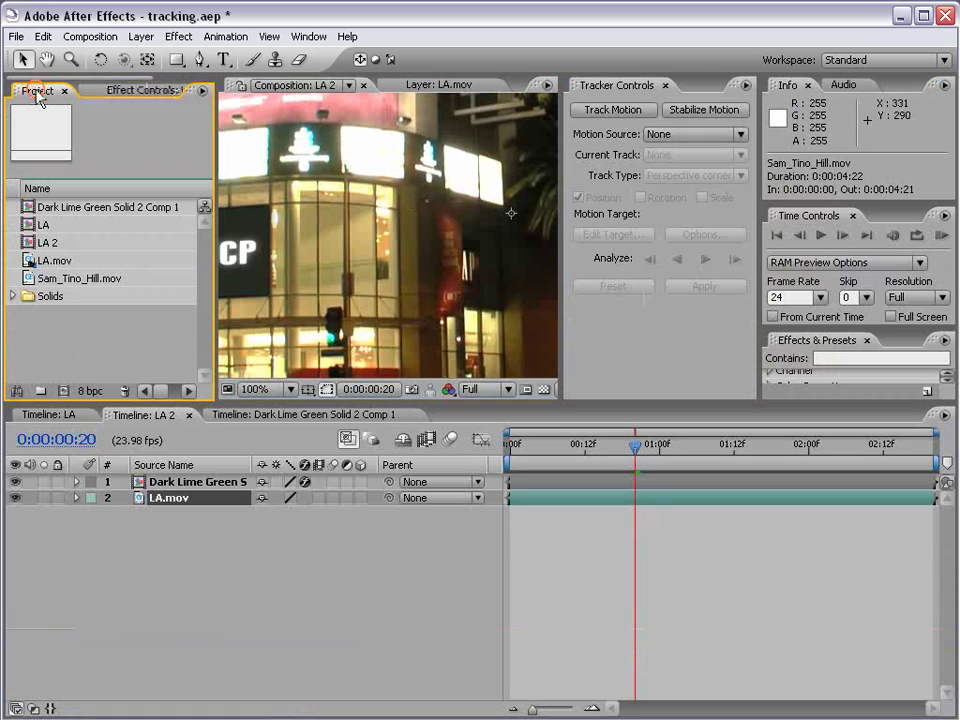
{"action": "left_click", "coordinate": [36, 279]}
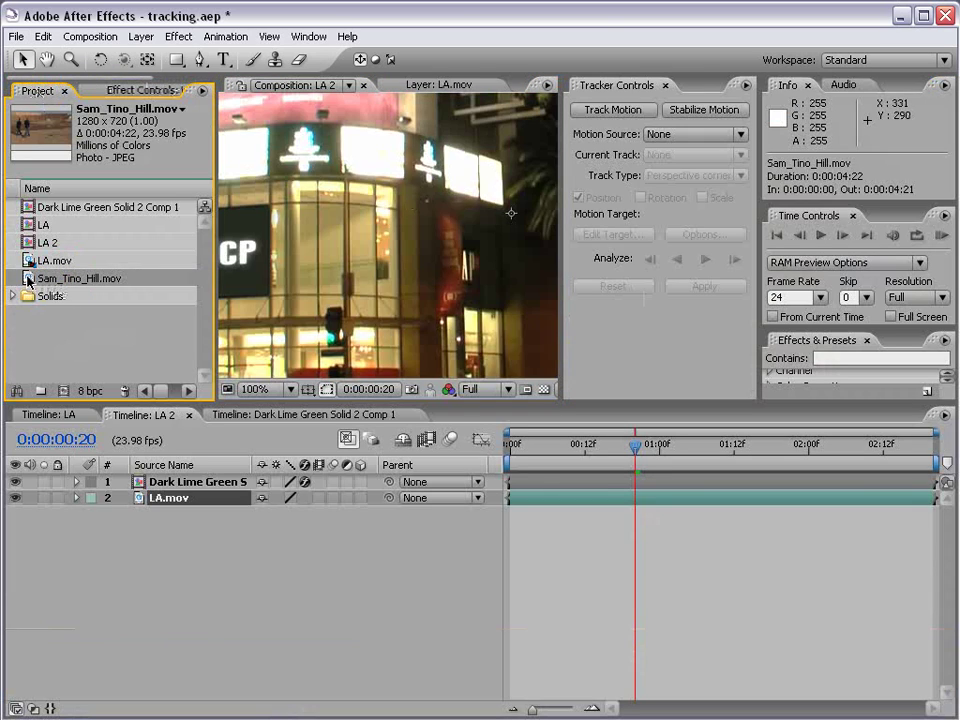
{"action": "left_click_drag", "start_coordinate": [28, 280], "coordinate": [67, 398]}
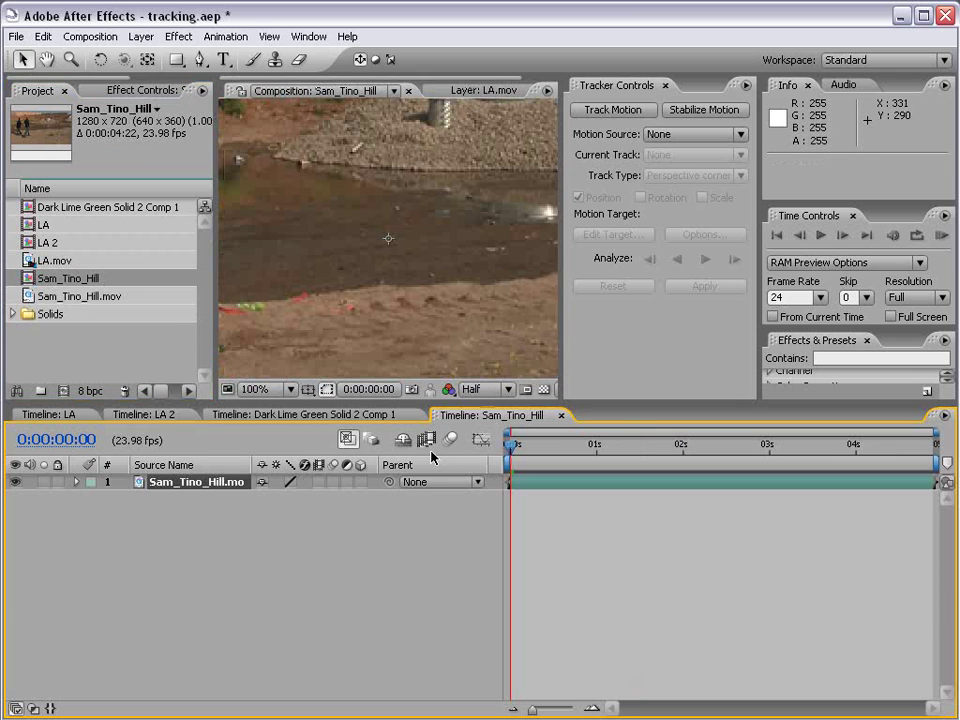
{"action": "scroll", "coordinate": [435, 309], "scroll_direction": "down", "scroll_amount": 2}
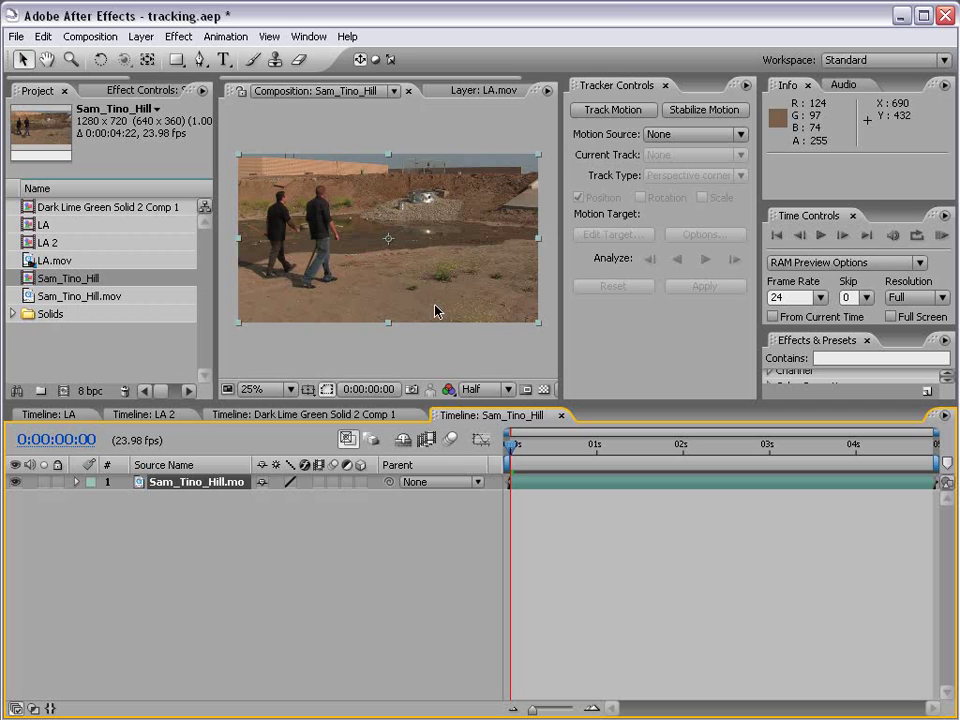
{"action": "double_click", "coordinate": [527, 486]}
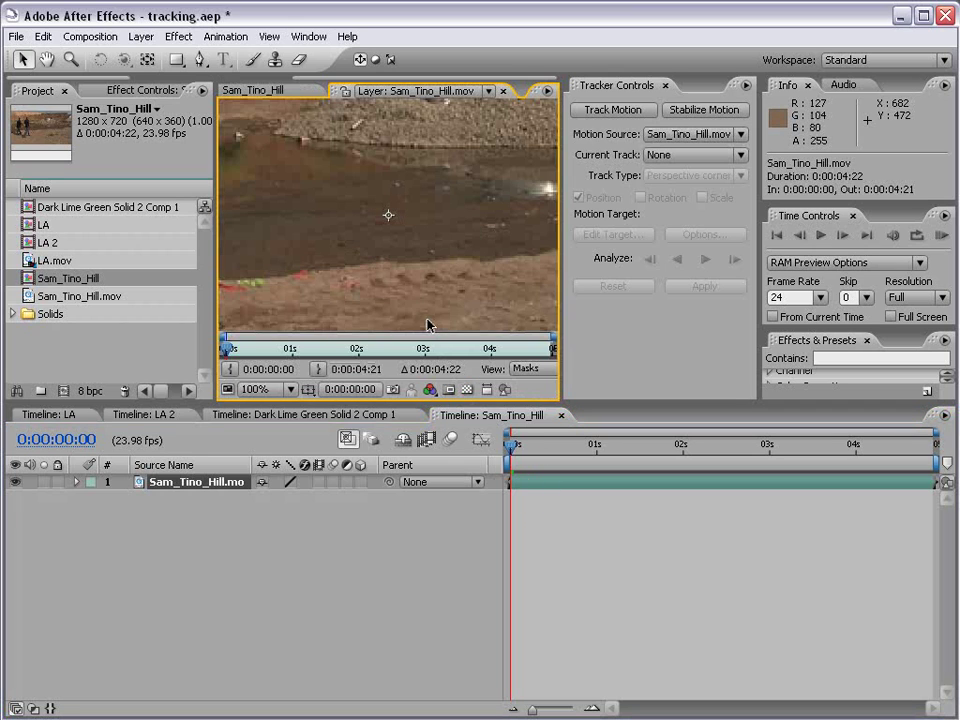
{"action": "scroll", "coordinate": [372, 224], "scroll_direction": "down", "scroll_amount": 1}
{"action": "left_click_drag", "start_coordinate": [356, 167], "coordinate": [354, 231]}
{"action": "scroll", "coordinate": [276, 172], "scroll_direction": "up", "scroll_amount": 1}
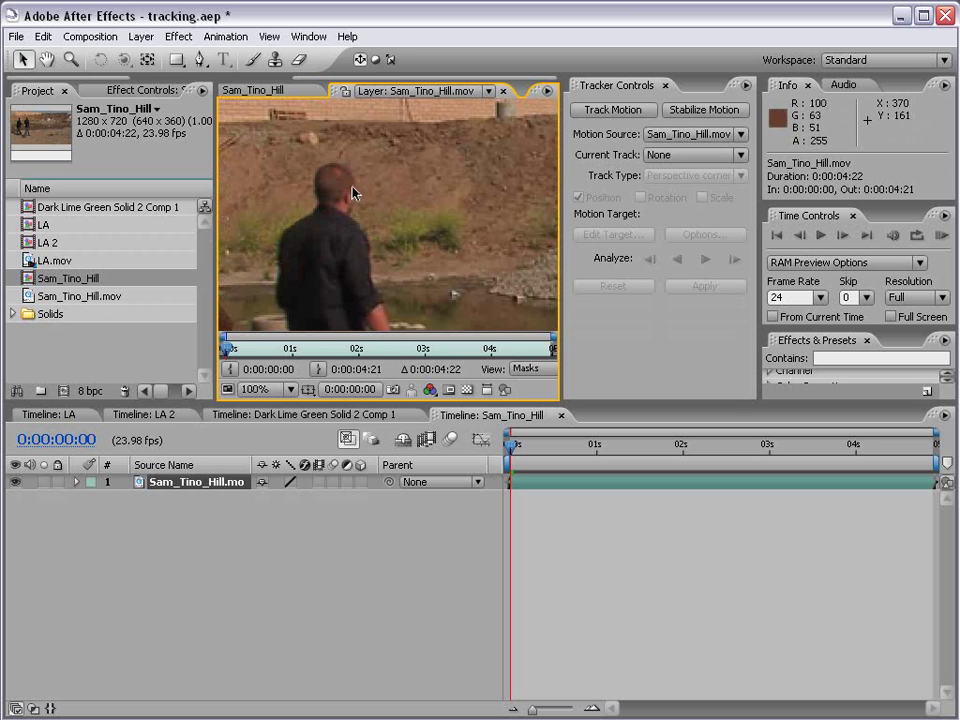
Step: Place Track Point 1 on the man's head, analyze it forward, and return to the Sam_Tino_Hill comp
{"action": "left_click", "coordinate": [603, 112]}
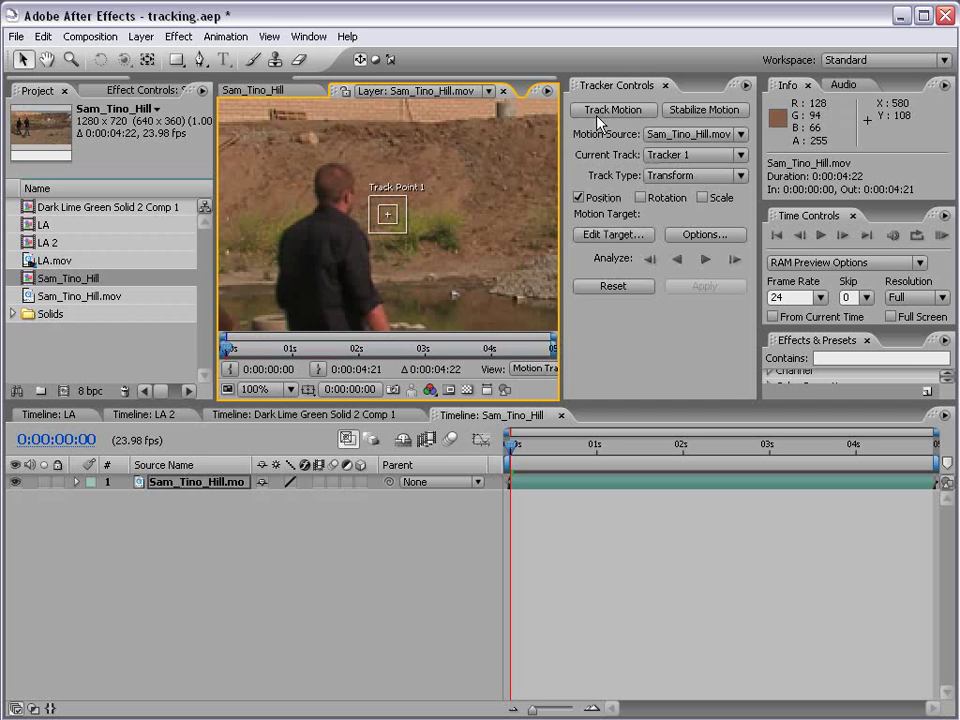
{"action": "left_click_drag", "start_coordinate": [392, 223], "coordinate": [353, 205]}
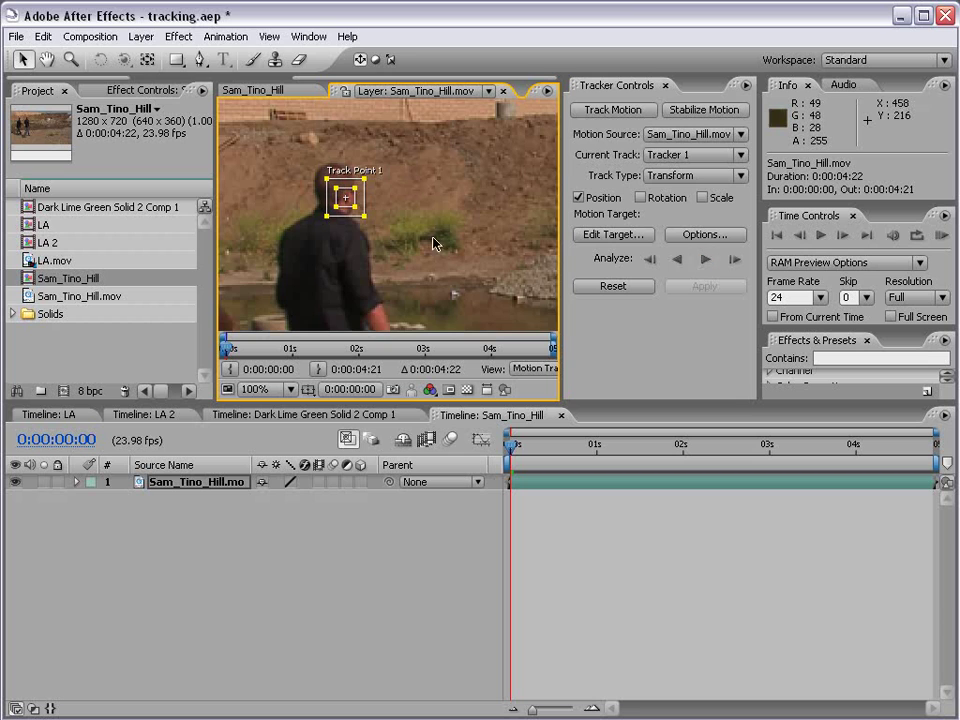
{"action": "scroll", "coordinate": [435, 242], "scroll_direction": "down", "scroll_amount": 1}
{"action": "left_click", "coordinate": [705, 260]}
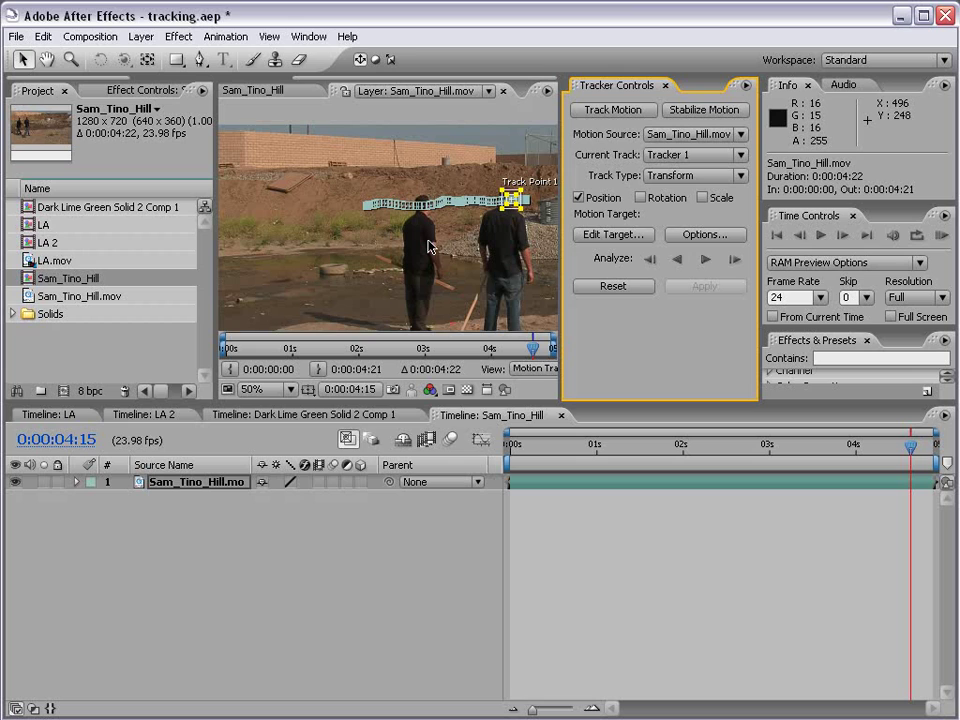
{"action": "left_click", "coordinate": [263, 92]}
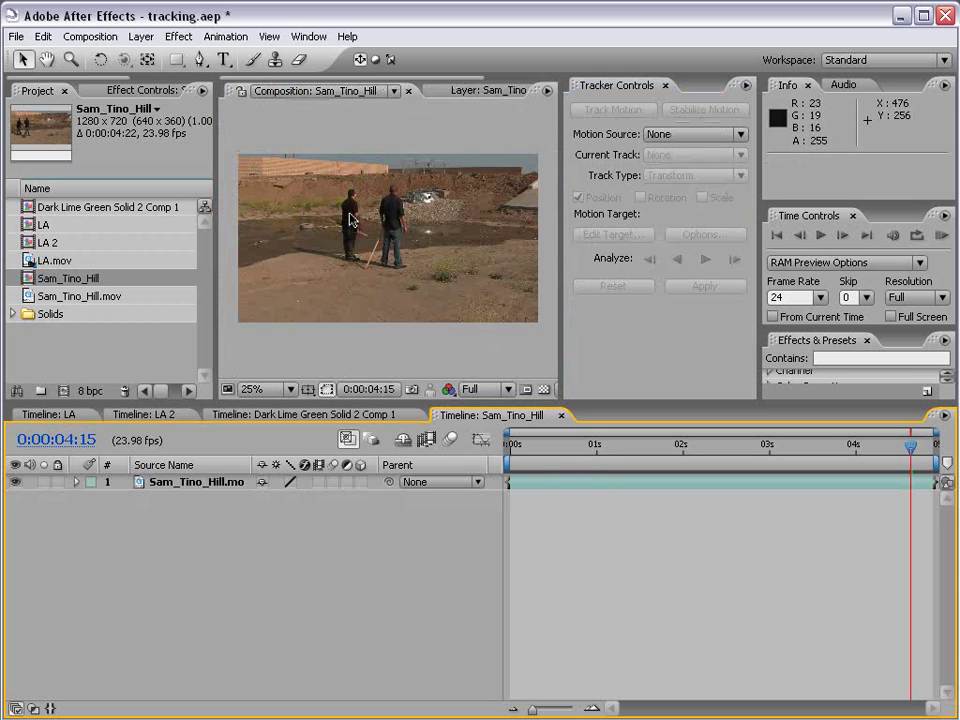
Step: Add Null 1 and set it as the tracker's motion target
{"action": "left_click", "coordinate": [141, 36]}
{"action": "left_click", "coordinate": [152, 57]}
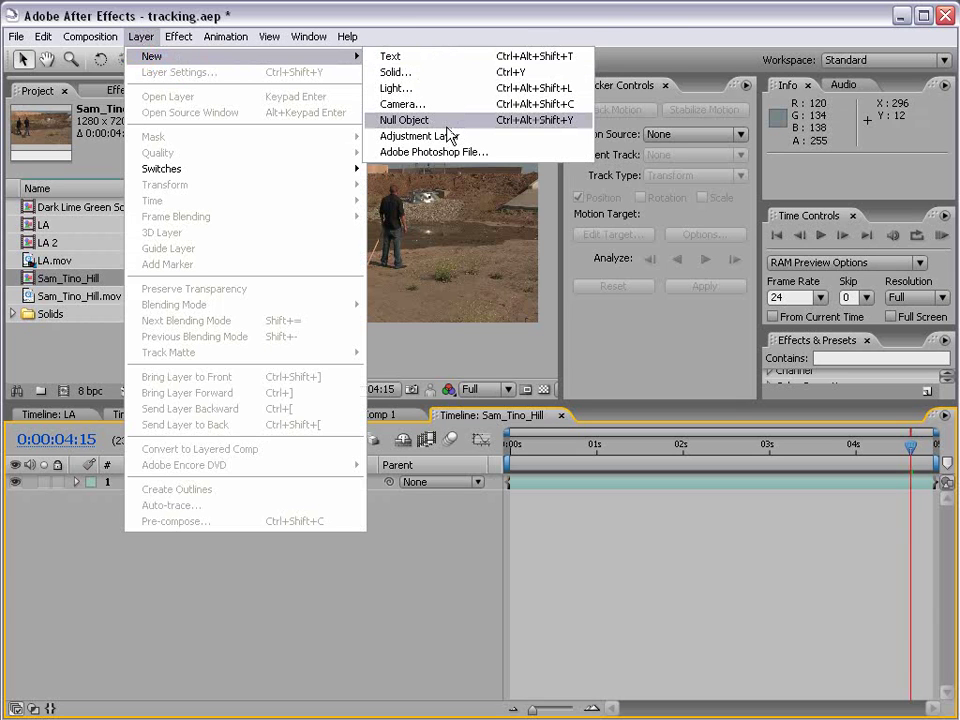
{"action": "left_click", "coordinate": [478, 128]}
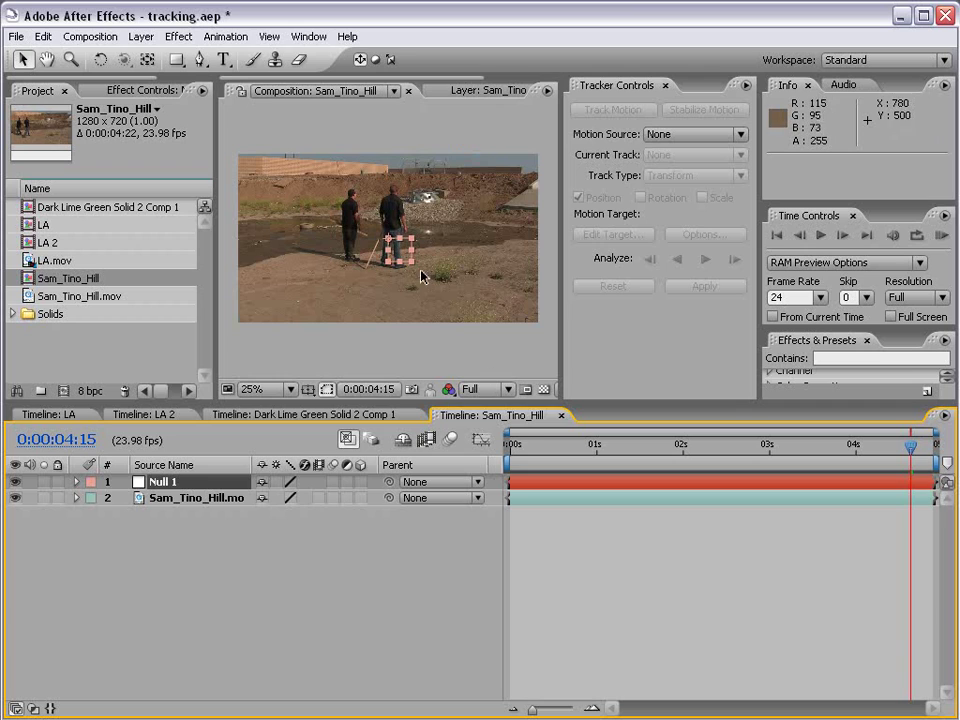
{"action": "scroll", "coordinate": [422, 274], "scroll_direction": "up", "scroll_amount": 1}
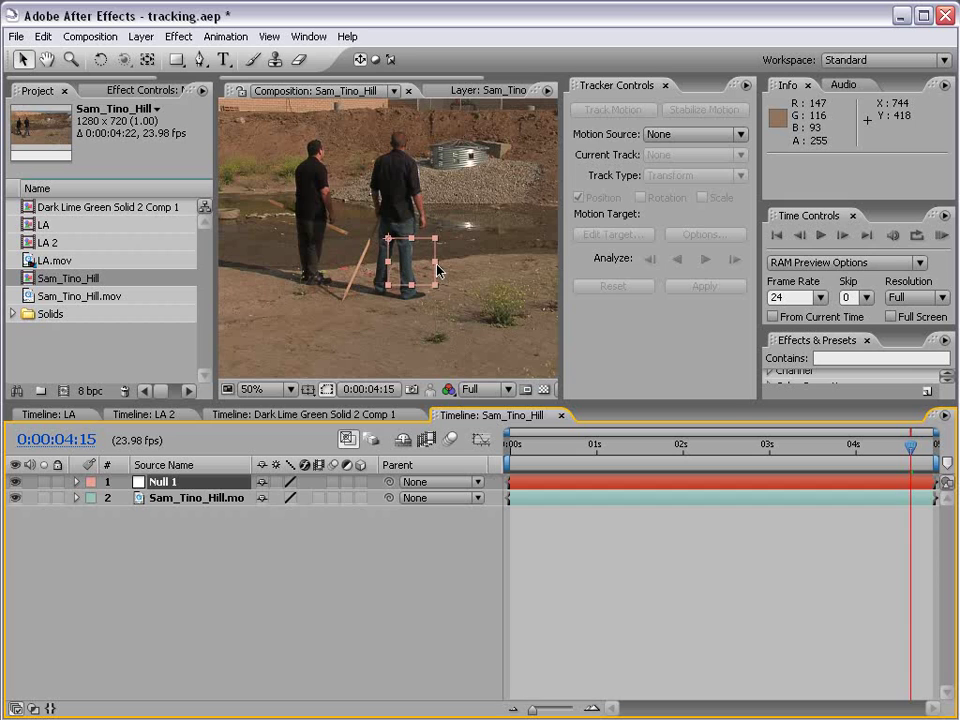
{"action": "left_click", "coordinate": [485, 90]}
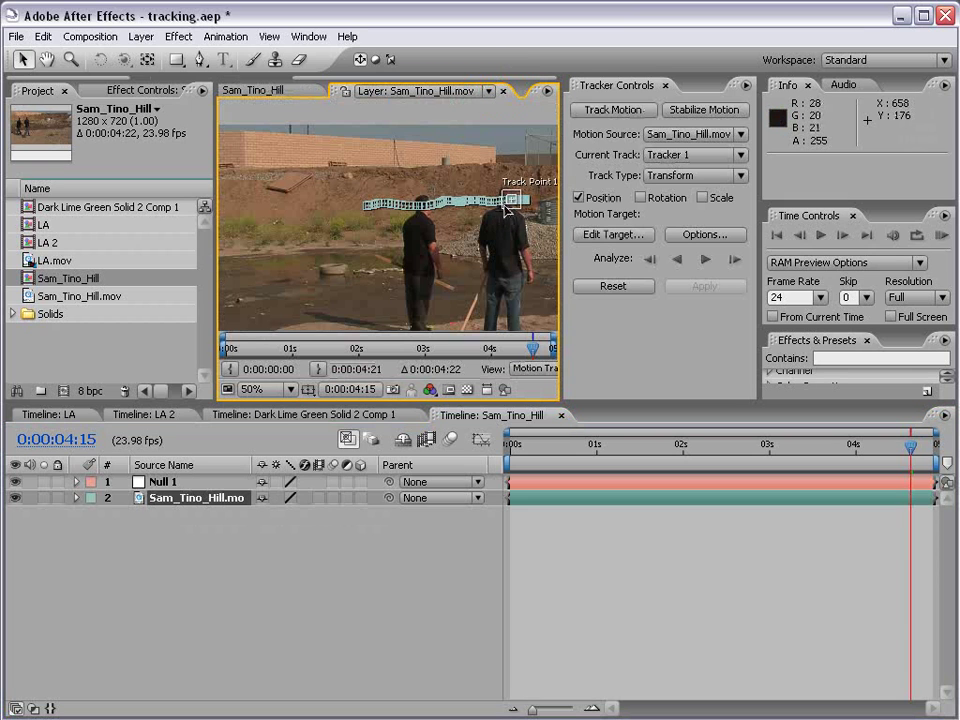
{"action": "left_click", "coordinate": [620, 240]}
{"action": "left_click", "coordinate": [369, 409]}
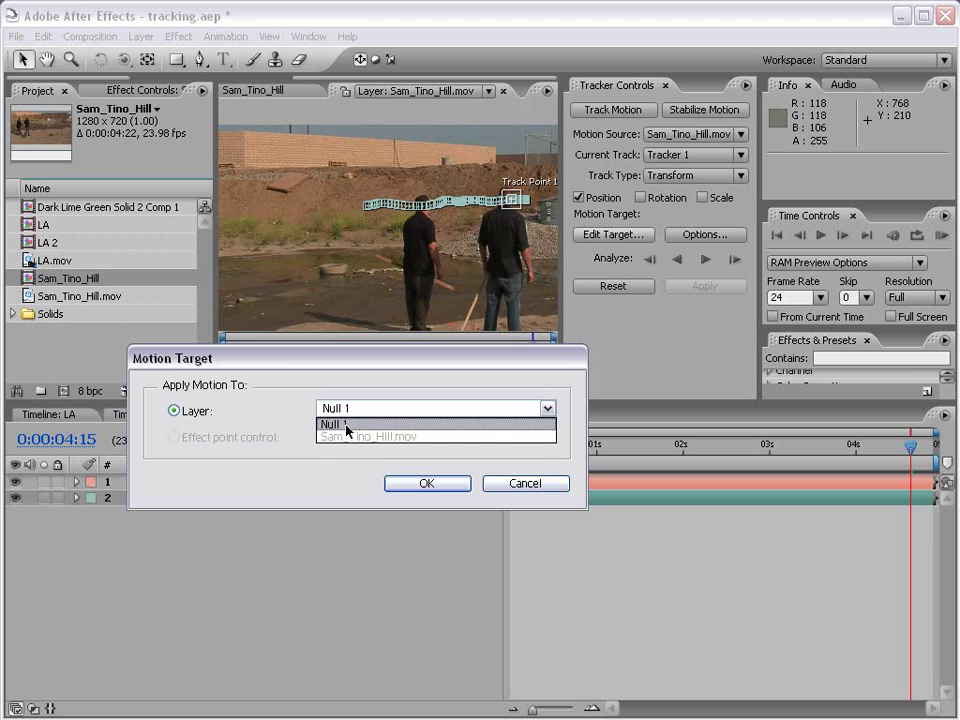
{"action": "left_click", "coordinate": [347, 426]}
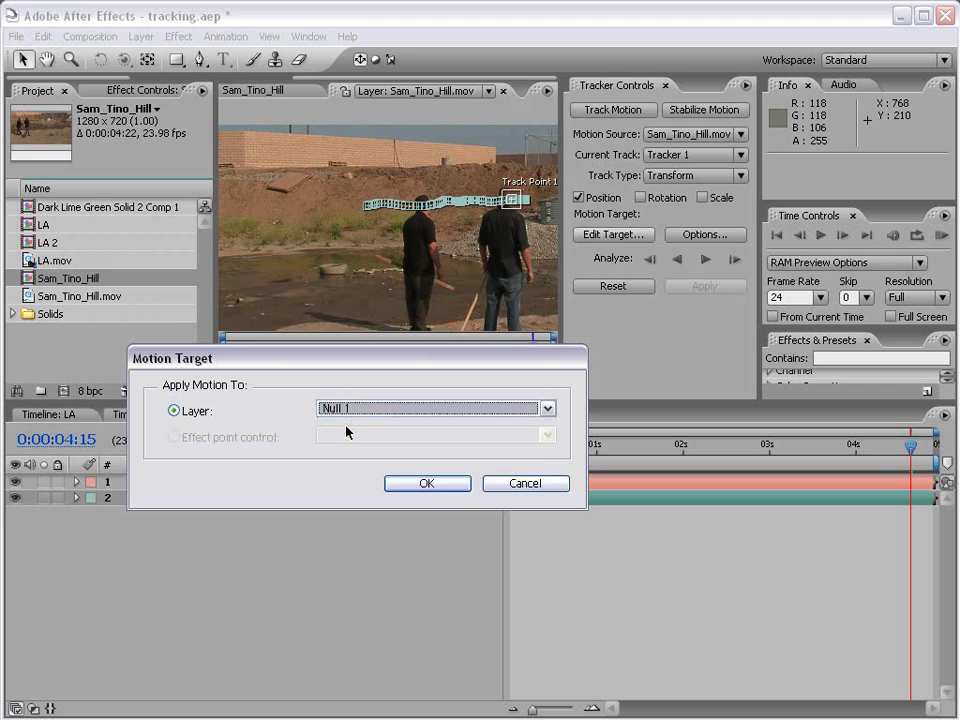
{"action": "left_click", "coordinate": [424, 485]}
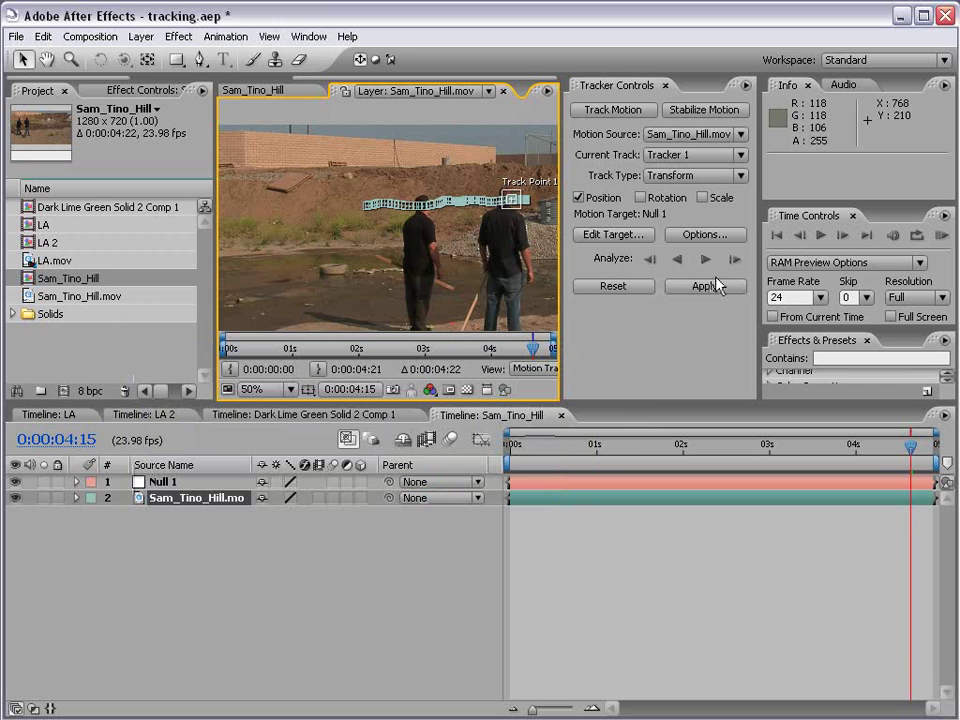
Step: Apply the head track to Null 1 in X and Y, then scrub to check it
{"action": "left_click", "coordinate": [703, 289]}
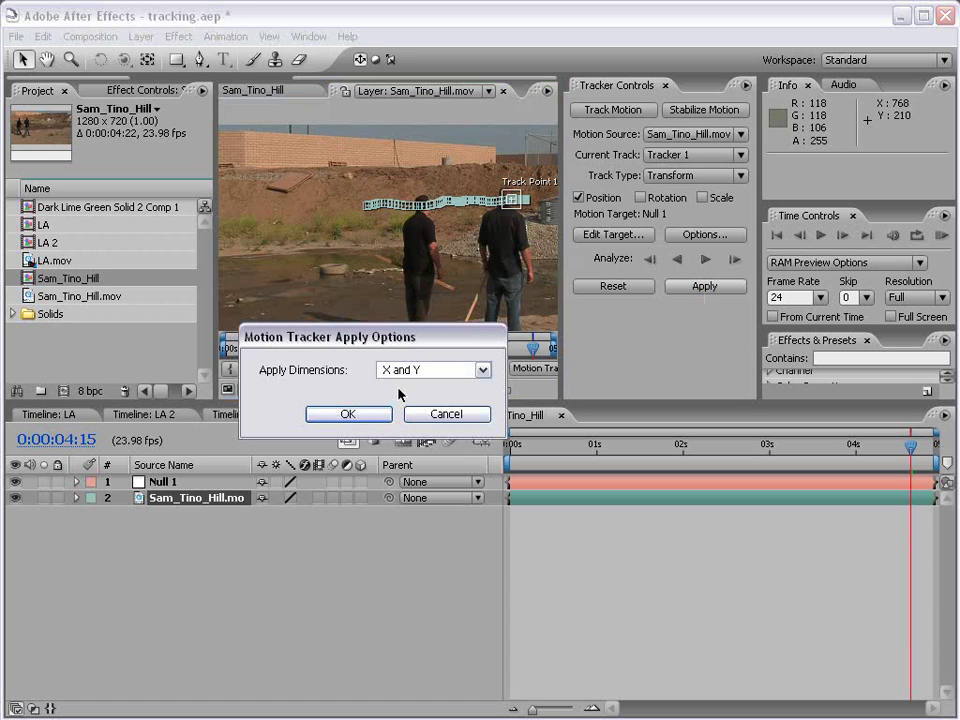
{"action": "left_click", "coordinate": [340, 420]}
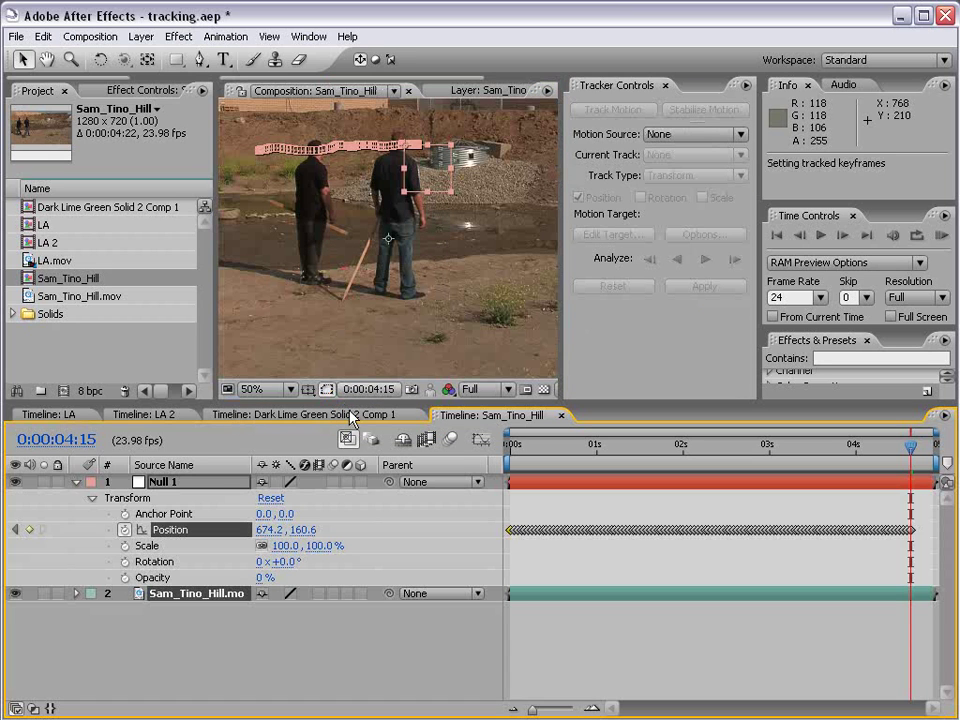
{"action": "scroll", "coordinate": [309, 203], "scroll_direction": "down", "scroll_amount": 1}
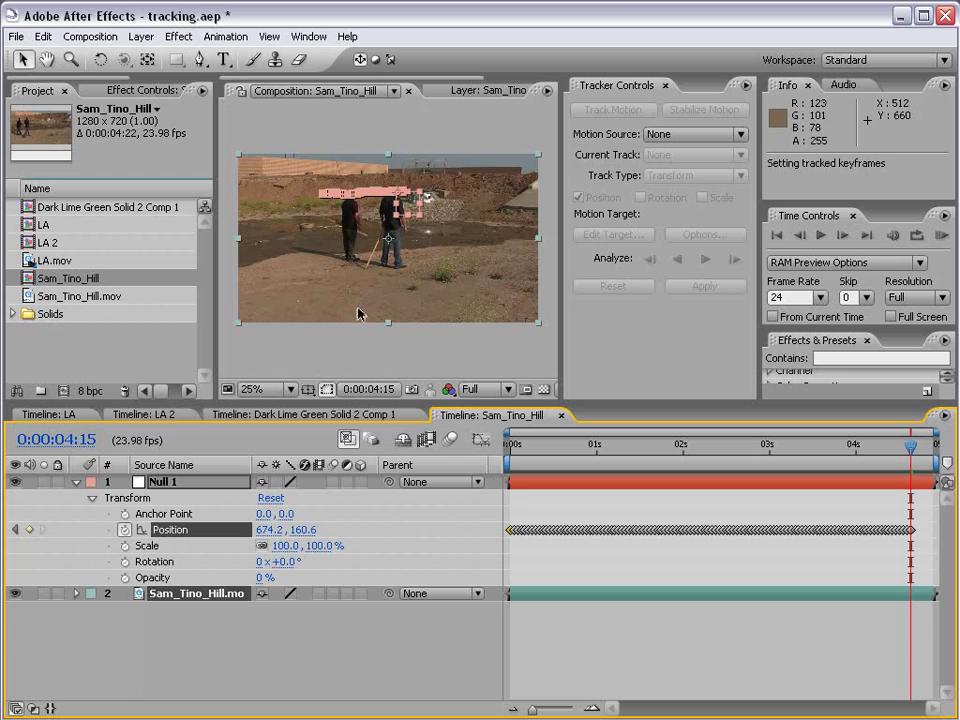
{"action": "left_click", "coordinate": [261, 444]}
{"action": "scroll", "coordinate": [267, 188], "scroll_direction": "up", "scroll_amount": 1}
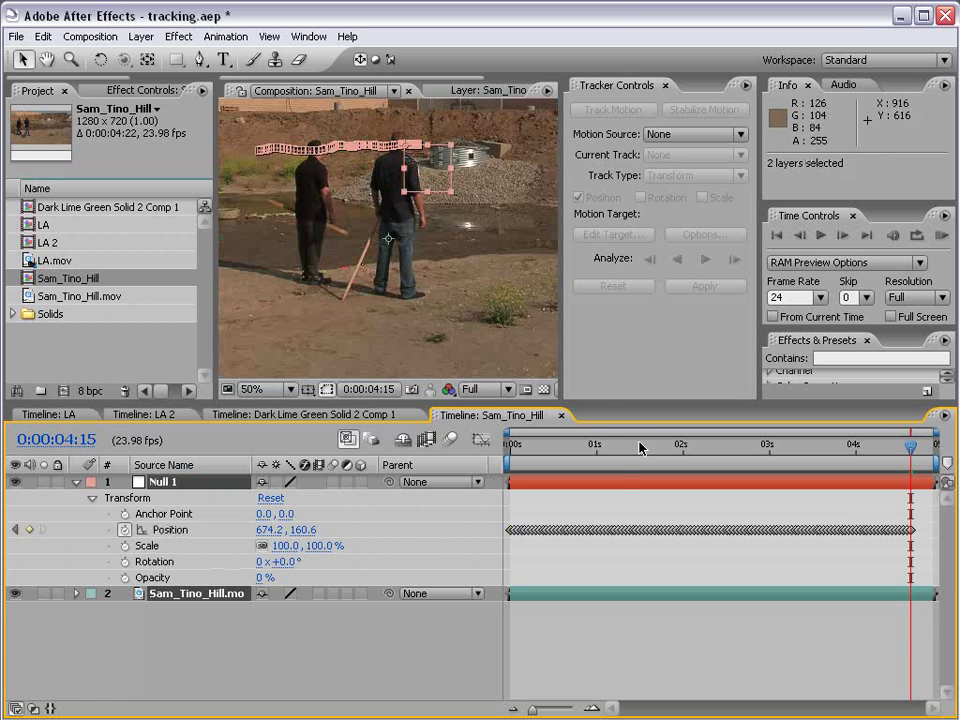
{"action": "left_click", "coordinate": [591, 503]}
{"action": "mouse_move", "coordinate": [522, 444]}
{"action": "left_mouse_down"}
{"action": "mouse_move", "coordinate": [778, 445]}
{"action": "mouse_move", "coordinate": [508, 445]}
{"action": "left_mouse_up"}
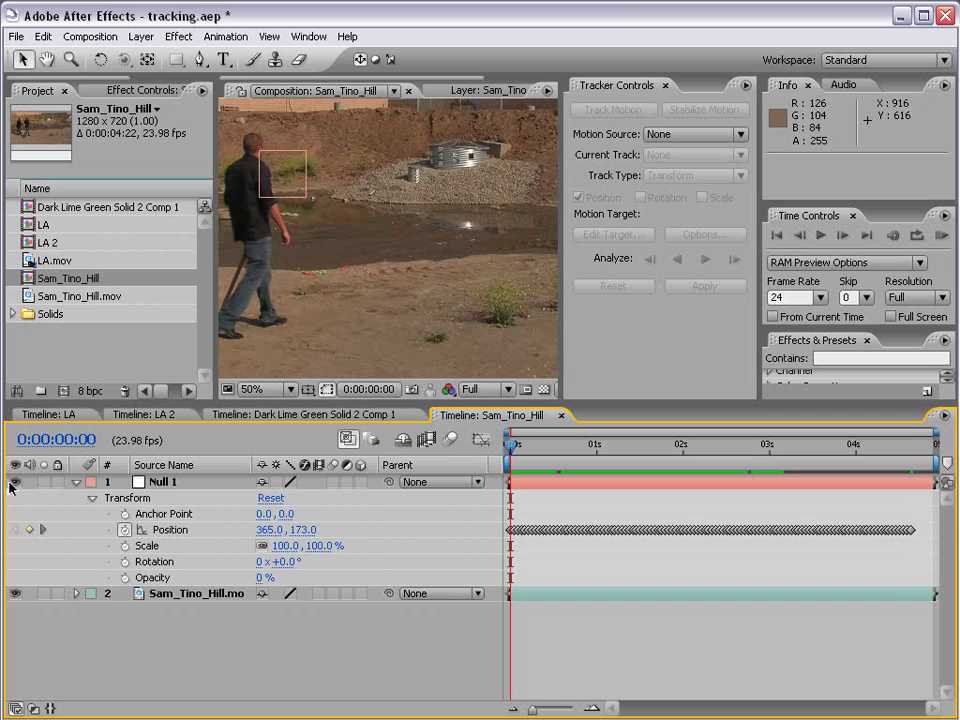
{"action": "left_click", "coordinate": [77, 483]}
{"action": "left_click_drag", "start_coordinate": [512, 447], "coordinate": [484, 477]}
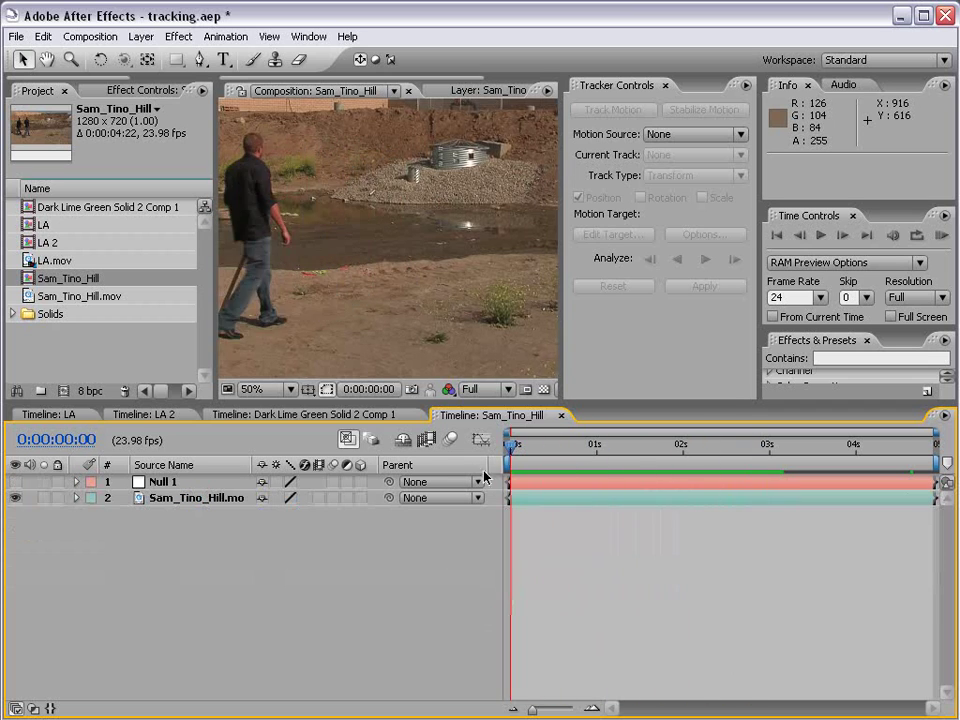
{"action": "scroll", "coordinate": [366, 206], "scroll_direction": "down", "scroll_amount": 2}
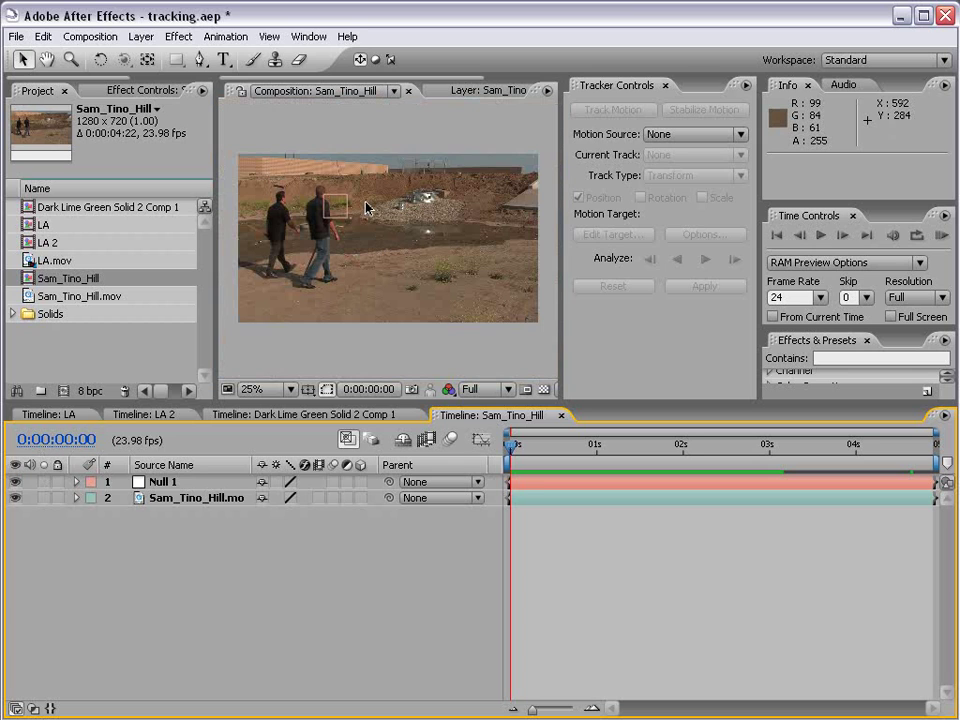
Step: Start a new solid layer with Ctrl+Y
{"action": "left_click", "coordinate": [140, 36]}
{"action": "mouse_move", "coordinate": [302, 57]}
{"action": "left_click", "coordinate": [404, 120]}
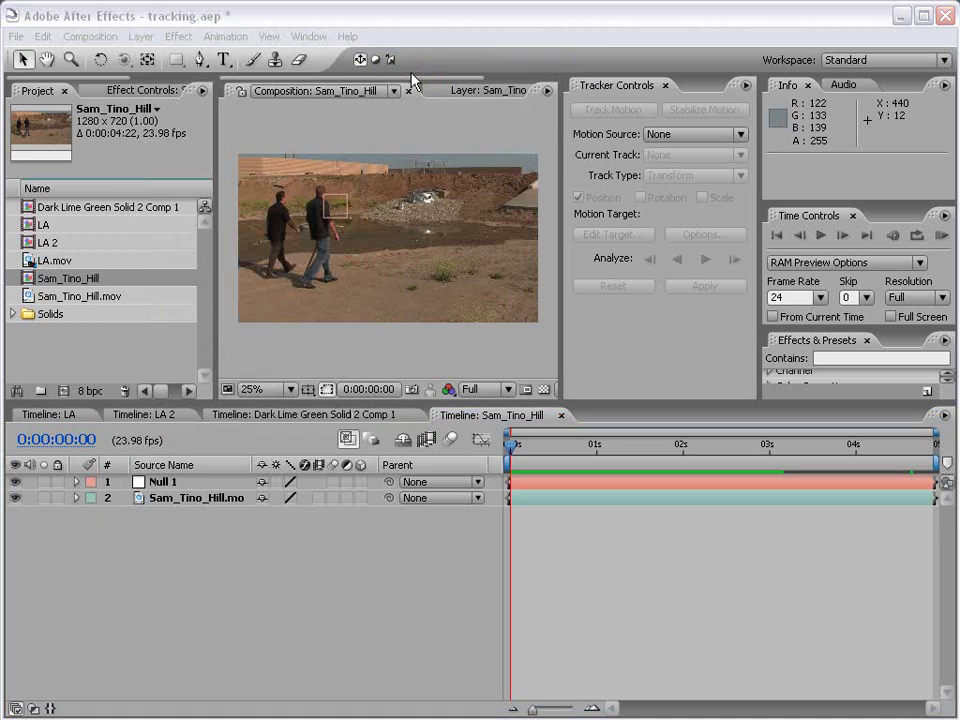
{"action": "key", "text": "ctrl+y"}
Step: Create White Solid 1 in pure white at comp size
{"action": "left_click", "coordinate": [479, 589]}
{"action": "left_click_drag", "start_coordinate": [369, 467], "coordinate": [256, 376]}
{"action": "left_click", "coordinate": [684, 369]}
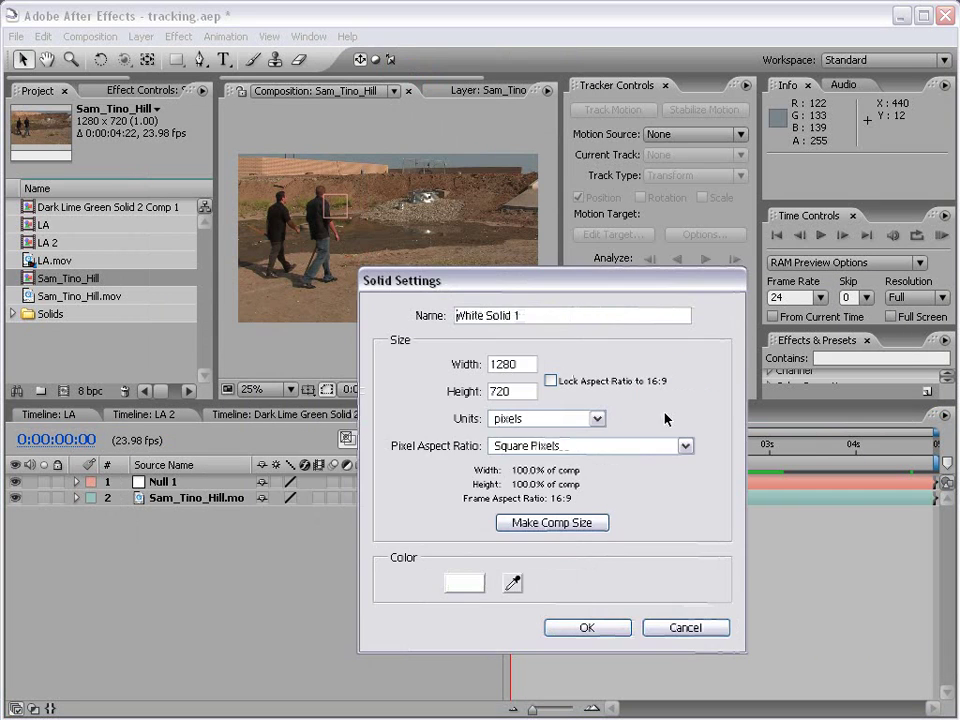
{"action": "left_click", "coordinate": [565, 523]}
{"action": "left_click", "coordinate": [586, 627]}
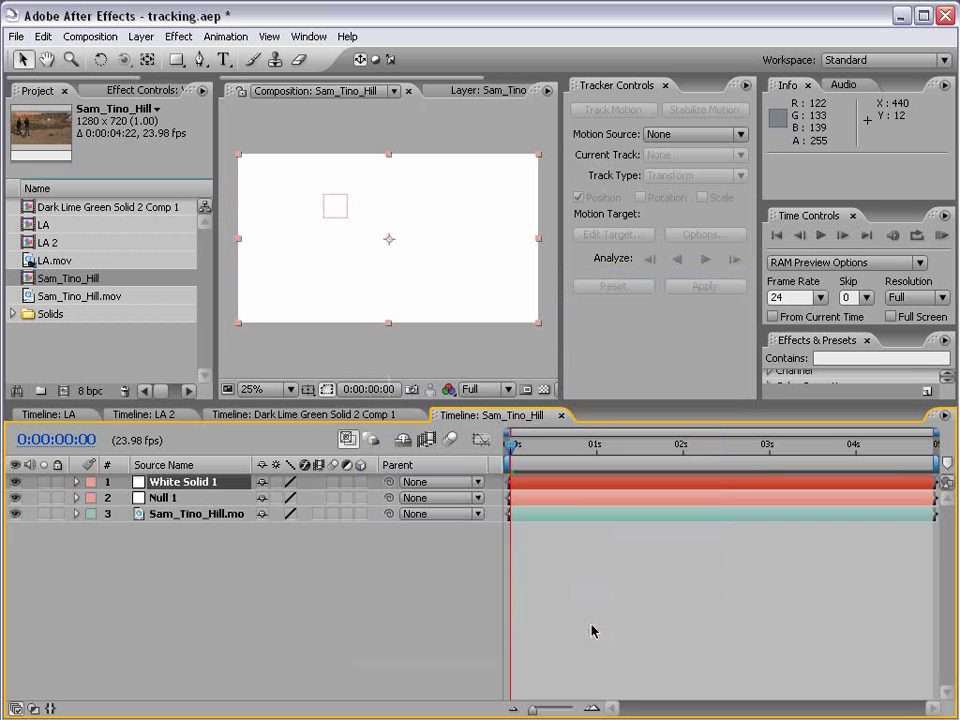
Step: Draw a closed speech-bubble mask on the solid with the Pen tool at 50% zoom
{"action": "left_click", "coordinate": [199, 60]}
{"action": "key", "text": "period"}
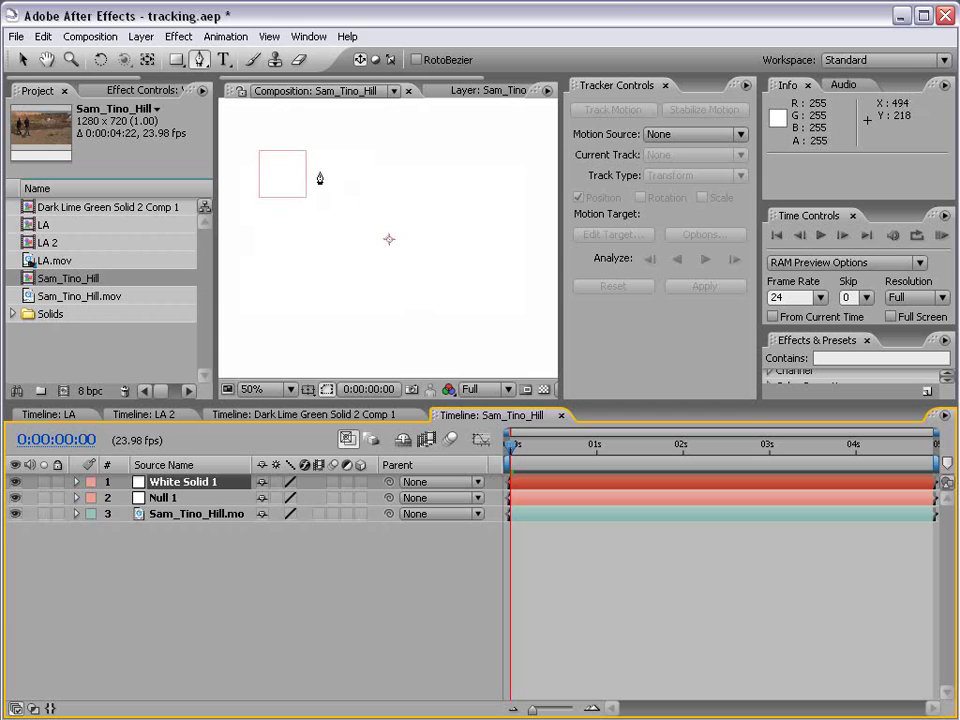
{"action": "left_click", "coordinate": [360, 204]}
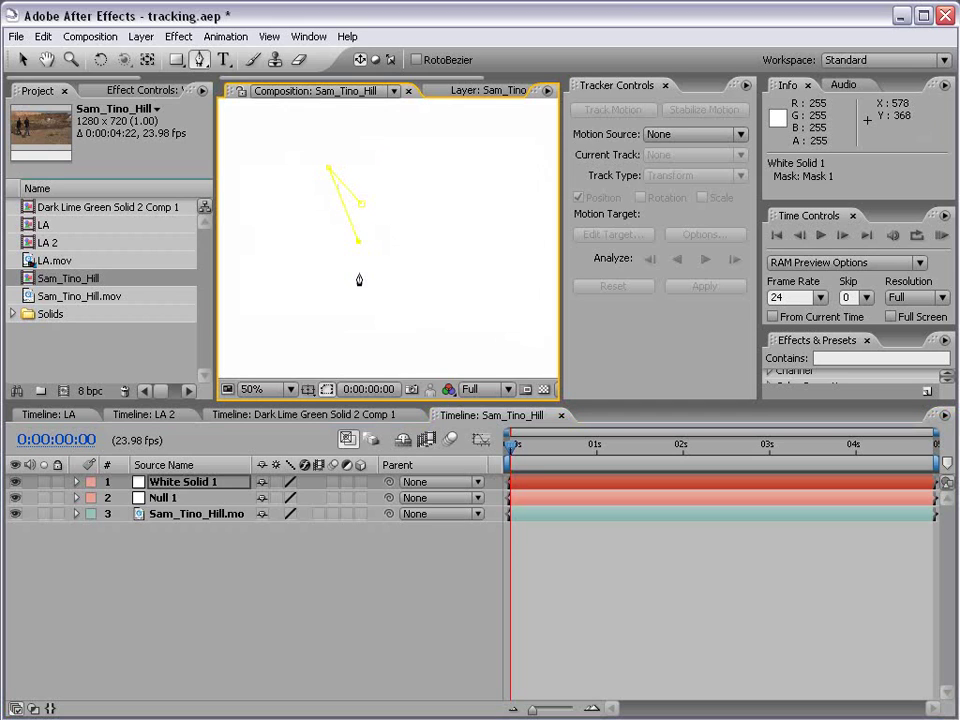
{"action": "left_click", "coordinate": [474, 281]}
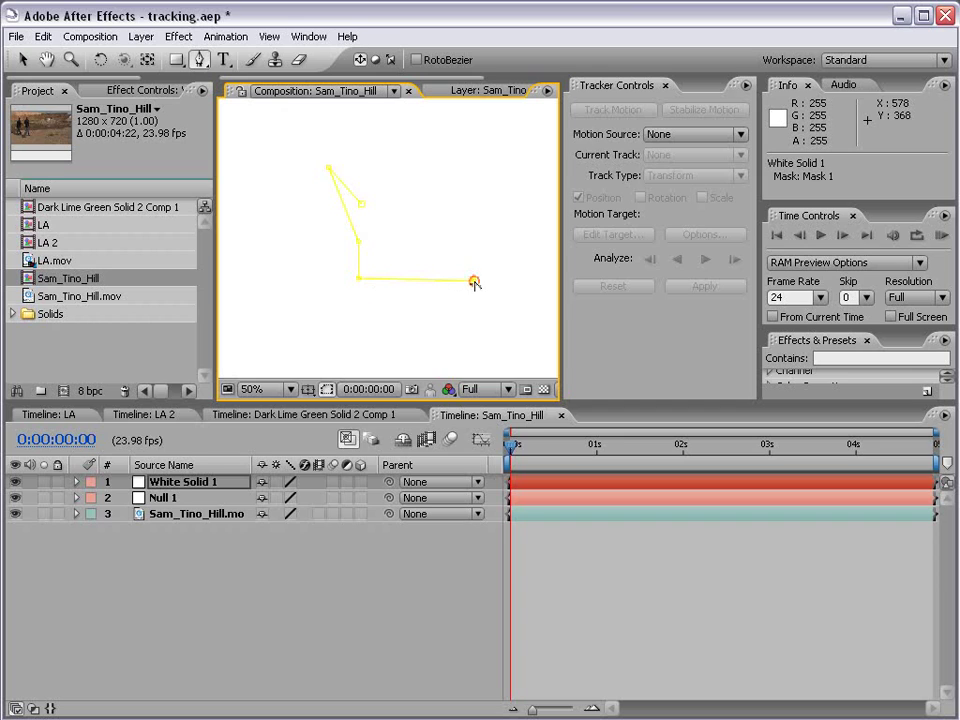
{"action": "left_click", "coordinate": [469, 180]}
{"action": "left_click", "coordinate": [361, 205]}
Step: Select the bubble mask and nudge its bottom edge up and top edge down
{"action": "key", "text": "v"}
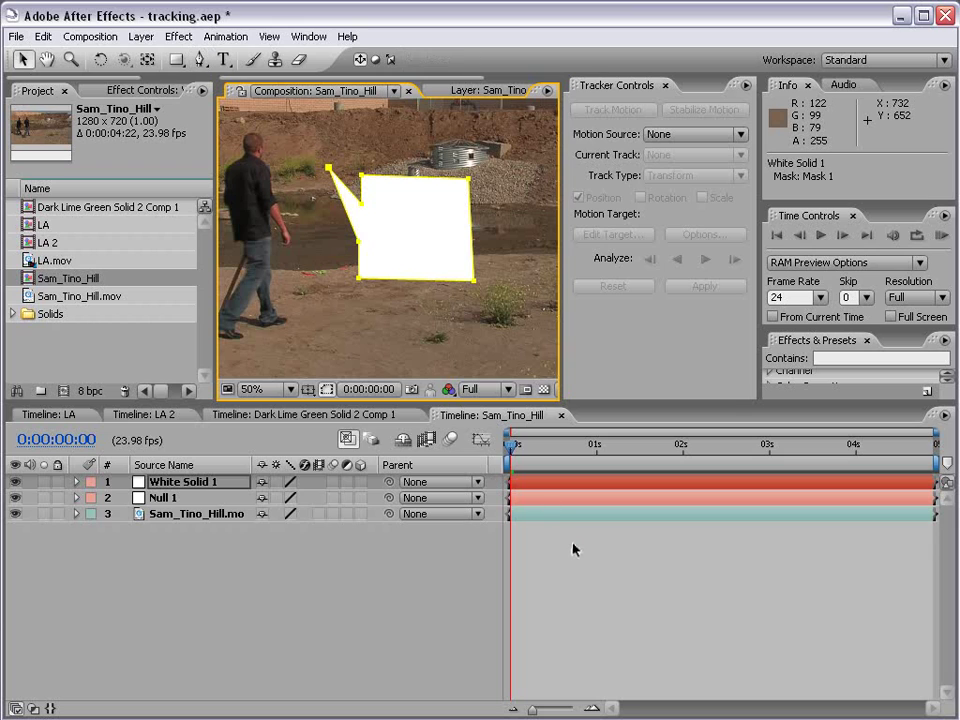
{"action": "left_click", "coordinate": [573, 549]}
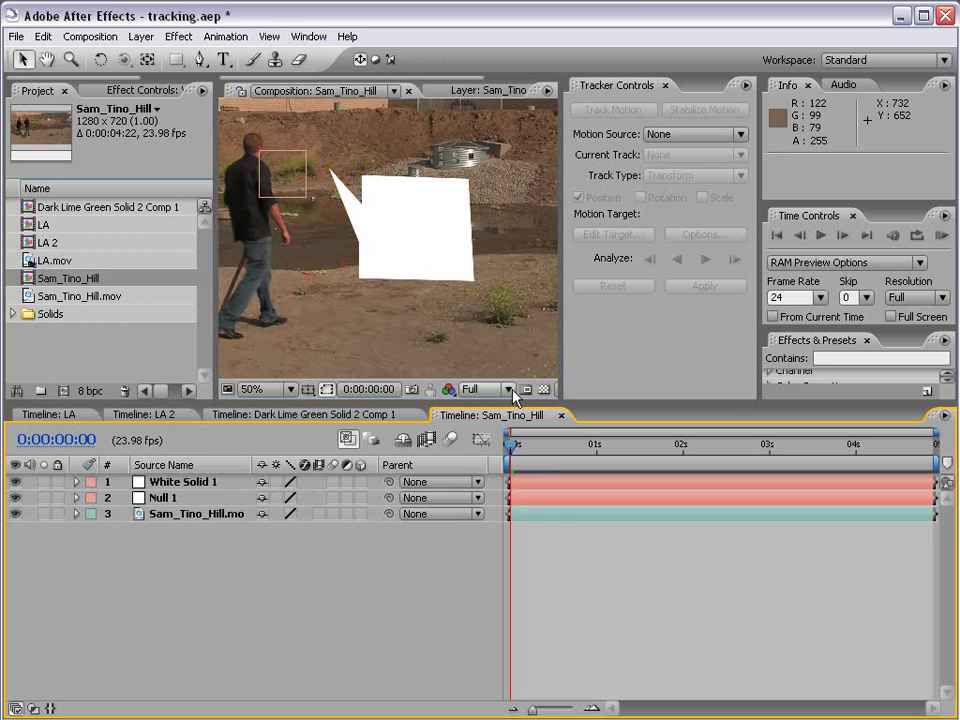
{"action": "left_click", "coordinate": [472, 186]}
{"action": "left_click", "coordinate": [473, 181]}
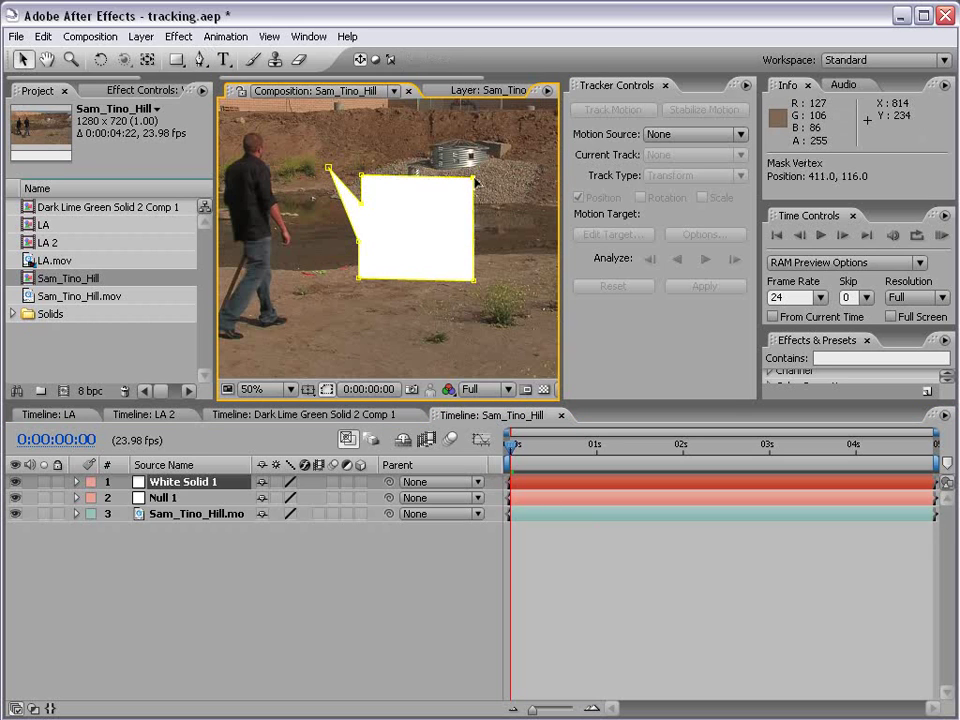
{"action": "left_click", "coordinate": [542, 568]}
{"action": "left_click", "coordinate": [358, 279]}
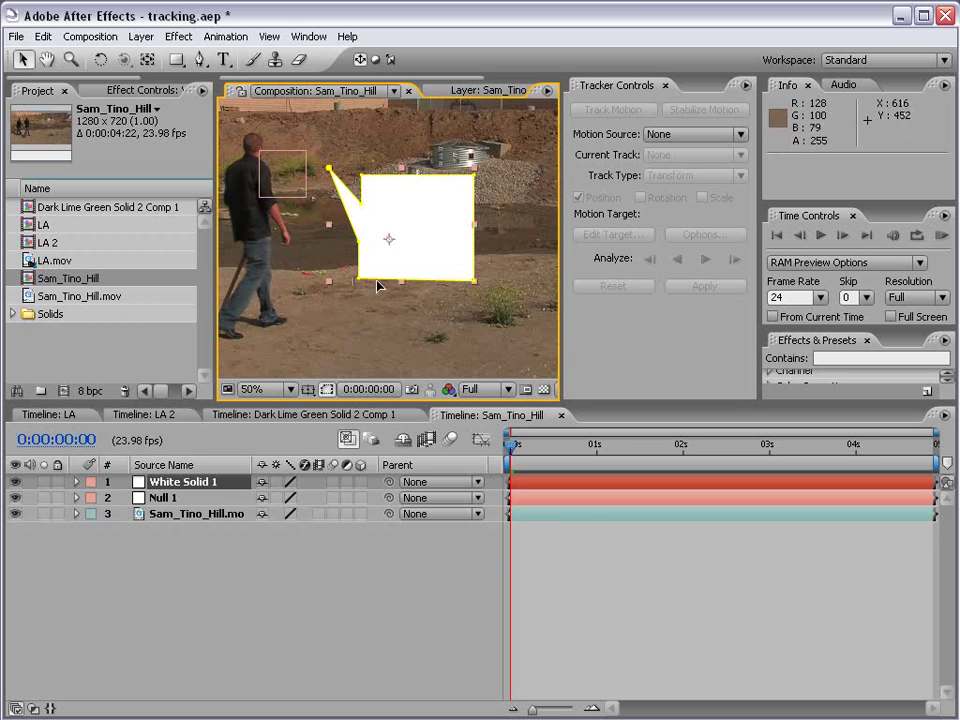
{"action": "left_click", "coordinate": [360, 282]}
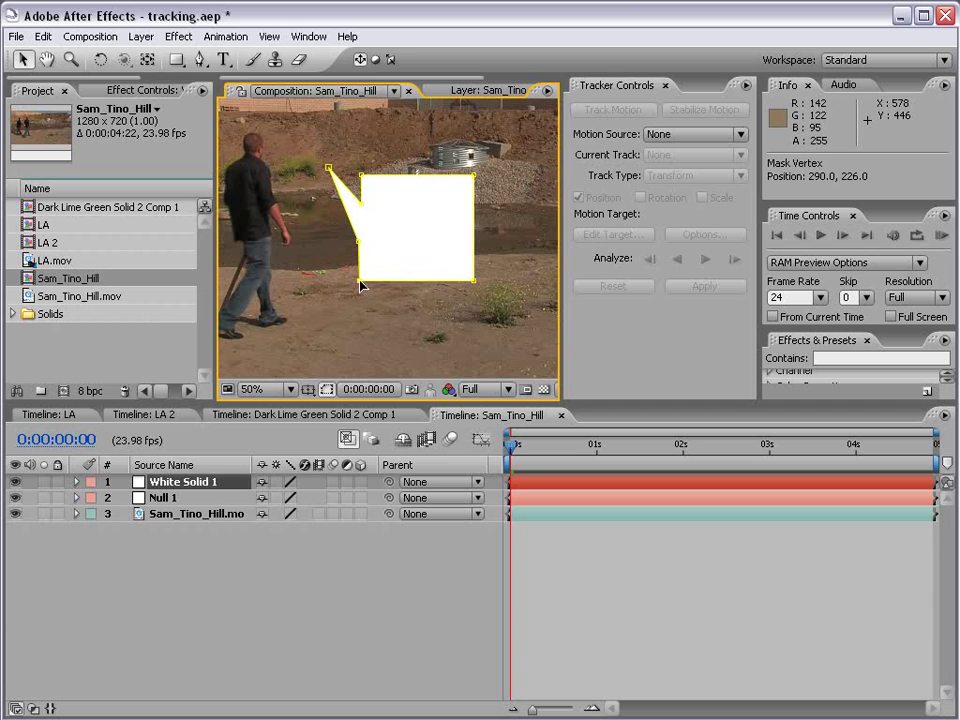
{"action": "left_click", "coordinate": [584, 562]}
{"action": "left_click", "coordinate": [358, 278]}
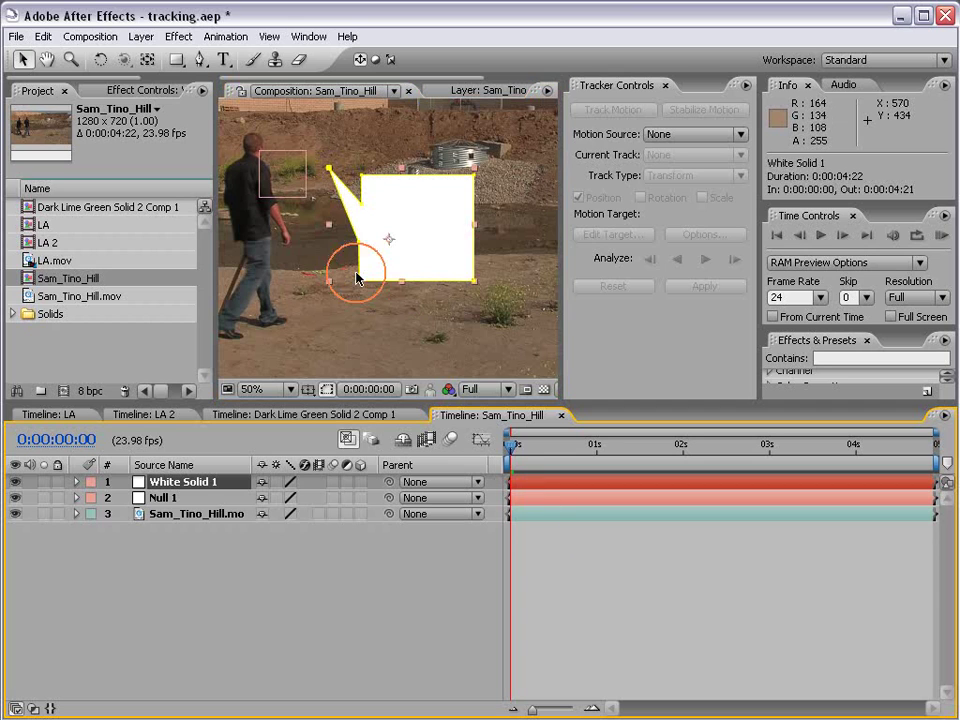
{"action": "left_click", "coordinate": [360, 281]}
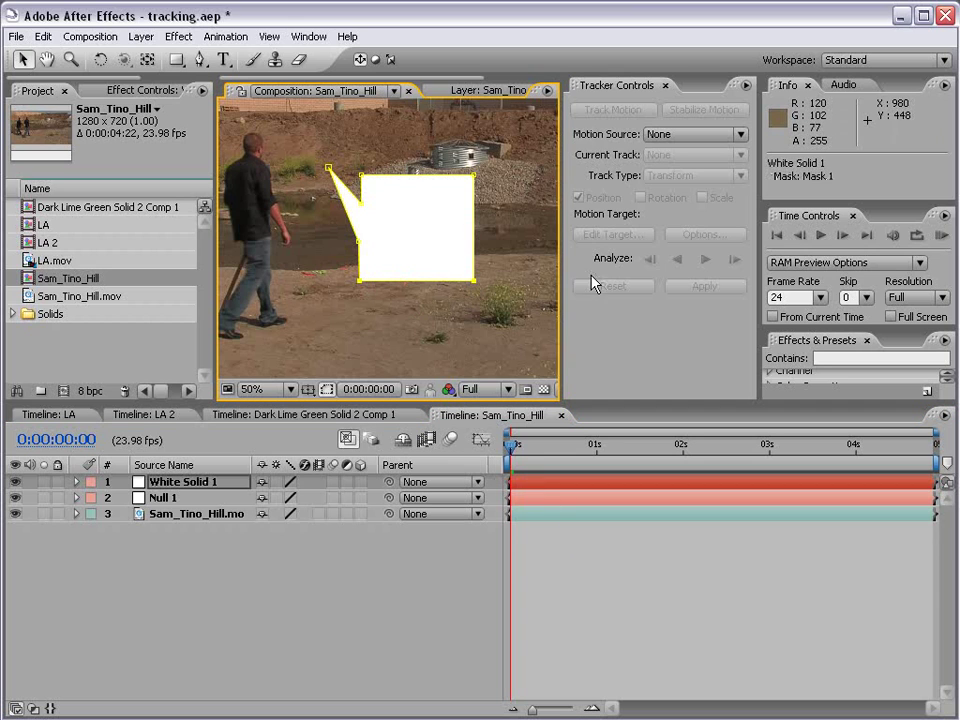
{"action": "key", "text": "shift+Up"}
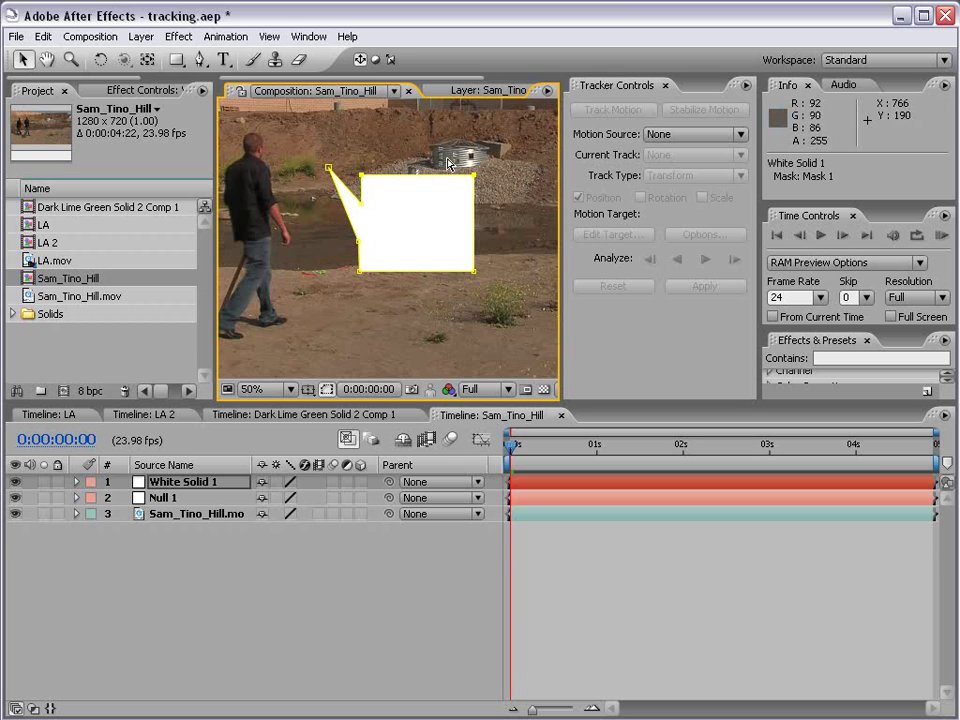
{"action": "key", "text": "shift+Down"}
Step: Move White Solid 1 left to Position 558.0, 352.0, toward the man's head
{"action": "left_click", "coordinate": [602, 568]}
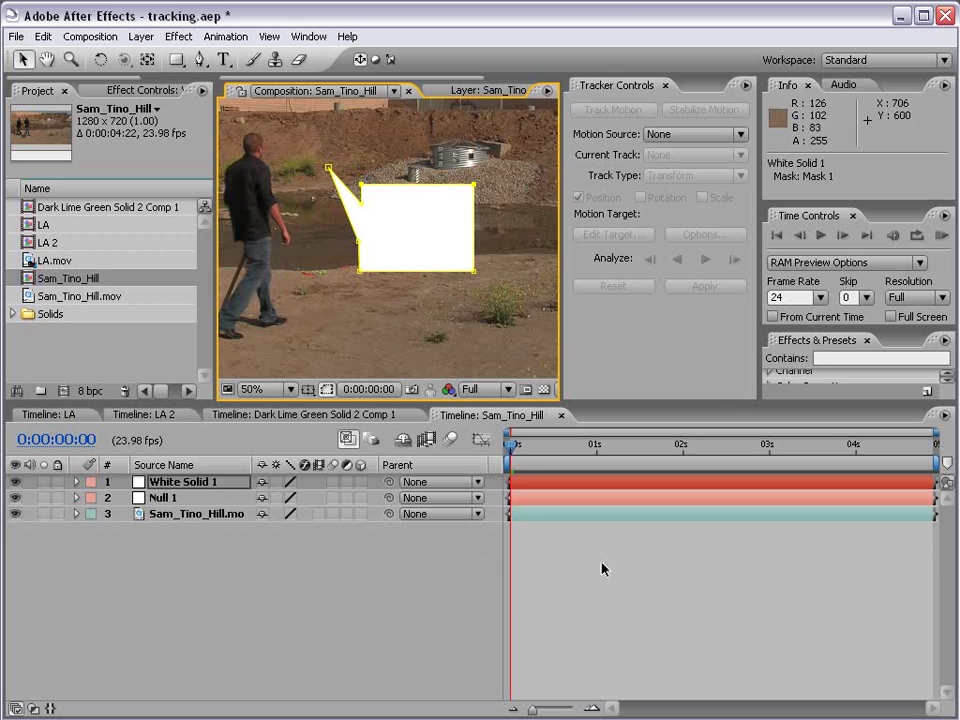
{"action": "left_click", "coordinate": [428, 220]}
{"action": "left_click", "coordinate": [587, 538]}
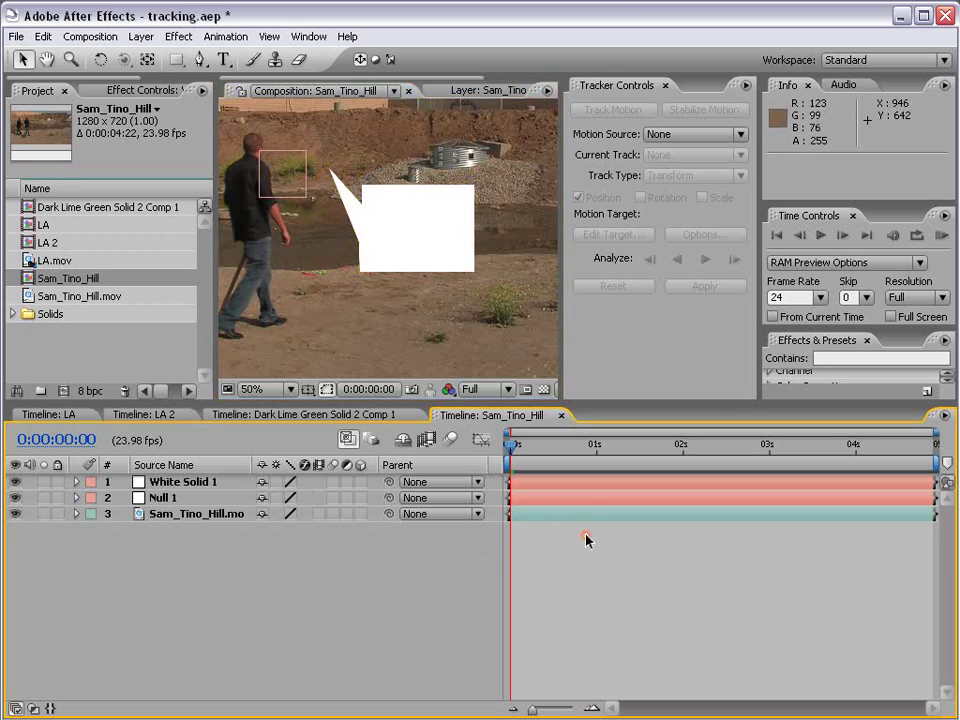
{"action": "left_click", "coordinate": [200, 482]}
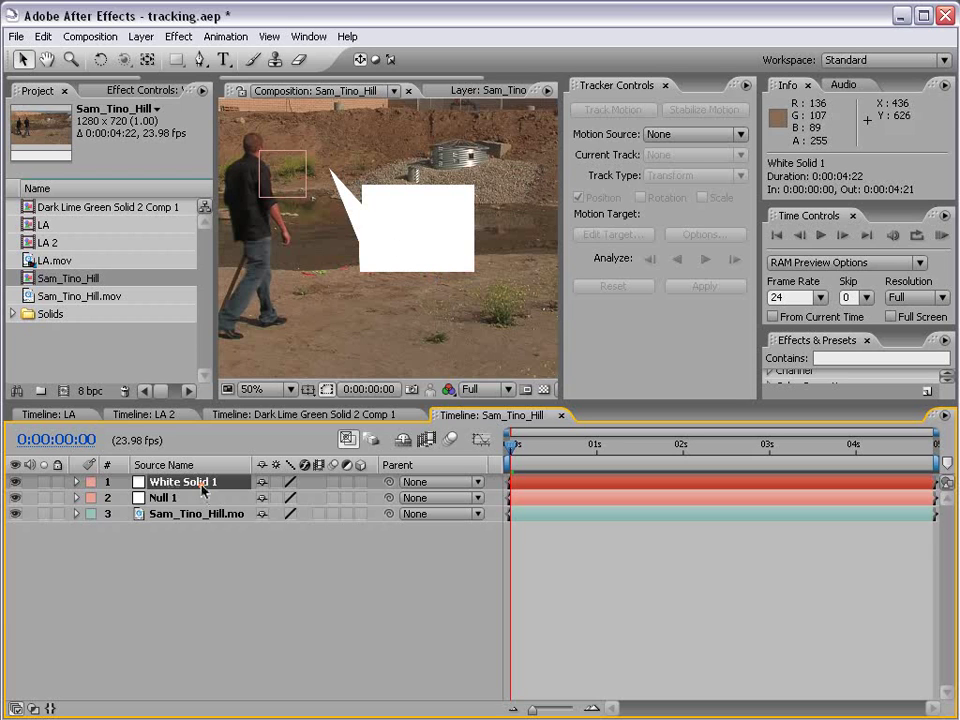
{"action": "left_click_drag", "start_coordinate": [418, 233], "coordinate": [392, 227]}
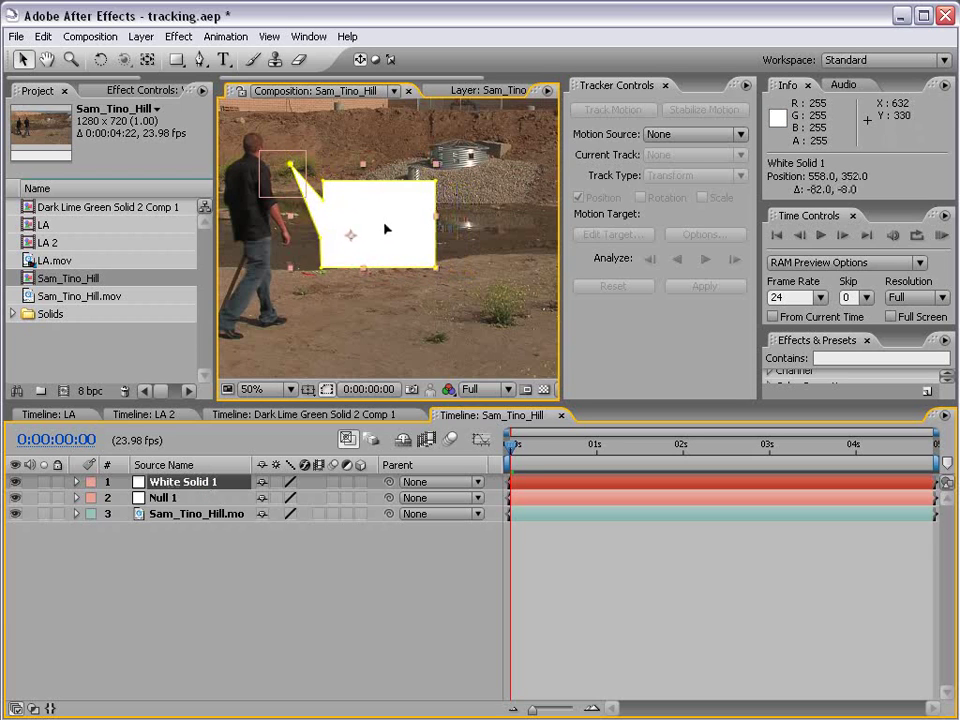
{"action": "left_click", "coordinate": [572, 594]}
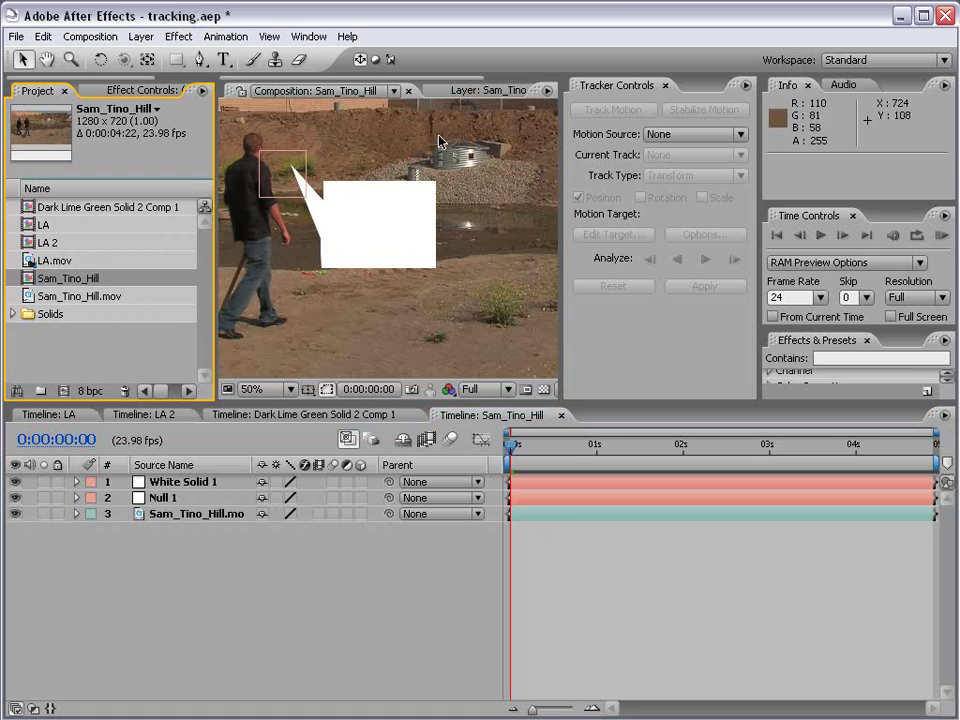
Step: Type 'I'M LOST' as a new text layer and move it to 622.0, 360.0 inside the bubble
{"action": "left_click", "coordinate": [223, 60]}
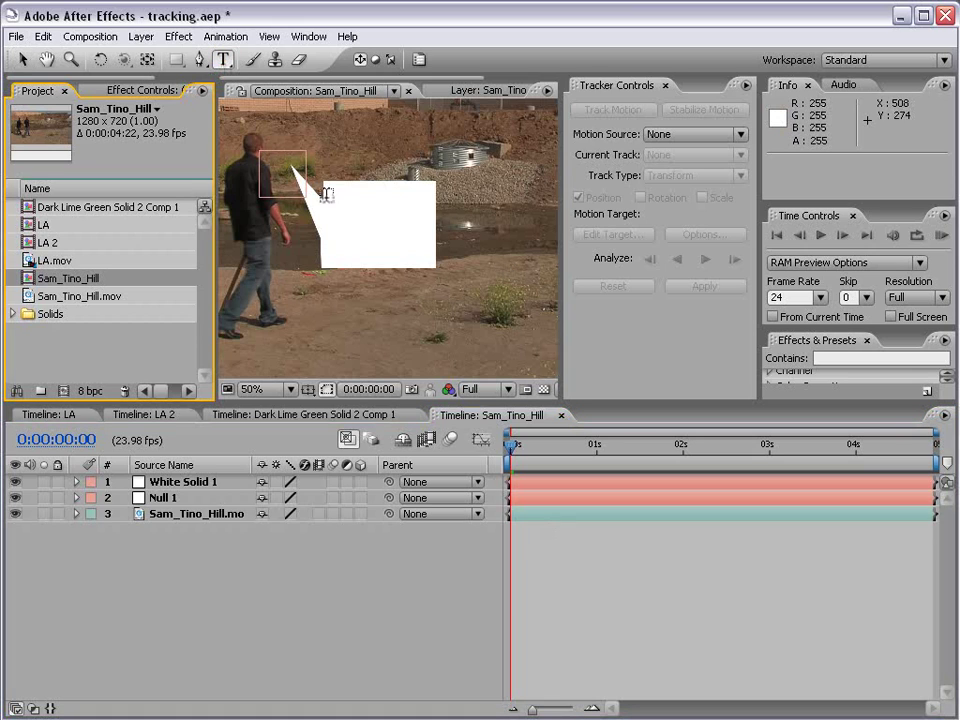
{"action": "left_click", "coordinate": [332, 200]}
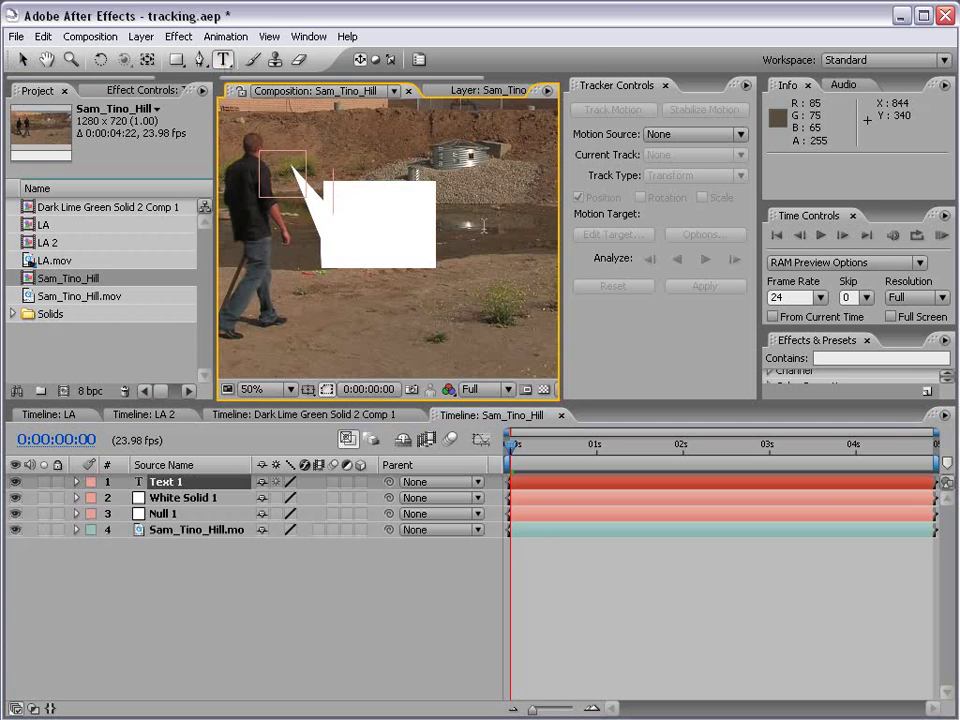
{"action": "type", "text": "I'M LOST"}
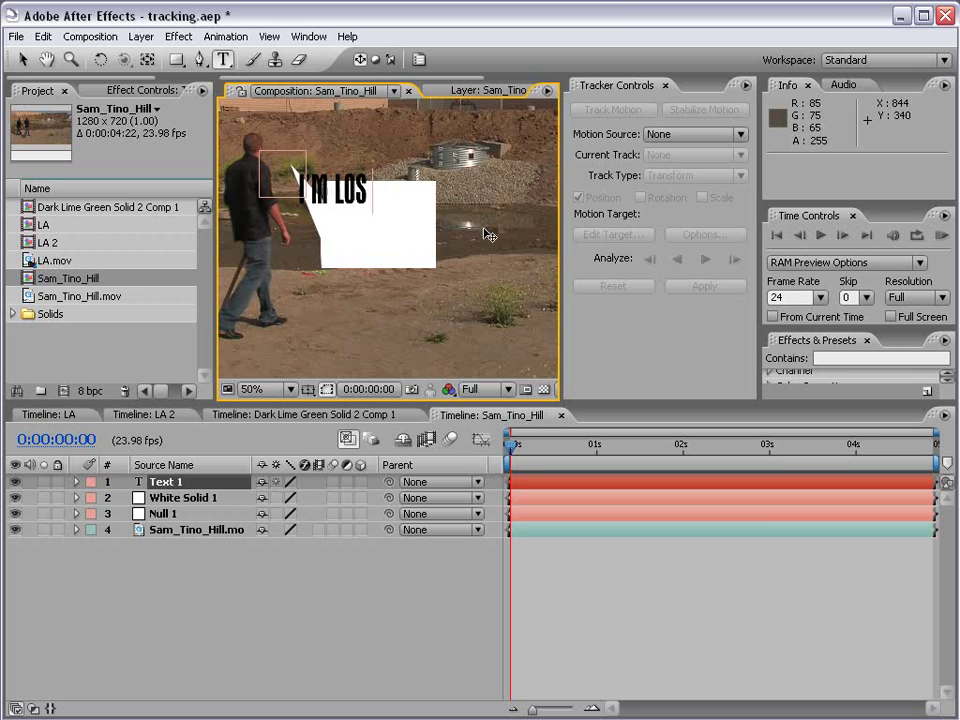
{"action": "key", "text": "KP_Enter"}
{"action": "key", "text": "v"}
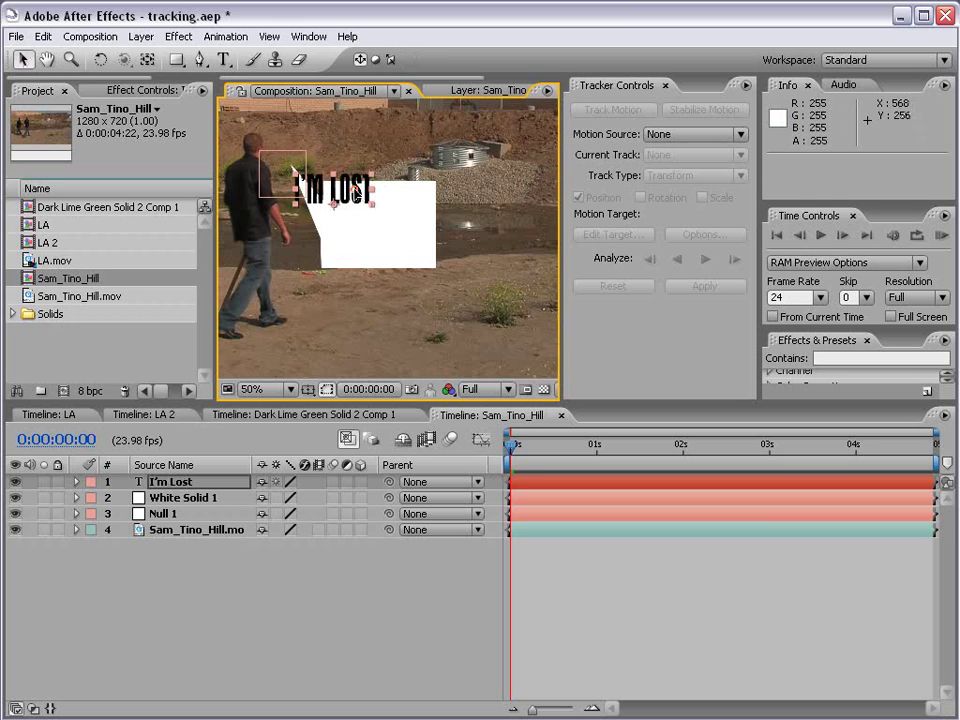
{"action": "left_click_drag", "start_coordinate": [347, 192], "coordinate": [401, 230]}
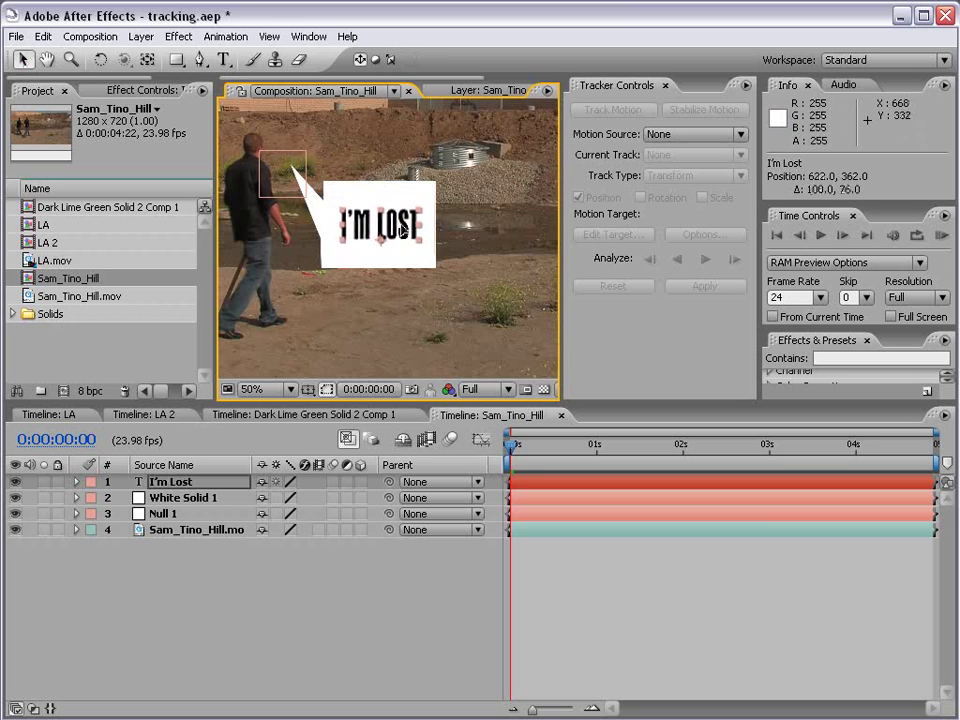
{"action": "left_click", "coordinate": [600, 587]}
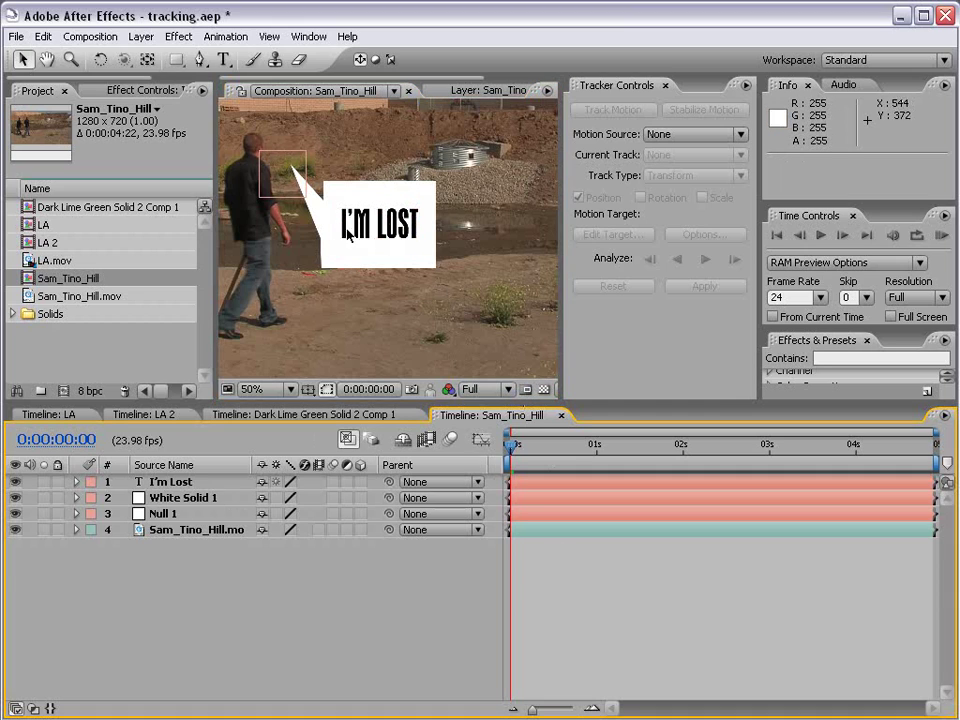
Step: Parent the I'm Lost text and White Solid 1 to Null 1, then maximize the comp view
{"action": "left_click", "coordinate": [175, 502]}
{"action": "left_click", "coordinate": [172, 483], "text": "ctrl"}
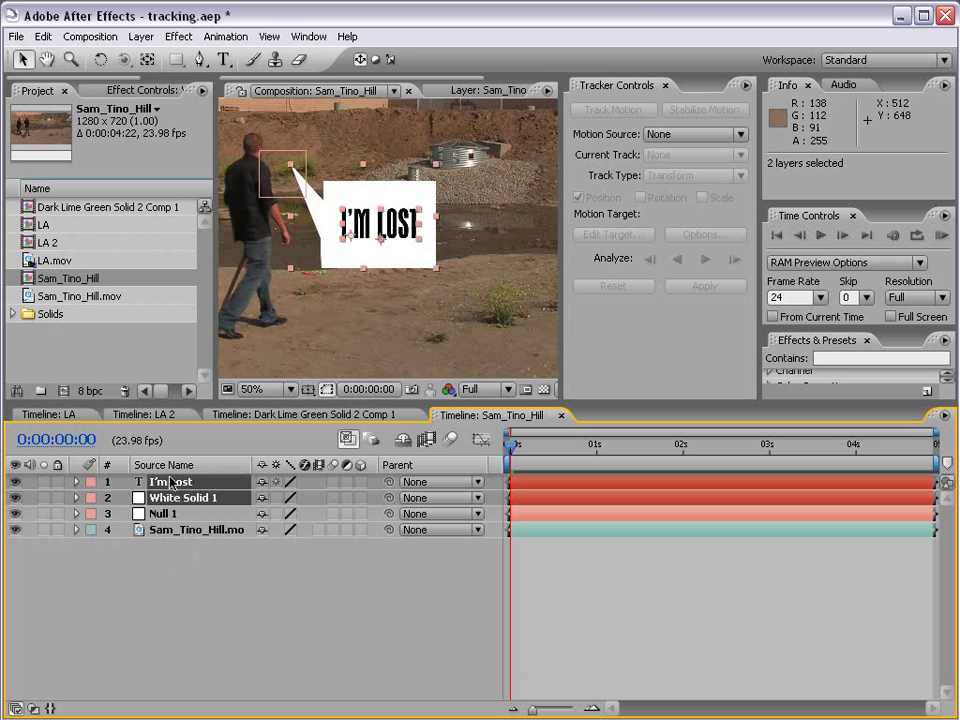
{"action": "left_click", "coordinate": [212, 497]}
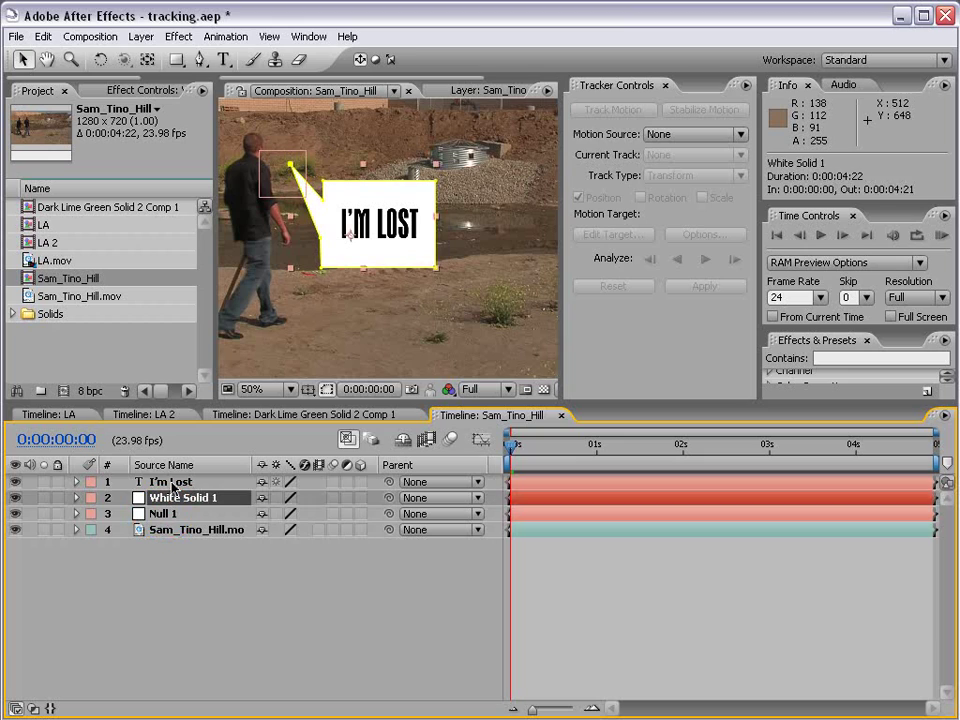
{"action": "left_click", "coordinate": [172, 486], "text": "ctrl"}
{"action": "left_click_drag", "start_coordinate": [390, 483], "coordinate": [180, 517]}
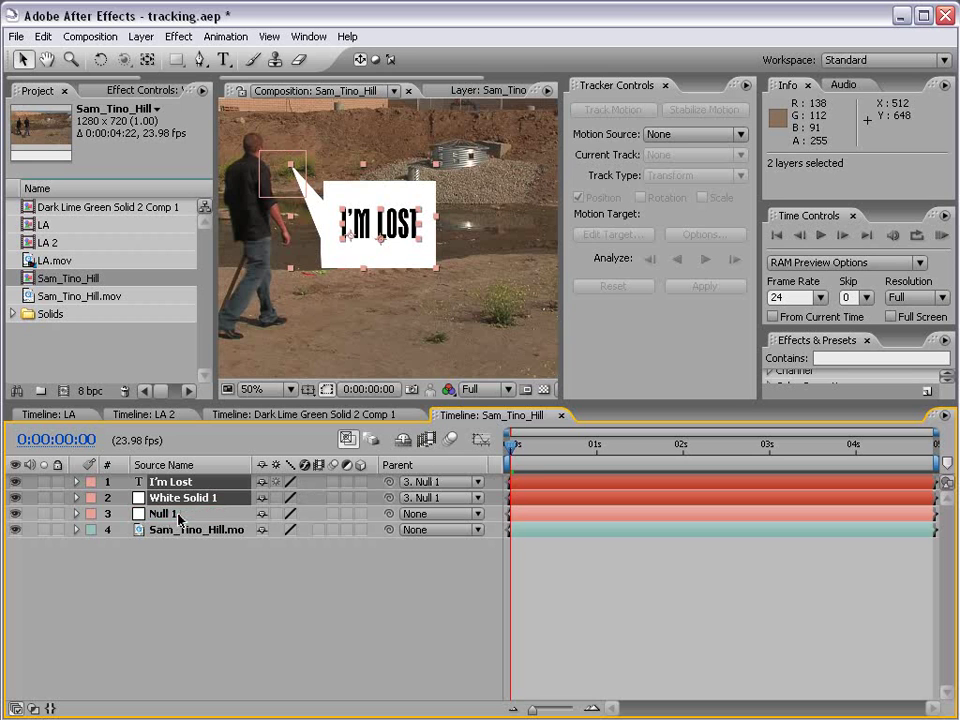
{"action": "scroll", "coordinate": [313, 285], "scroll_direction": "down", "scroll_amount": 1}
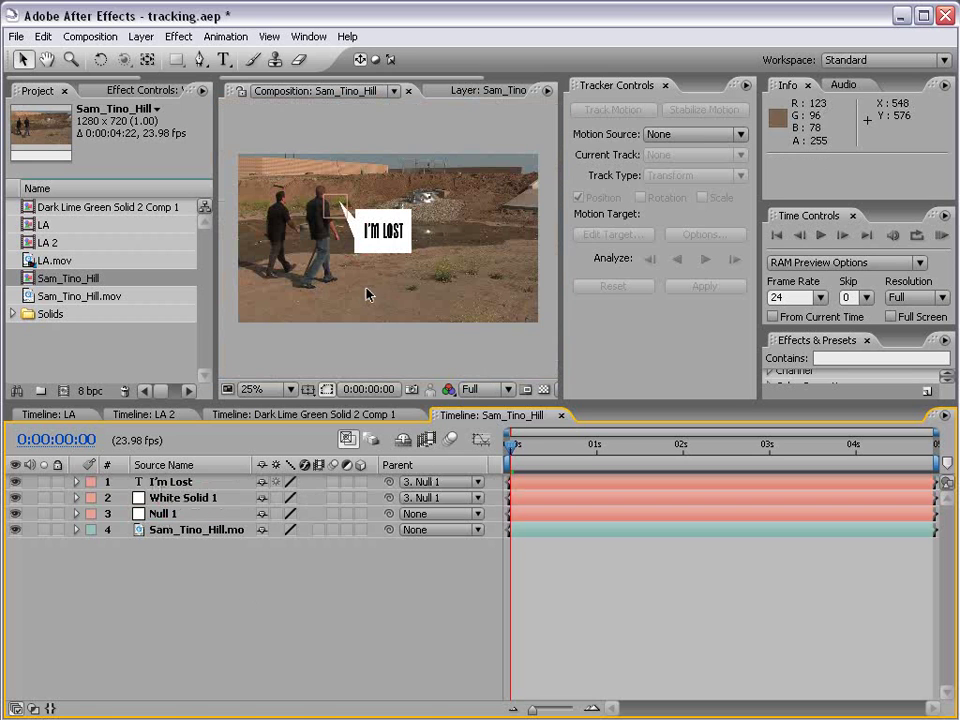
{"action": "key", "text": "grave"}
{"action": "scroll", "coordinate": [393, 312], "scroll_direction": "up", "scroll_amount": 1}
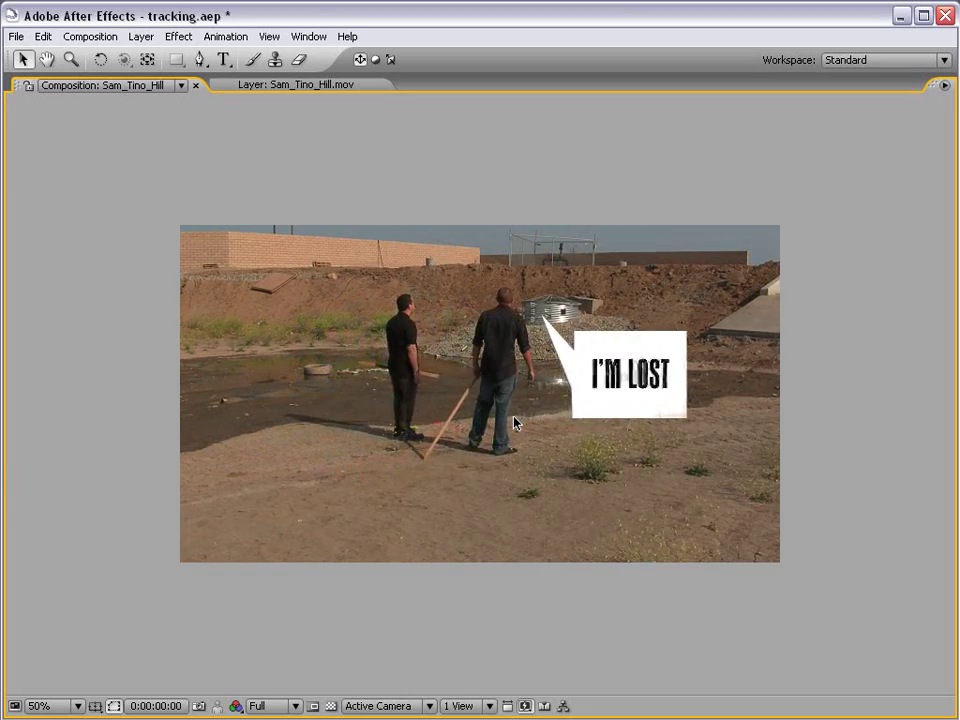
Step: Restore the viewer to normal size and hide the Null 1 layer
{"action": "key", "text": "grave"}
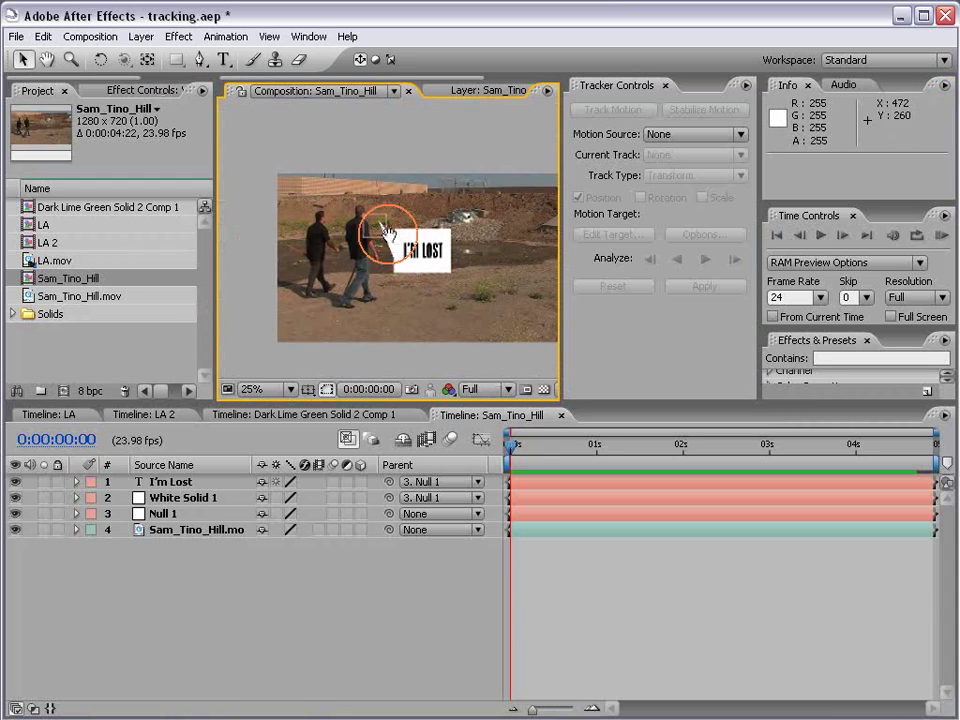
{"action": "left_click", "coordinate": [165, 514]}
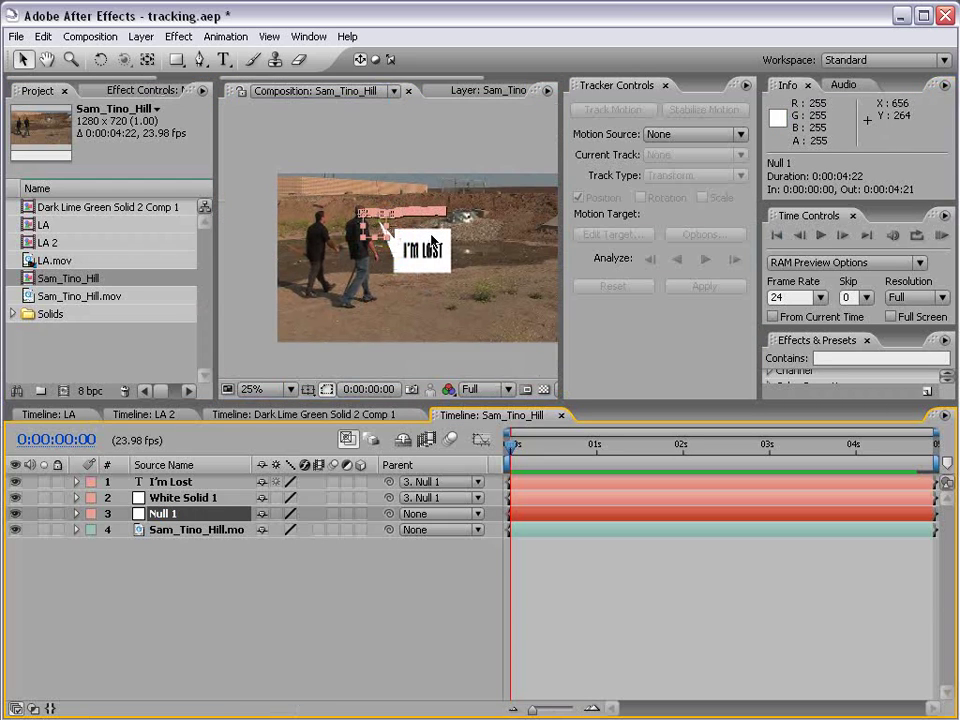
{"action": "scroll", "coordinate": [338, 196], "scroll_direction": "up", "scroll_amount": 2}
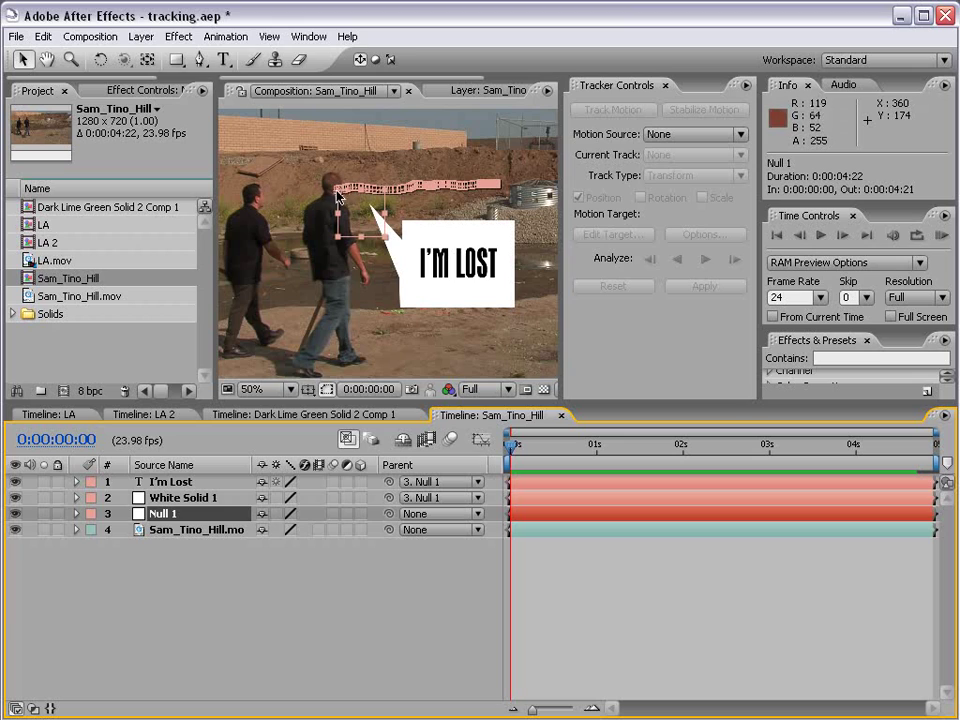
{"action": "left_click", "coordinate": [15, 514]}
{"action": "left_click", "coordinate": [236, 566]}
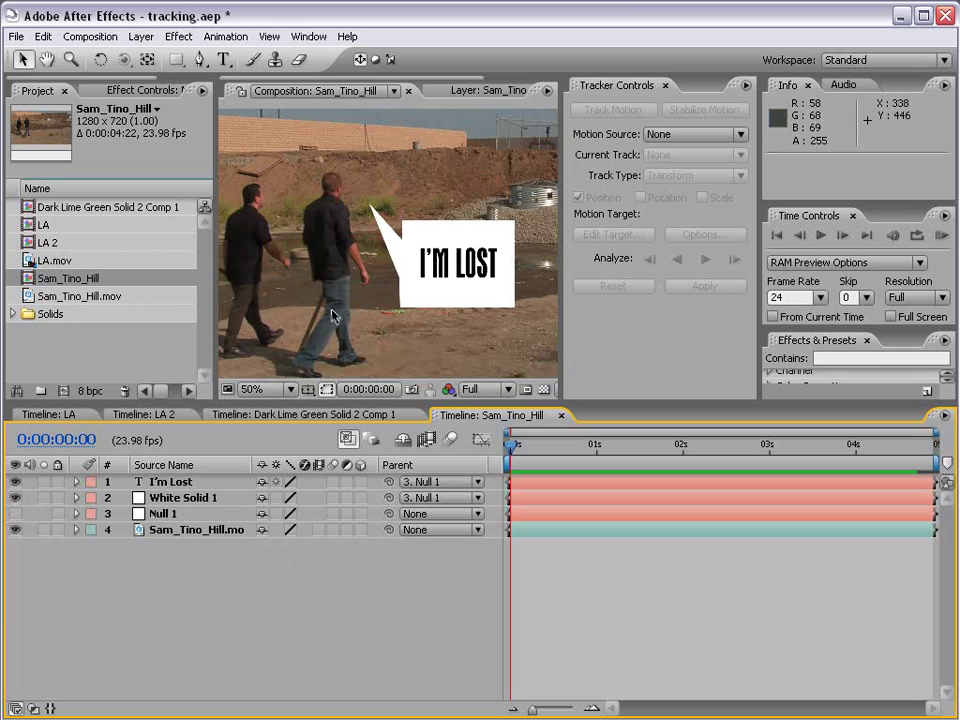
Step: Move the White Solid 1 bubble and I'm Lost text up and slightly left
{"action": "left_click", "coordinate": [158, 497]}
{"action": "left_click", "coordinate": [158, 481], "text": "shift"}
{"action": "left_click_drag", "start_coordinate": [430, 292], "coordinate": [424, 280]}
{"action": "left_click", "coordinate": [193, 578]}
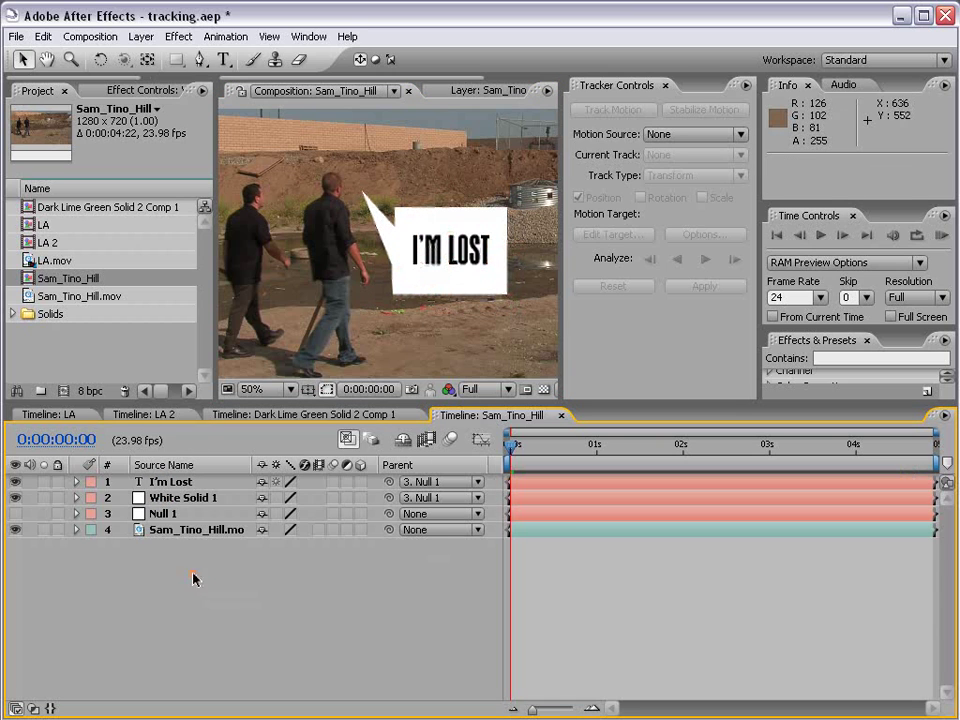
Step: Stretch the bubble's mask tail down toward the man's head and raise both layers
{"action": "left_click", "coordinate": [171, 497]}
{"action": "left_click_drag", "start_coordinate": [364, 195], "coordinate": [404, 200]}
{"action": "left_click", "coordinate": [185, 482], "text": "shift"}
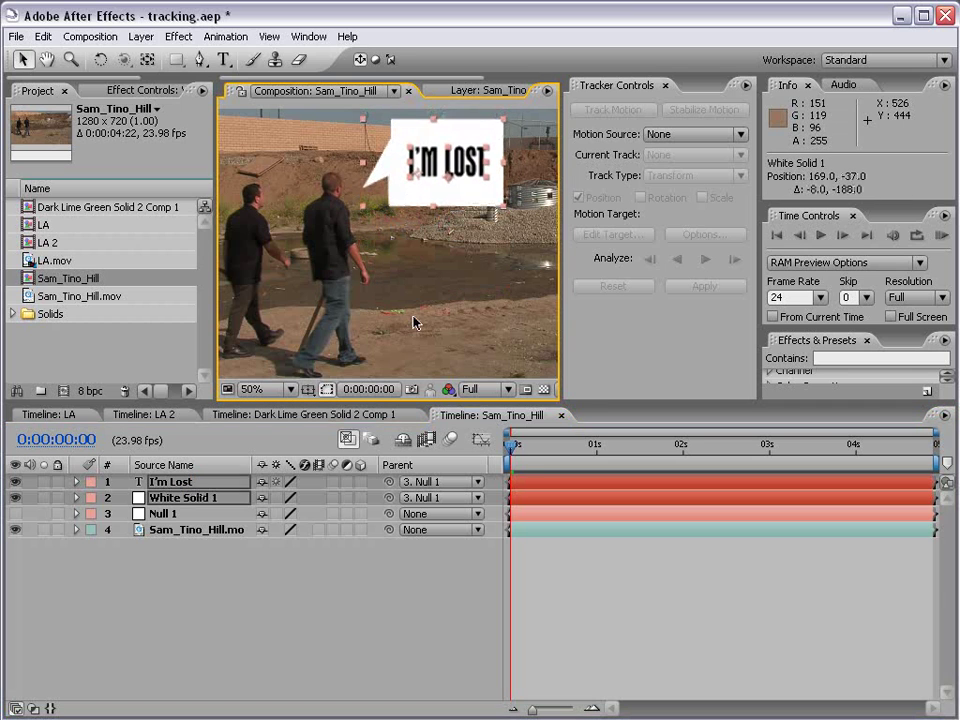
{"action": "scroll", "coordinate": [413, 321], "scroll_direction": "down", "scroll_amount": 1}
{"action": "left_click", "coordinate": [528, 546]}
Step: Check the bubble at 0:00:03:13 and hide its mask outline
{"action": "left_click", "coordinate": [524, 447]}
{"action": "left_click_drag", "start_coordinate": [524, 447], "coordinate": [816, 447]}
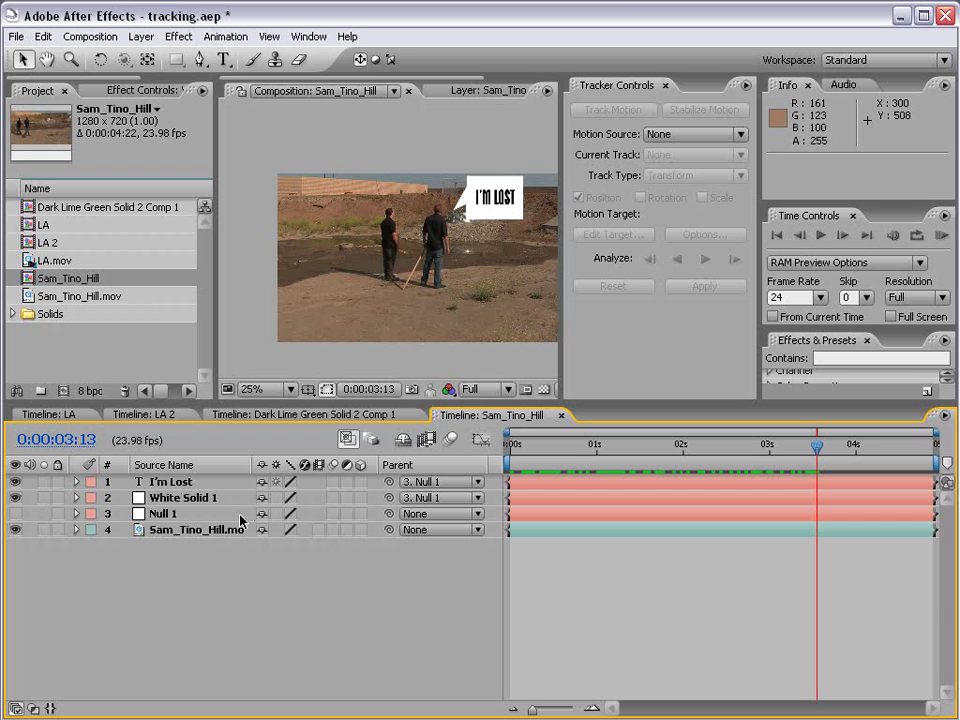
{"action": "scroll", "coordinate": [448, 296], "scroll_direction": "up", "scroll_amount": 1}
{"action": "left_click", "coordinate": [183, 497]}
{"action": "key", "text": "h"}
{"action": "left_click_drag", "start_coordinate": [513, 189], "coordinate": [317, 178]}
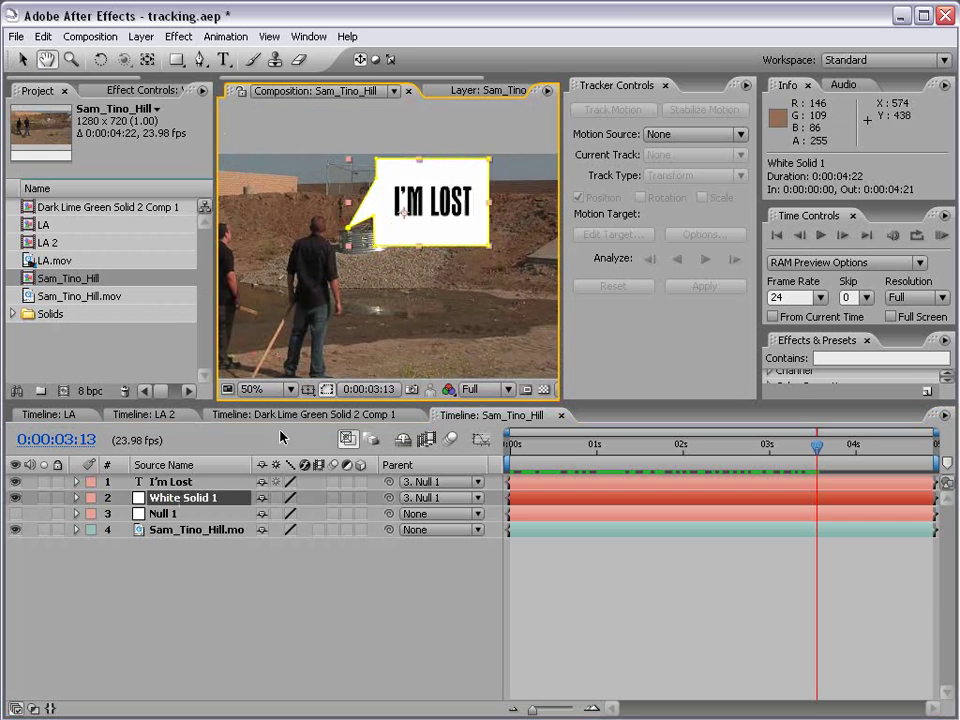
{"action": "left_click", "coordinate": [327, 389]}
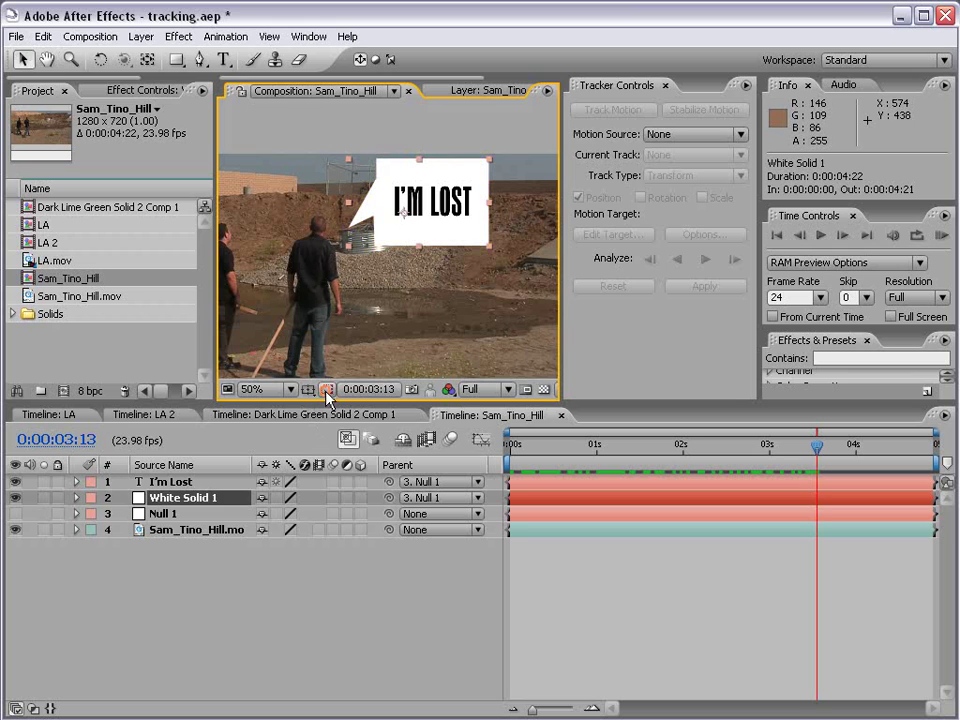
{"action": "left_click", "coordinate": [327, 390]}
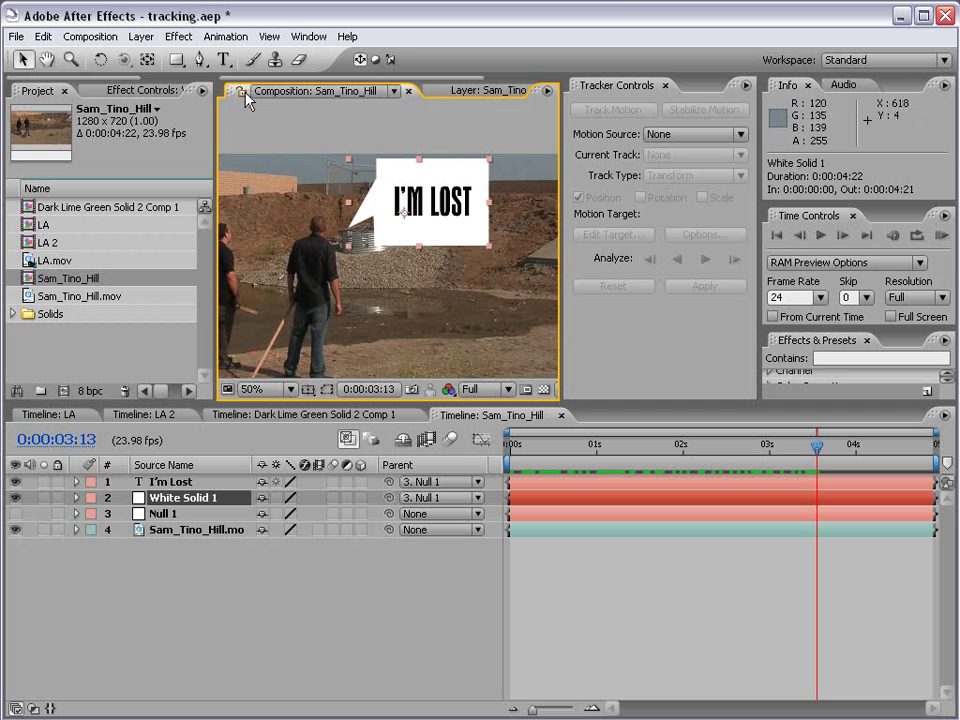
Step: Add a Drop Shadow to White Solid 1 with Distance 14 and Softness 21
{"action": "left_click", "coordinate": [180, 37]}
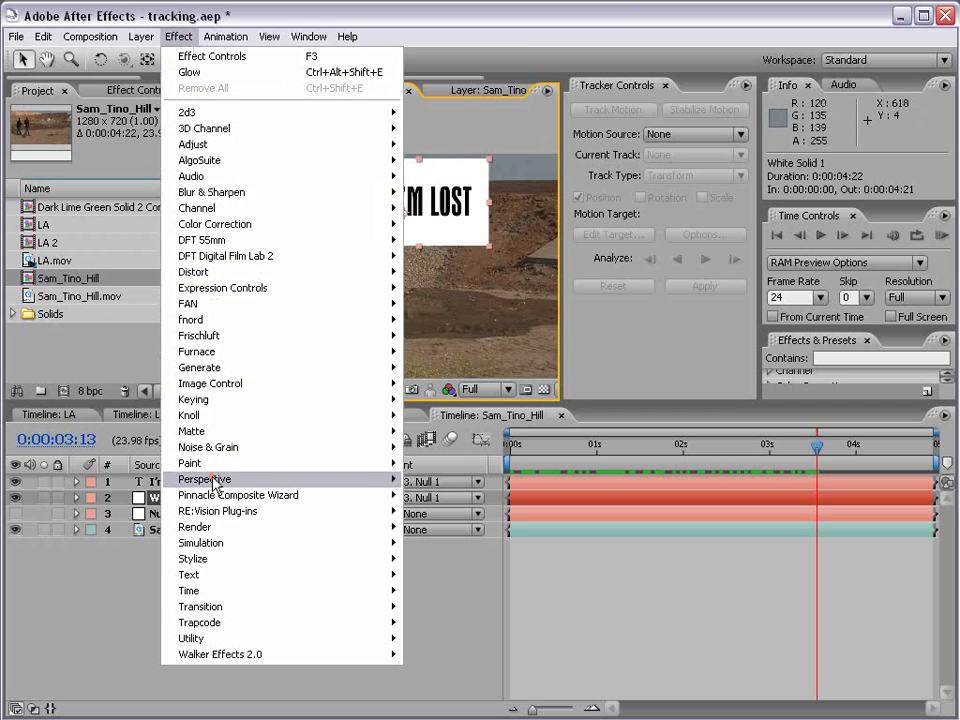
{"action": "mouse_move", "coordinate": [213, 481]}
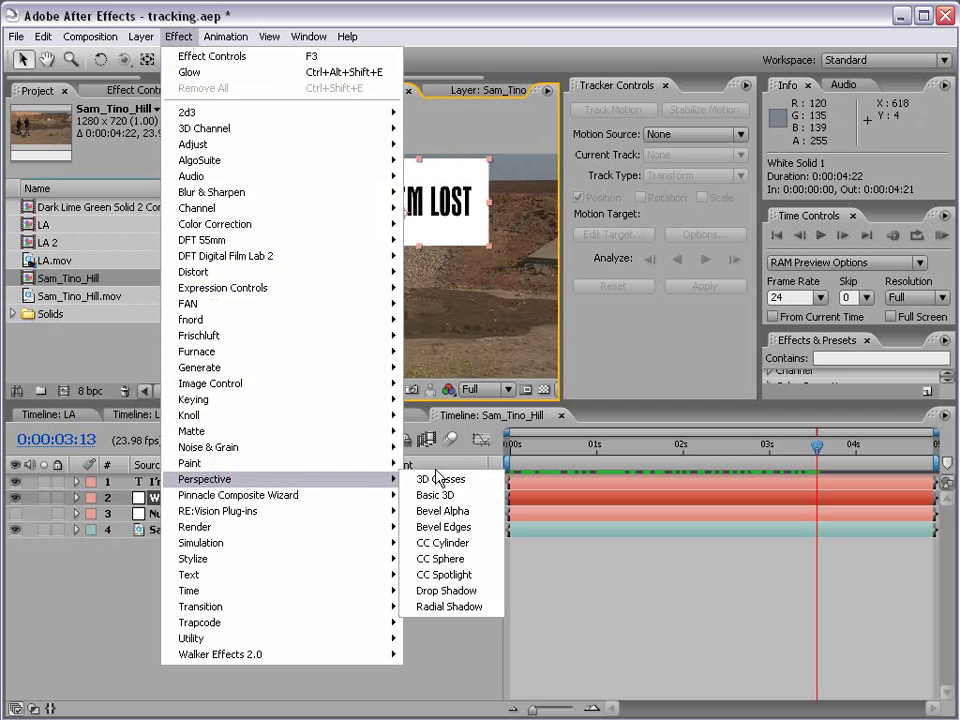
{"action": "left_click", "coordinate": [467, 593]}
{"action": "left_click_drag", "start_coordinate": [97, 246], "coordinate": [126, 257]}
{"action": "key", "text": "F2"}
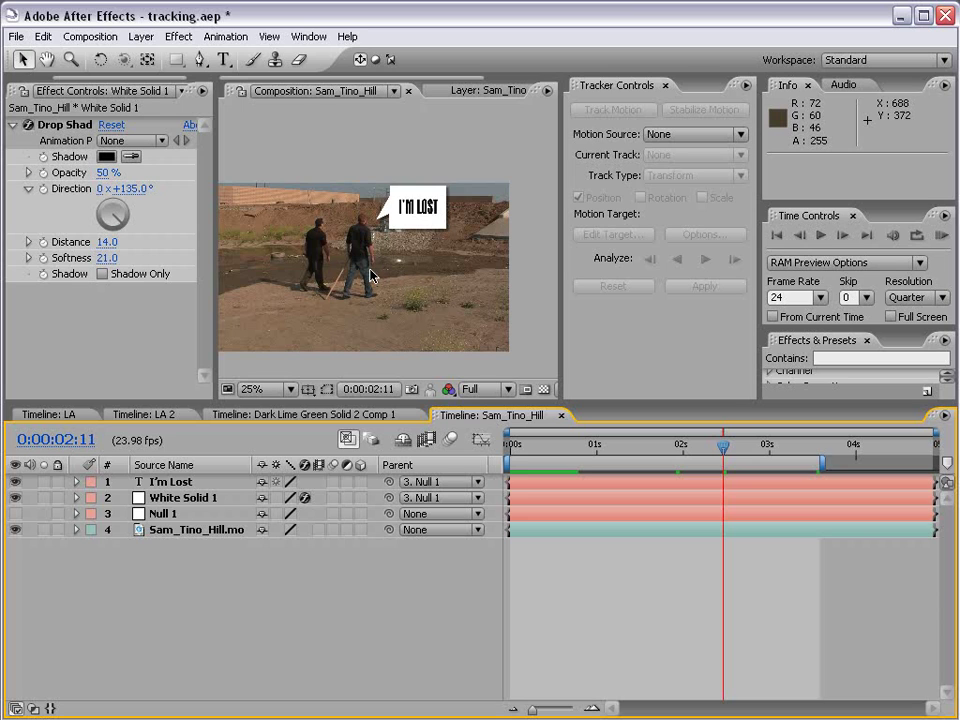
{"action": "left_click_drag", "start_coordinate": [330, 288], "coordinate": [356, 270]}
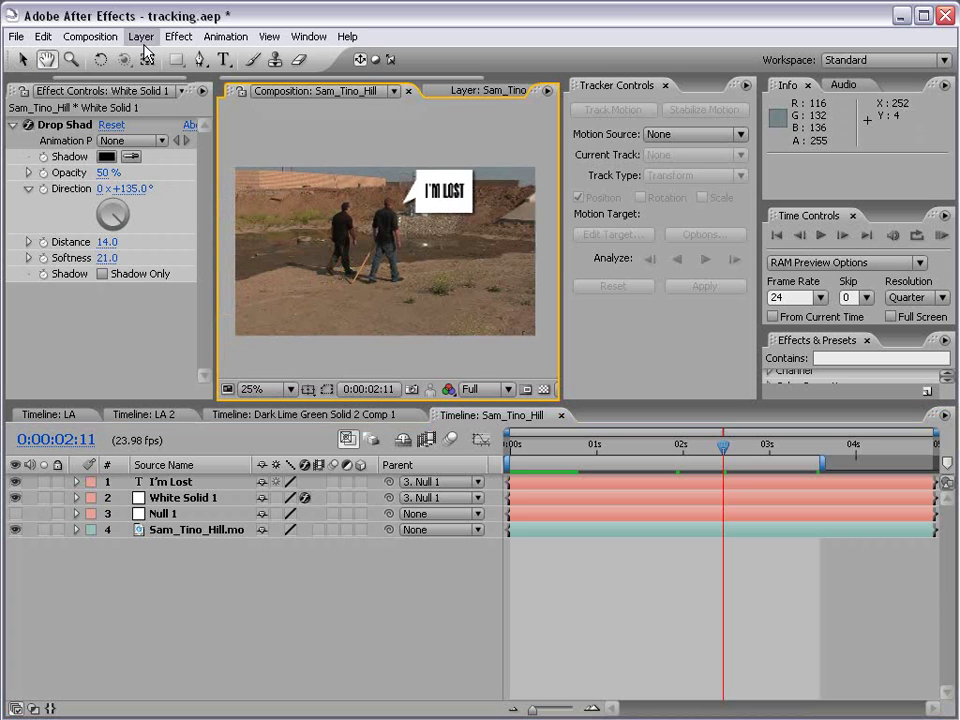
Step: Create a new black solid layer, Black Solid 1
{"action": "left_click", "coordinate": [141, 36]}
{"action": "mouse_move", "coordinate": [250, 56]}
{"action": "left_click", "coordinate": [405, 74]}
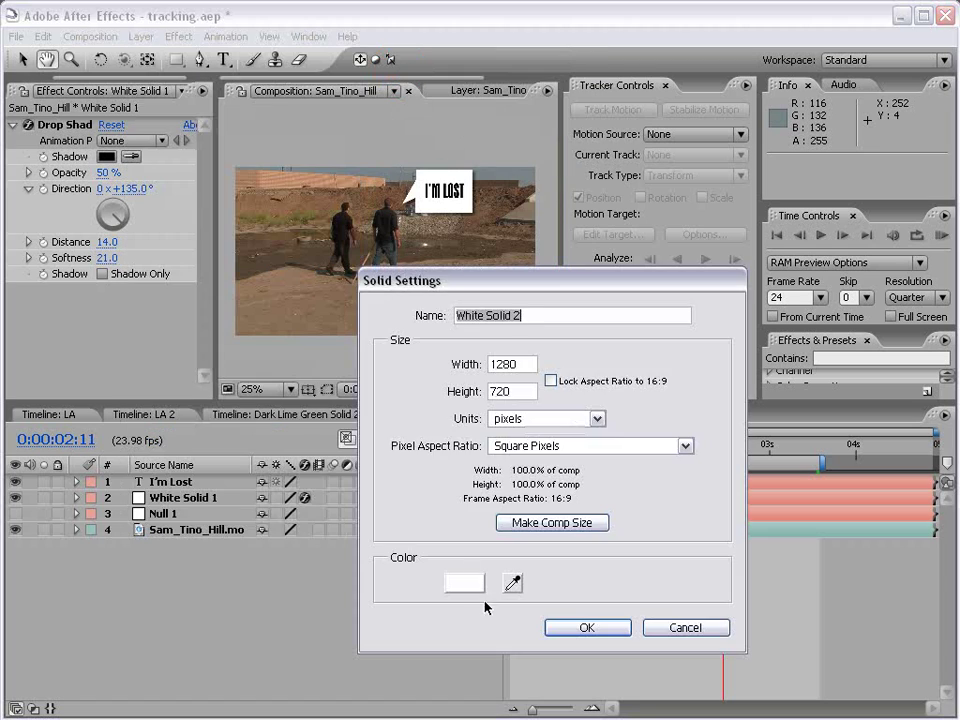
{"action": "left_click", "coordinate": [463, 579]}
{"action": "left_click_drag", "start_coordinate": [470, 580], "coordinate": [539, 625]}
{"action": "left_click", "coordinate": [658, 370]}
{"action": "left_click", "coordinate": [584, 628]}
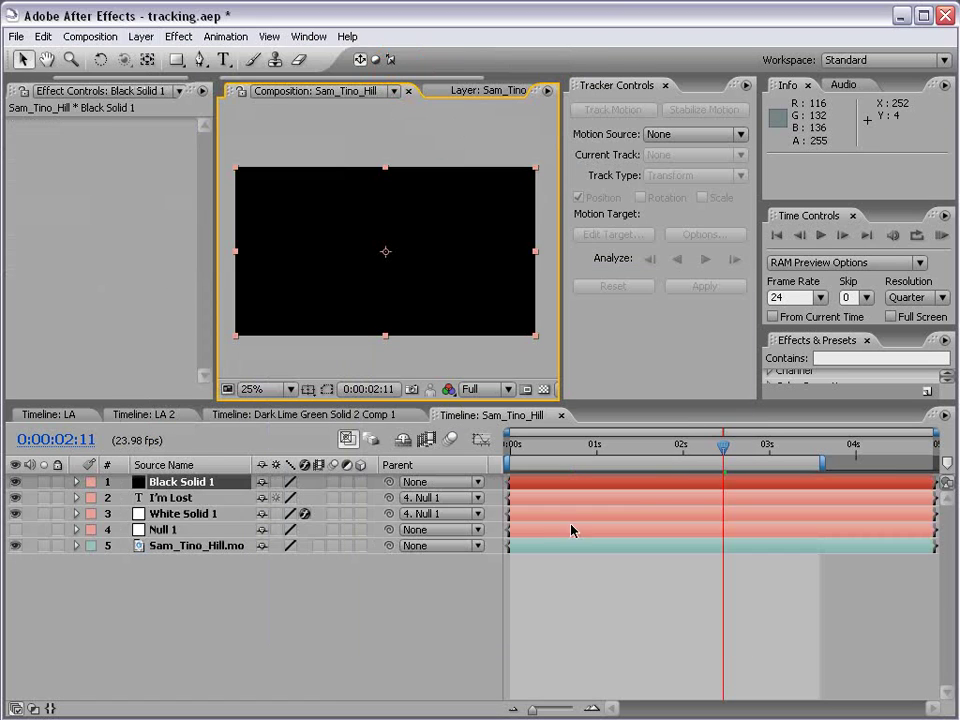
Step: Apply Generate > Lens Flare to the black solid and reposition its centre
{"action": "left_click", "coordinate": [177, 37]}
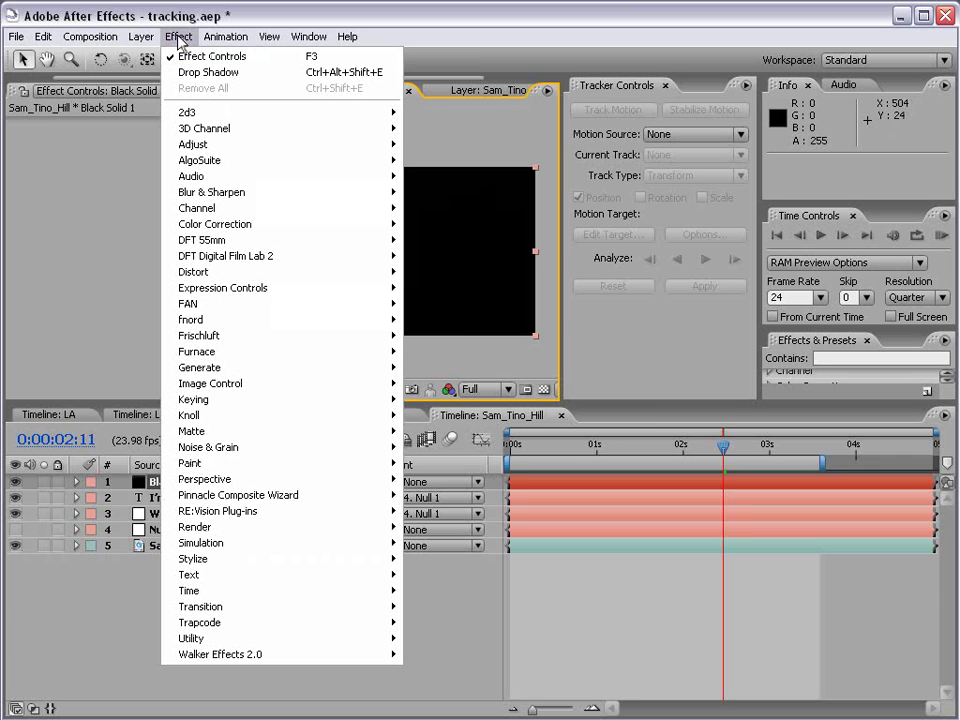
{"action": "mouse_move", "coordinate": [220, 369]}
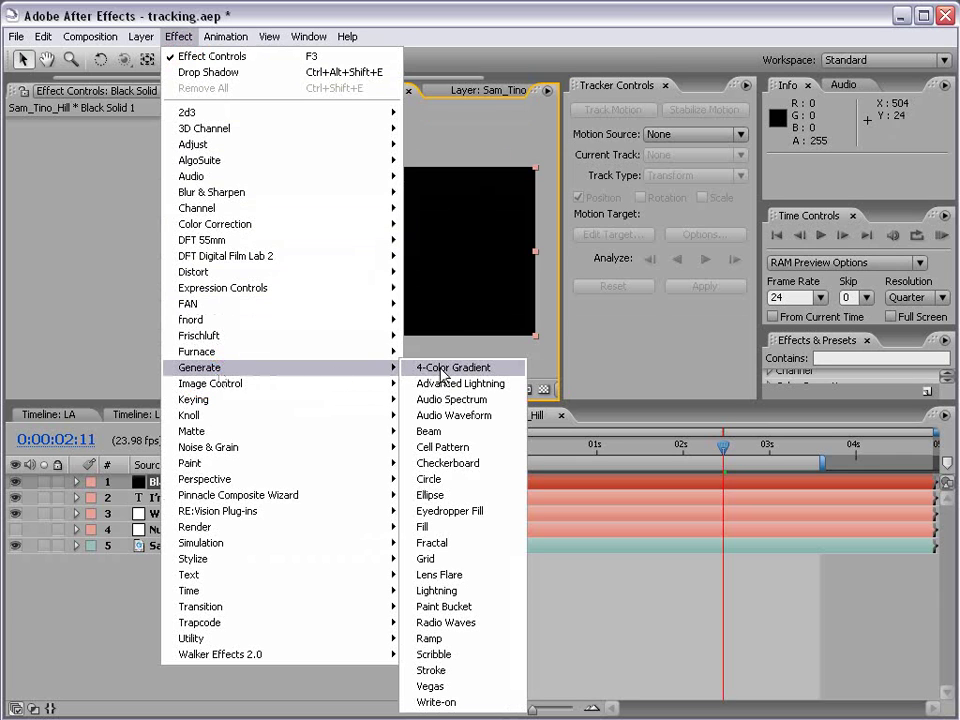
{"action": "left_click", "coordinate": [481, 583]}
{"action": "left_click_drag", "start_coordinate": [356, 240], "coordinate": [470, 285]}
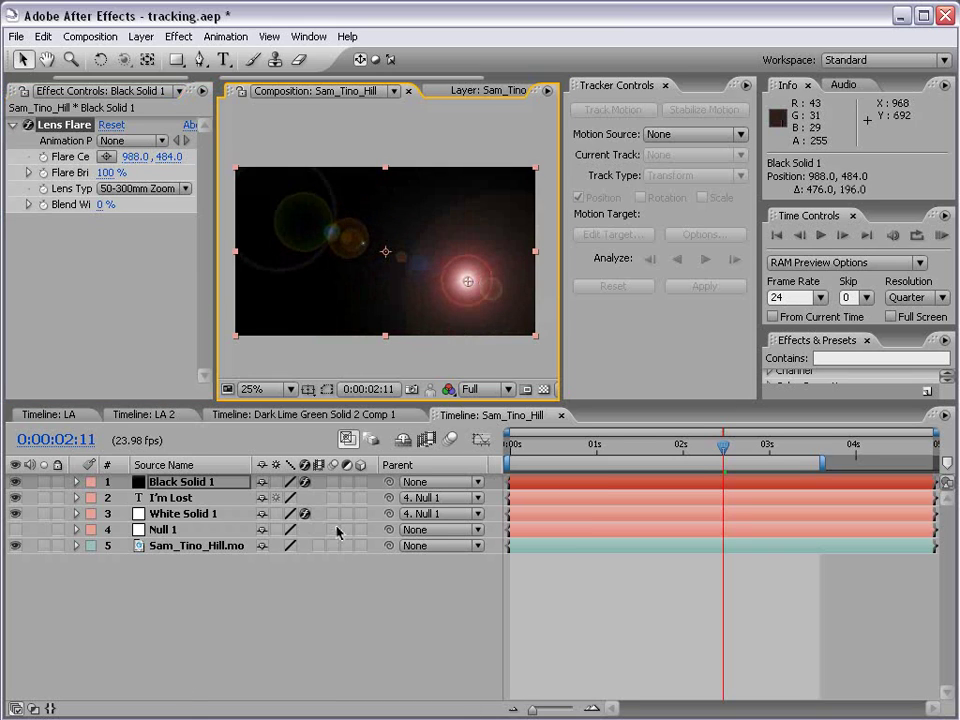
{"action": "key", "text": "F4"}
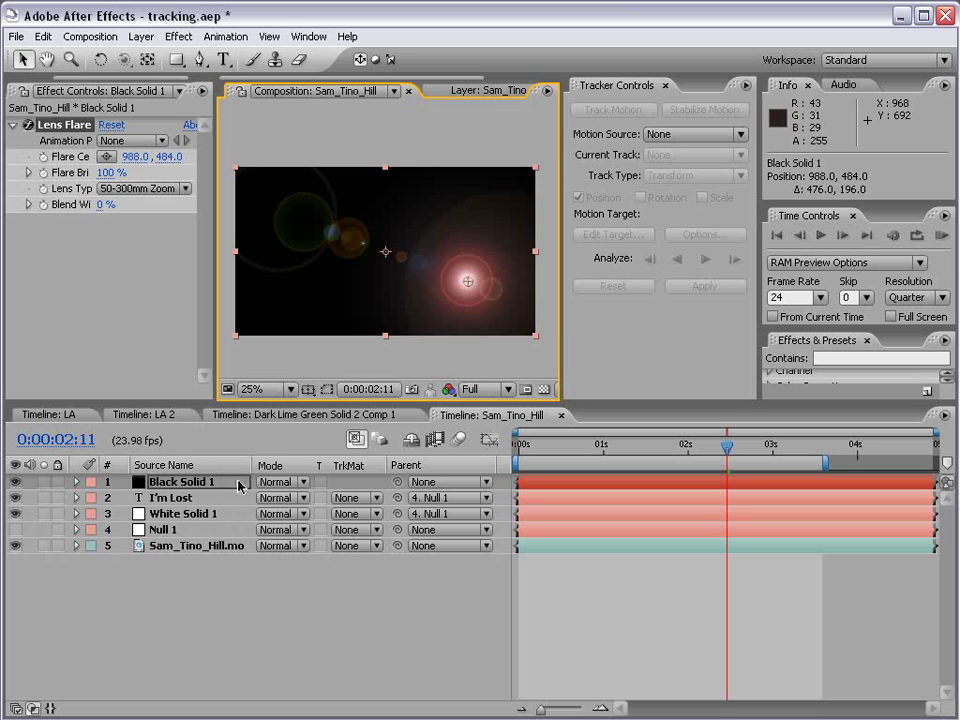
Step: Set Black Solid 1's blending mode to Screen and drag the flare toward the head
{"action": "left_click", "coordinate": [279, 483]}
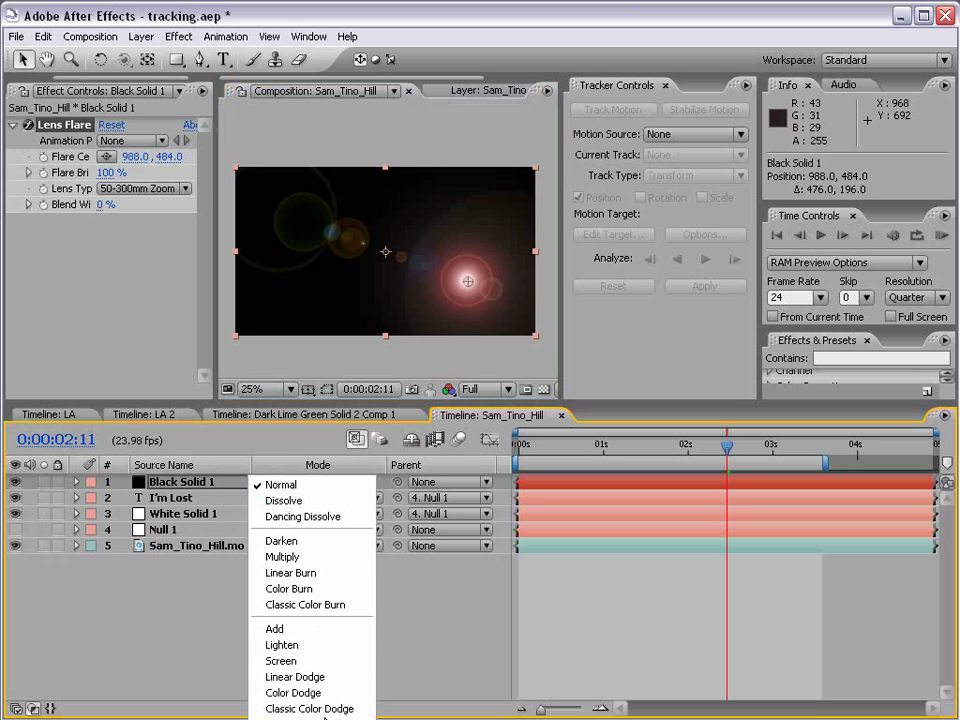
{"action": "left_click", "coordinate": [281, 661]}
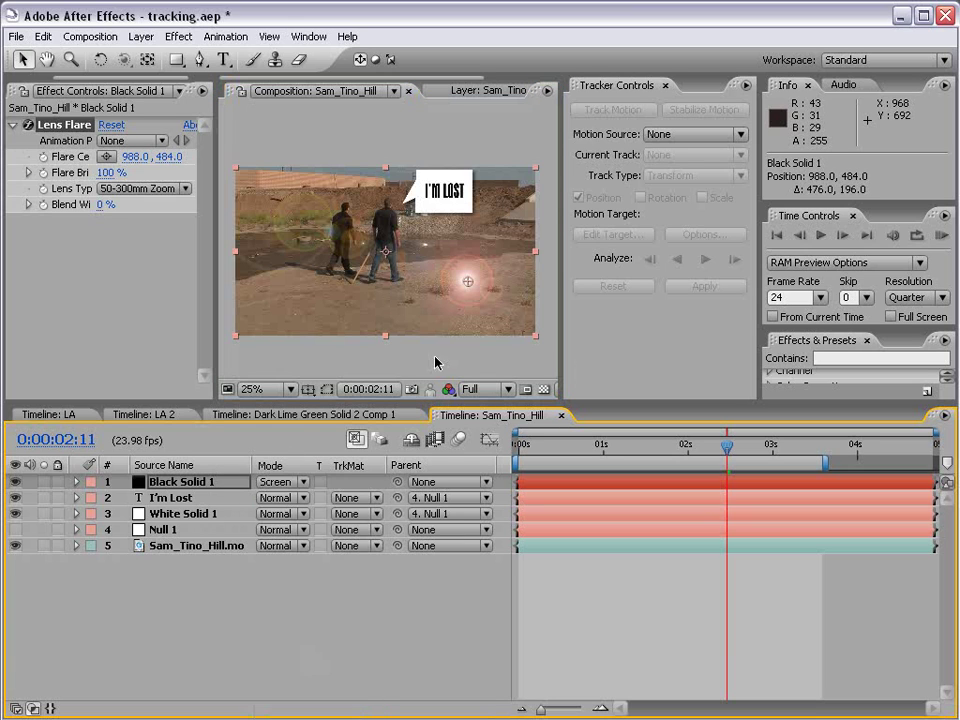
{"action": "left_click_drag", "start_coordinate": [467, 284], "coordinate": [390, 210]}
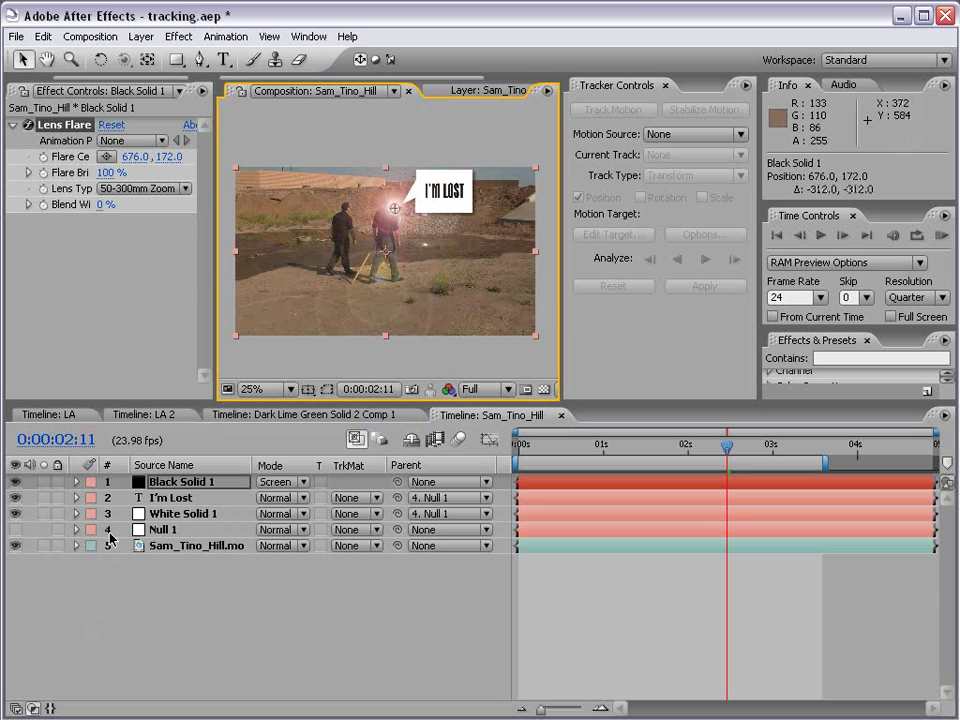
{"action": "left_click", "coordinate": [160, 513]}
{"action": "left_click", "coordinate": [140, 497]}
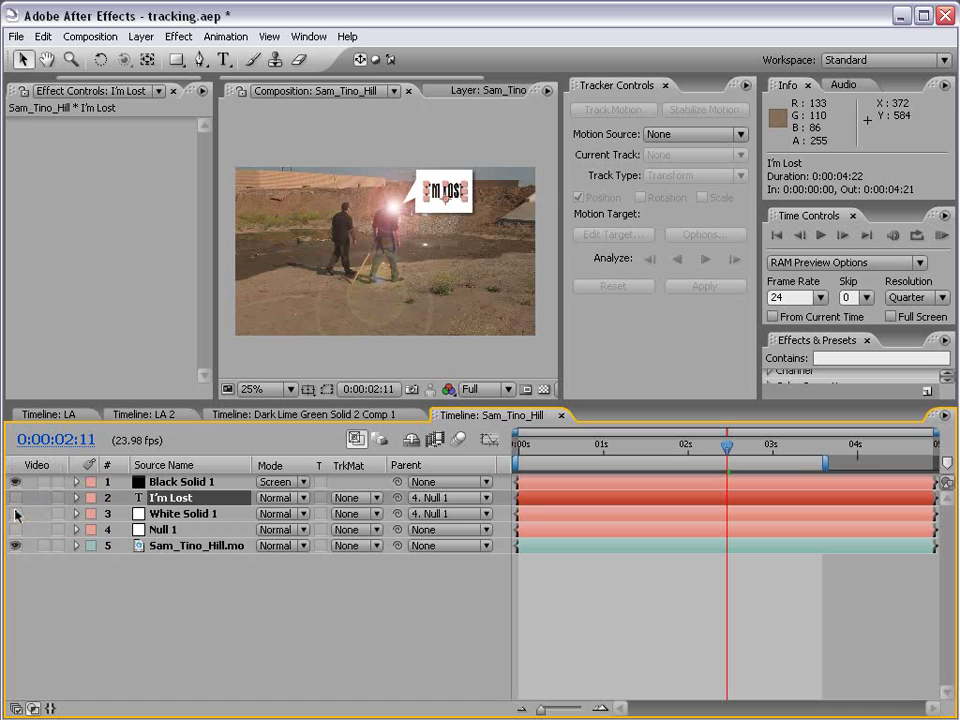
Step: Centre the Lens Flare at 662.0, 166.0 and reveal Null 1's Position keyframes
{"action": "scroll", "coordinate": [310, 200], "scroll_direction": "up", "scroll_amount": 1}
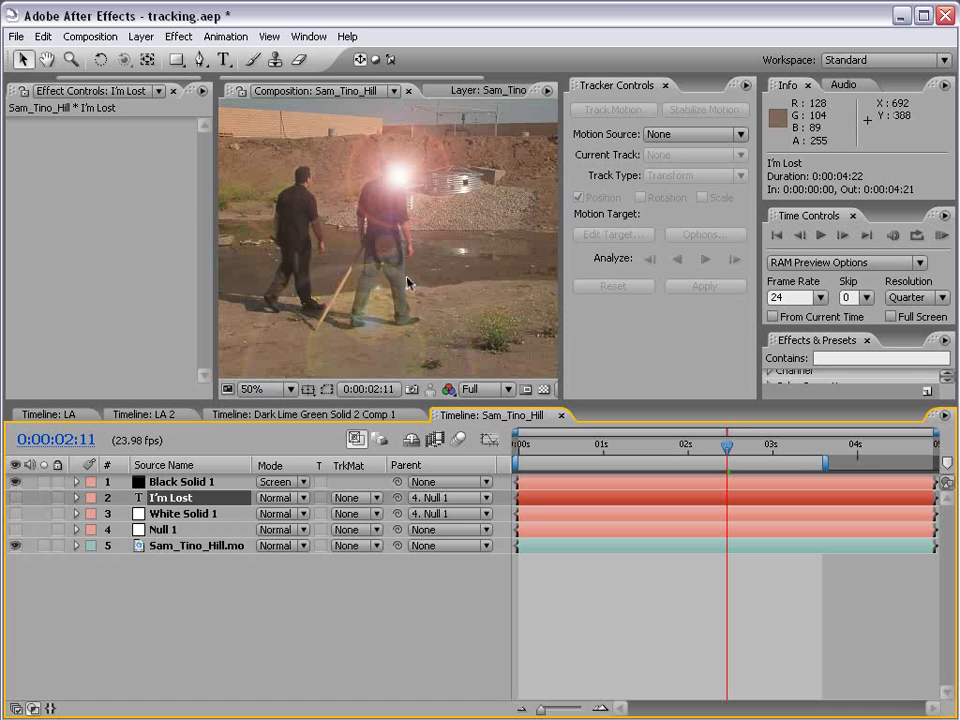
{"action": "left_click", "coordinate": [193, 484]}
{"action": "left_click_drag", "start_coordinate": [215, 177], "coordinate": [283, 172]}
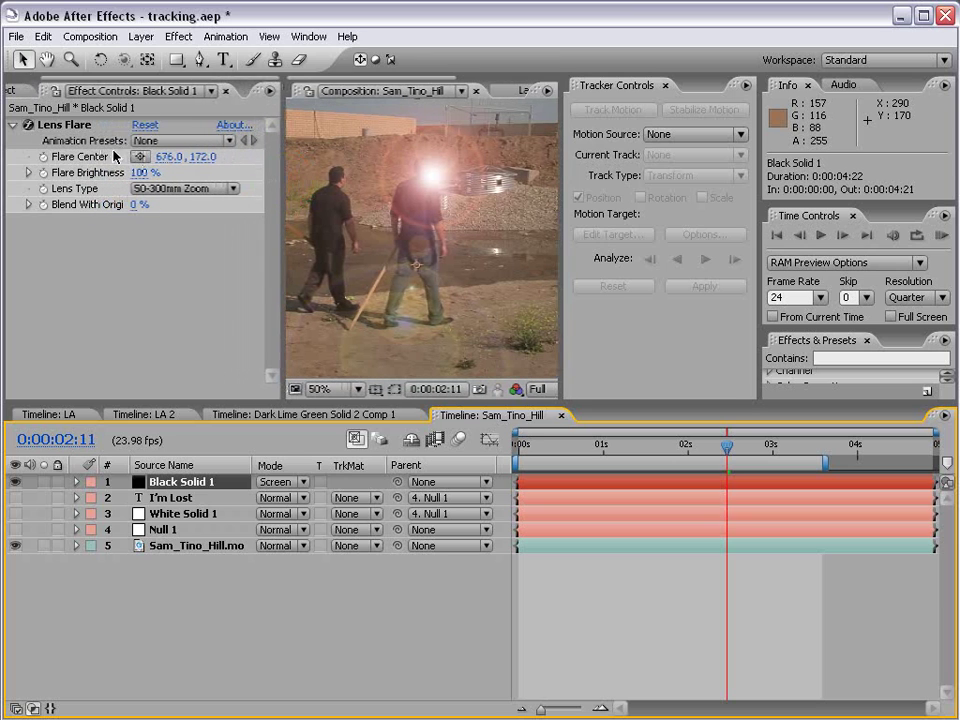
{"action": "left_click", "coordinate": [55, 104]}
{"action": "mouse_move", "coordinate": [435, 178]}
{"action": "left_mouse_down"}
{"action": "mouse_move", "coordinate": [380, 187]}
{"action": "mouse_move", "coordinate": [428, 178]}
{"action": "left_mouse_up"}
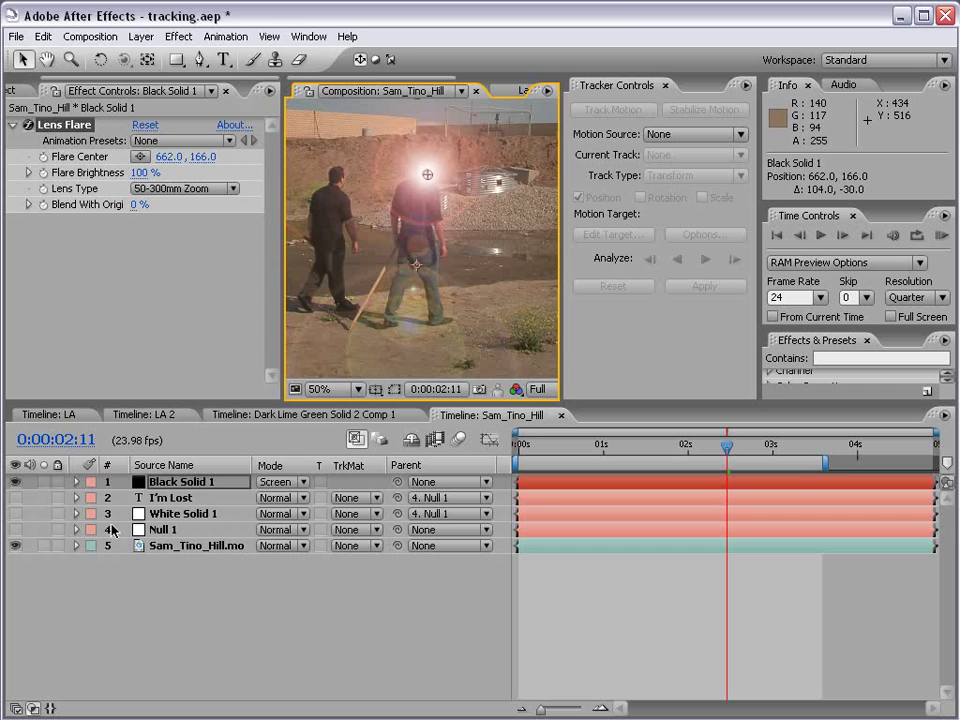
{"action": "left_click", "coordinate": [165, 533]}
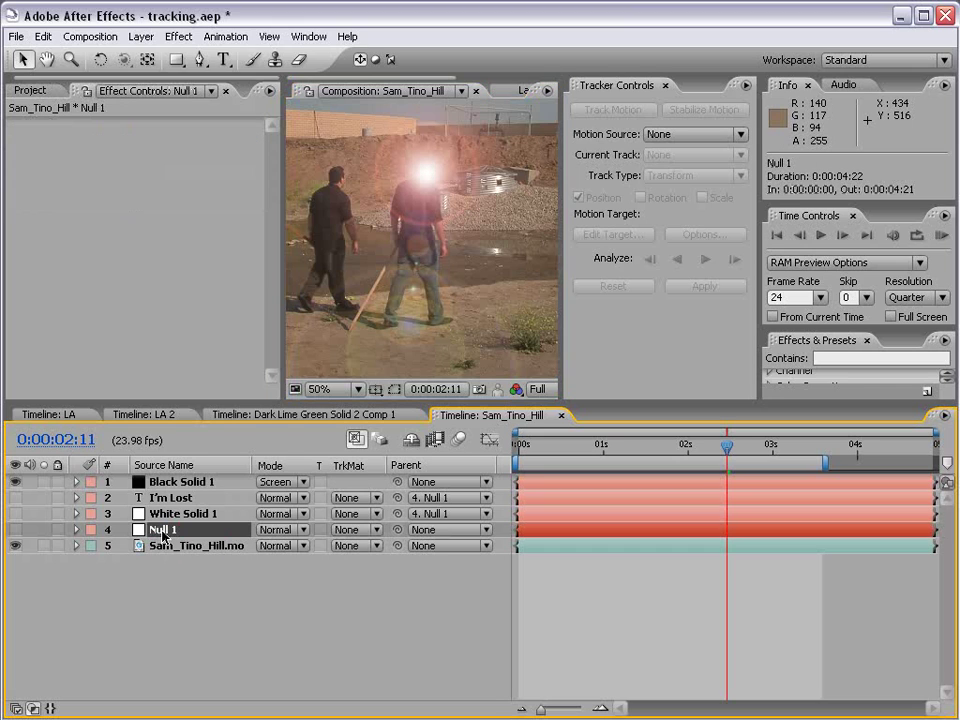
{"action": "key", "text": "p"}
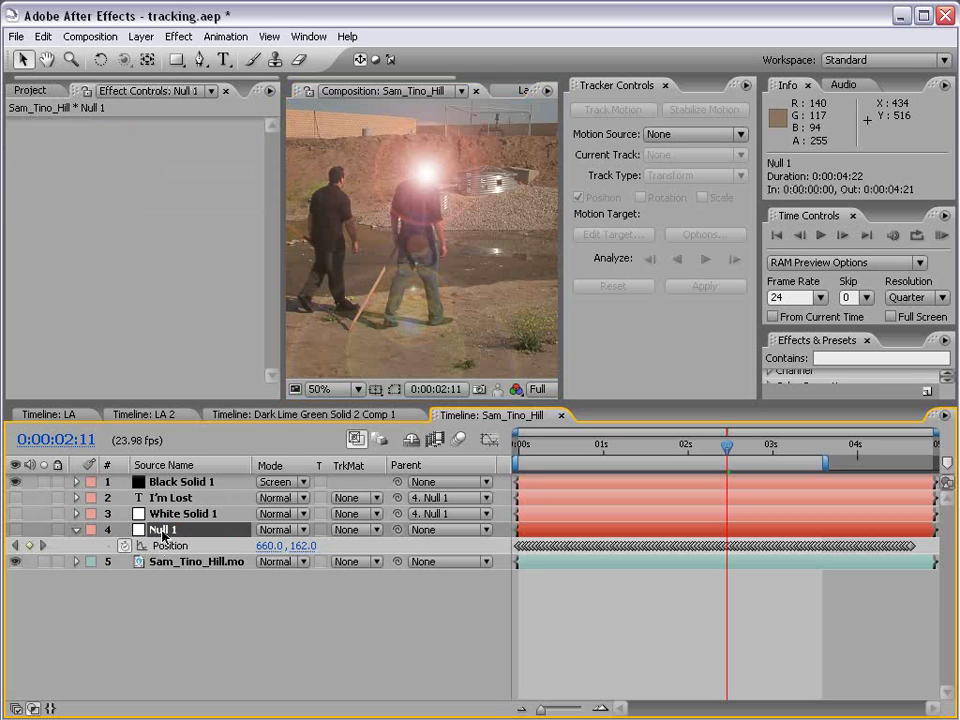
Step: Expand Black Solid 1's Lens Flare and select Flare Center at the comp start
{"action": "left_click", "coordinate": [152, 483]}
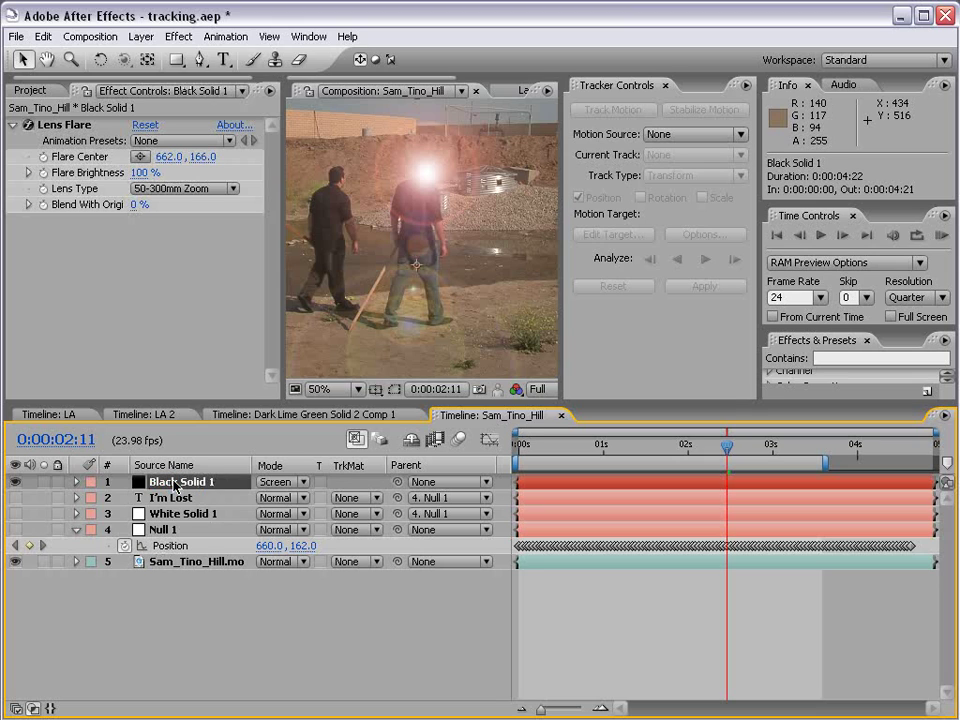
{"action": "left_click", "coordinate": [76, 482]}
{"action": "left_click", "coordinate": [92, 497]}
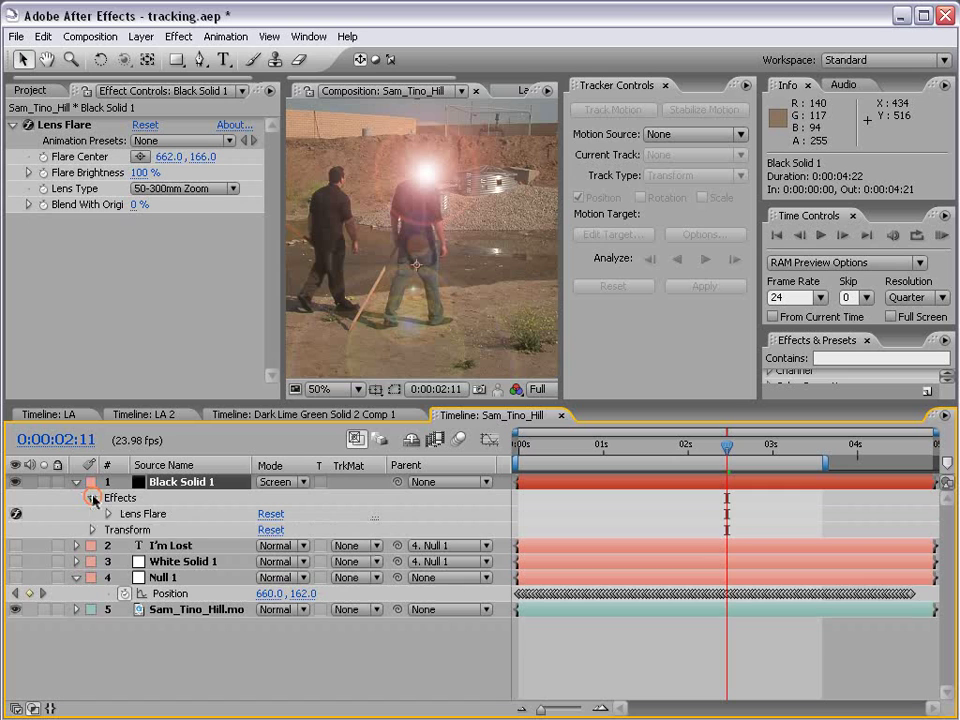
{"action": "left_click", "coordinate": [109, 515]}
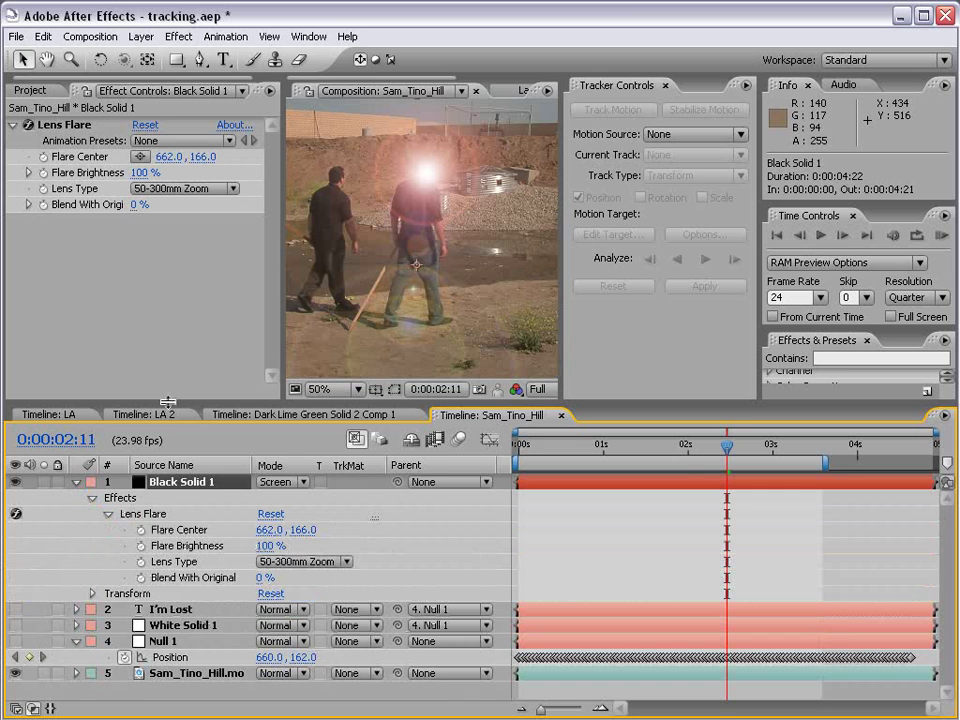
{"action": "left_click_drag", "start_coordinate": [165, 401], "coordinate": [165, 346]}
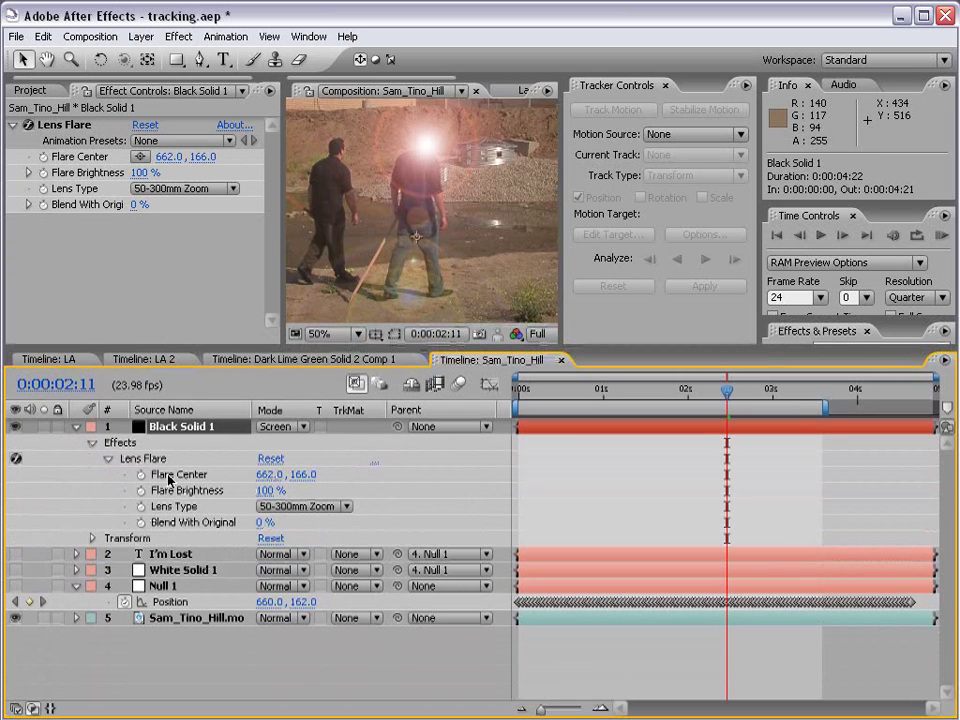
{"action": "left_click", "coordinate": [168, 476]}
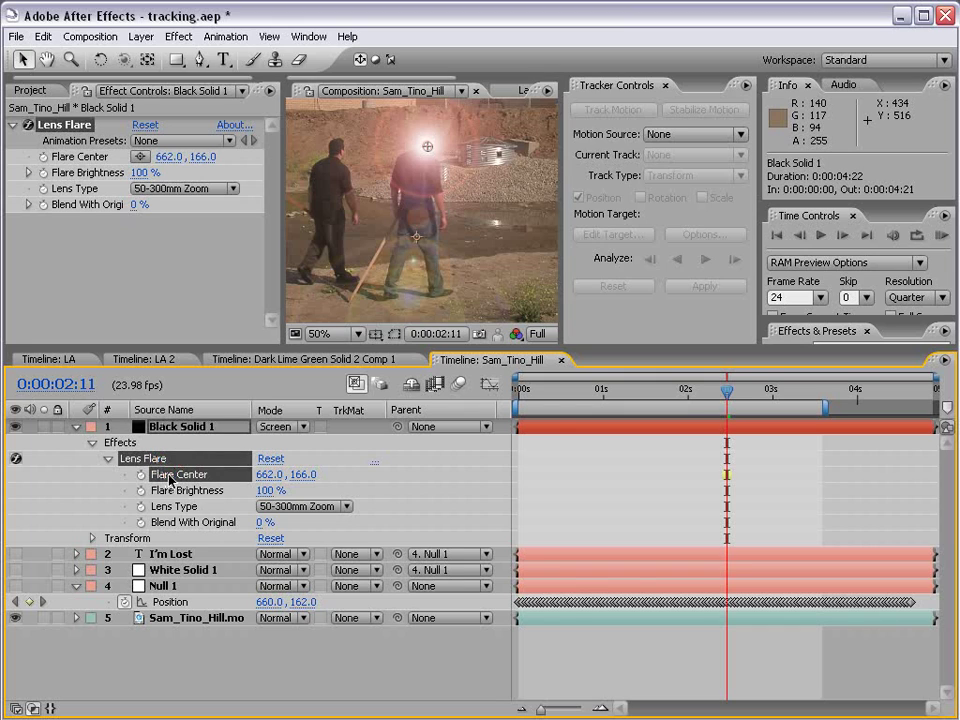
{"action": "left_click_drag", "start_coordinate": [525, 391], "coordinate": [508, 395]}
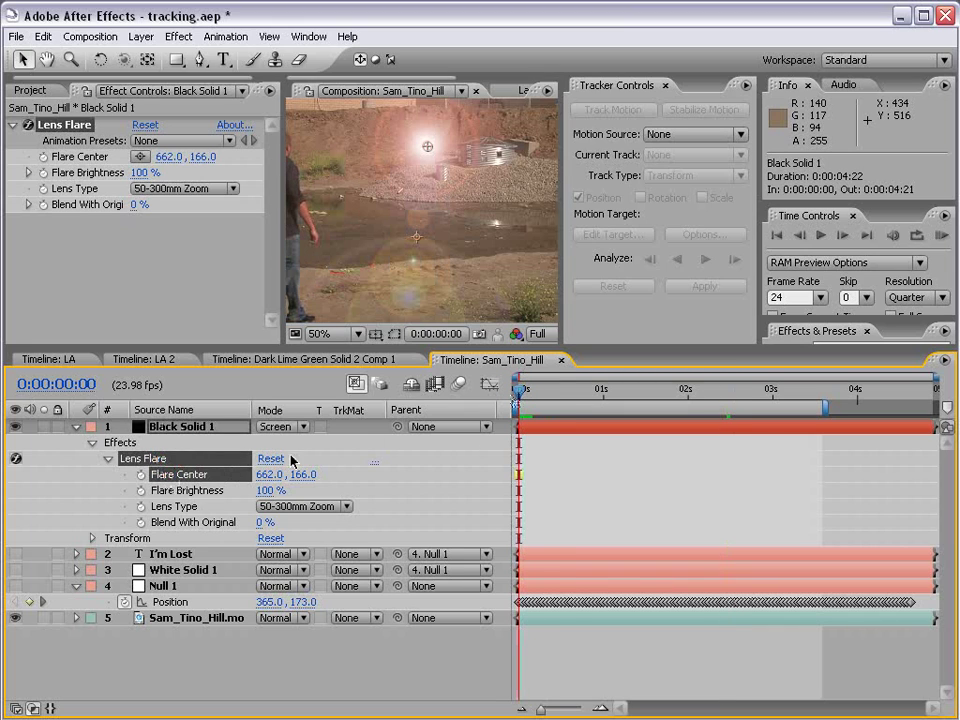
Step: Replace the Flare Center keyframe with an expression pick-whipped to Null 1's Position
{"action": "left_click", "coordinate": [141, 477]}
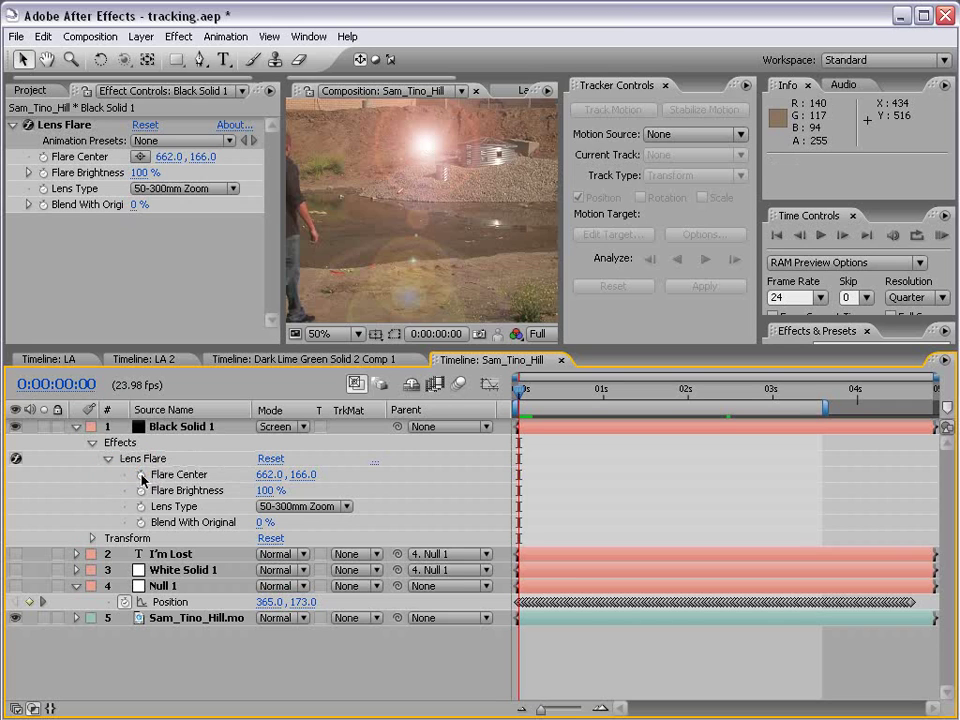
{"action": "left_click", "coordinate": [141, 477], "text": "alt"}
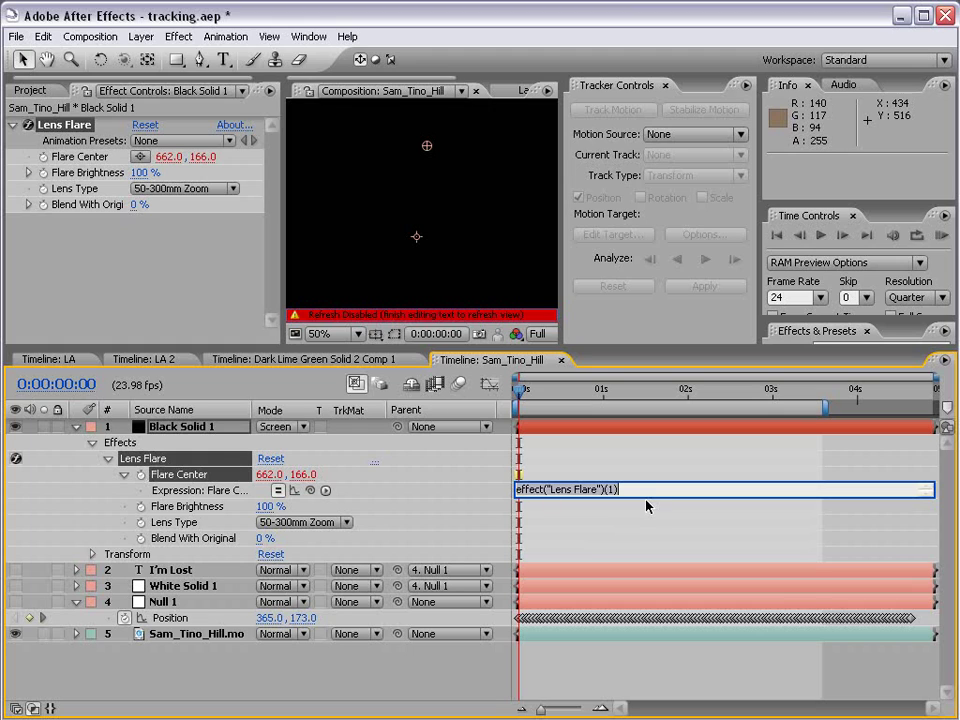
{"action": "left_click_drag", "start_coordinate": [310, 490], "coordinate": [208, 622]}
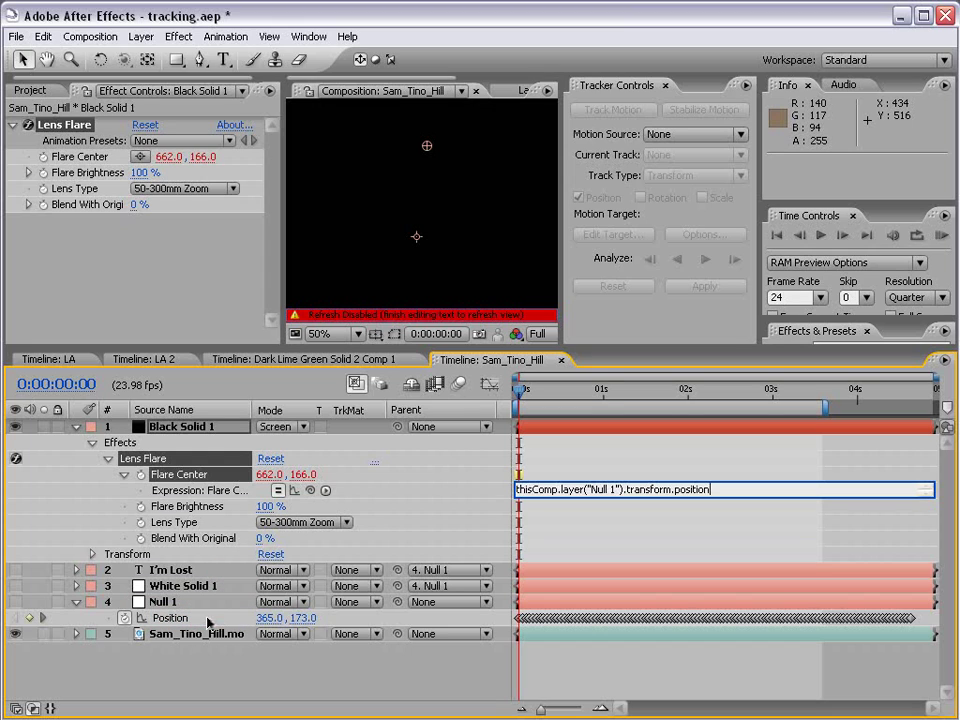
{"action": "left_click", "coordinate": [474, 666]}
{"action": "scroll", "coordinate": [413, 280], "scroll_direction": "down", "scroll_amount": 1}
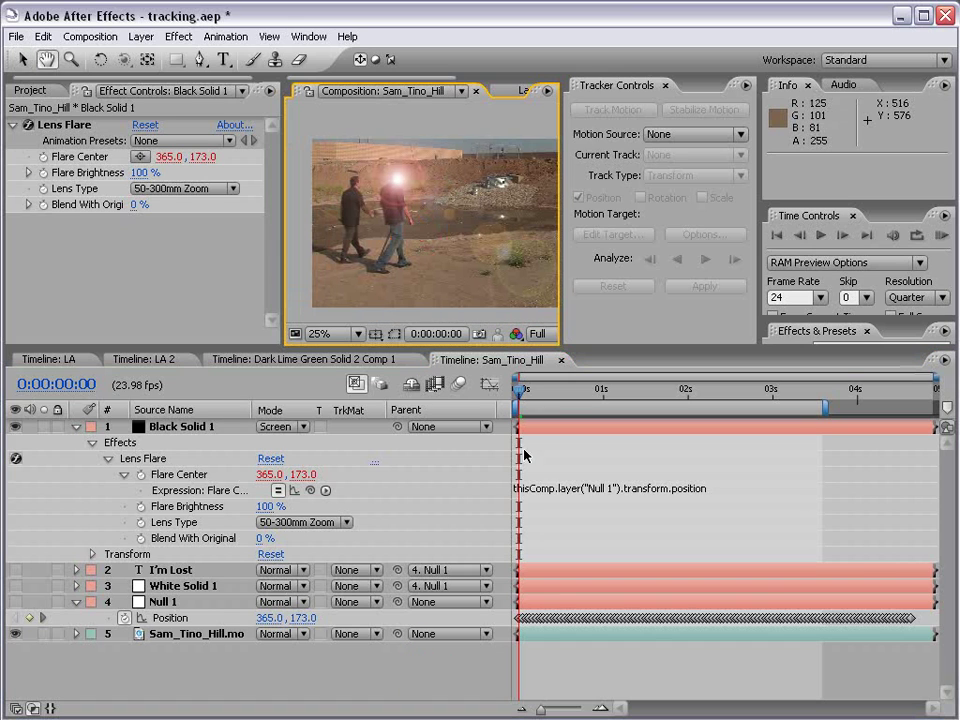
{"action": "left_click", "coordinate": [142, 603]}
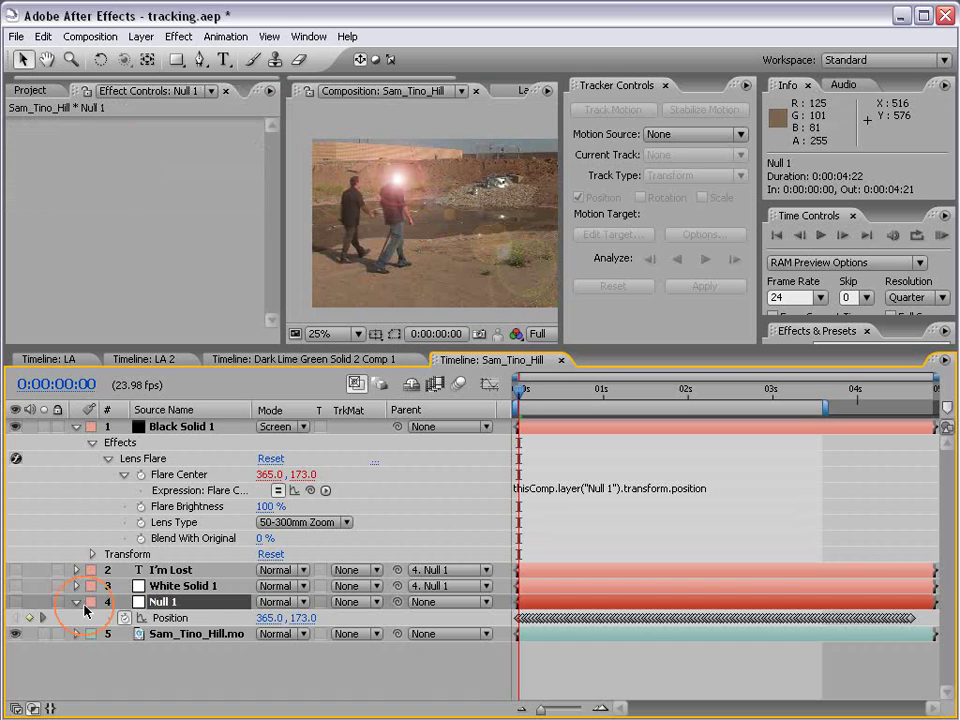
{"action": "mouse_move", "coordinate": [521, 390]}
{"action": "left_mouse_down"}
{"action": "mouse_move", "coordinate": [773, 402]}
{"action": "mouse_move", "coordinate": [577, 398]}
{"action": "mouse_move", "coordinate": [519, 400]}
{"action": "mouse_move", "coordinate": [701, 402]}
{"action": "mouse_move", "coordinate": [510, 410]}
{"action": "left_mouse_up"}
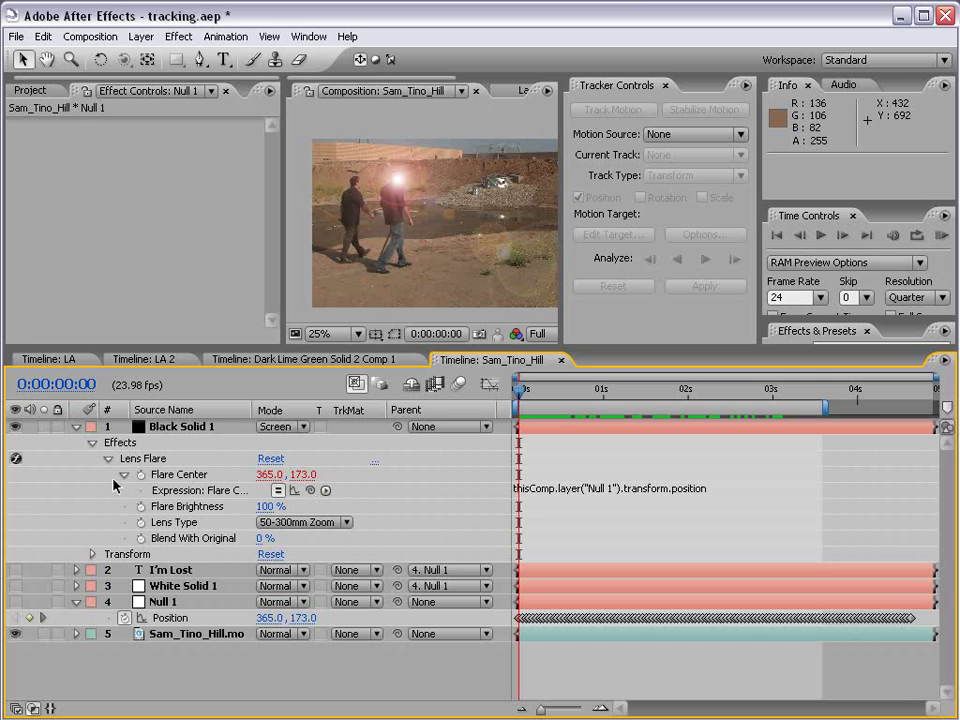
Step: Remove the Flare Center expression and copy Null 1's Position keyframes
{"action": "left_click", "coordinate": [141, 476], "text": "alt"}
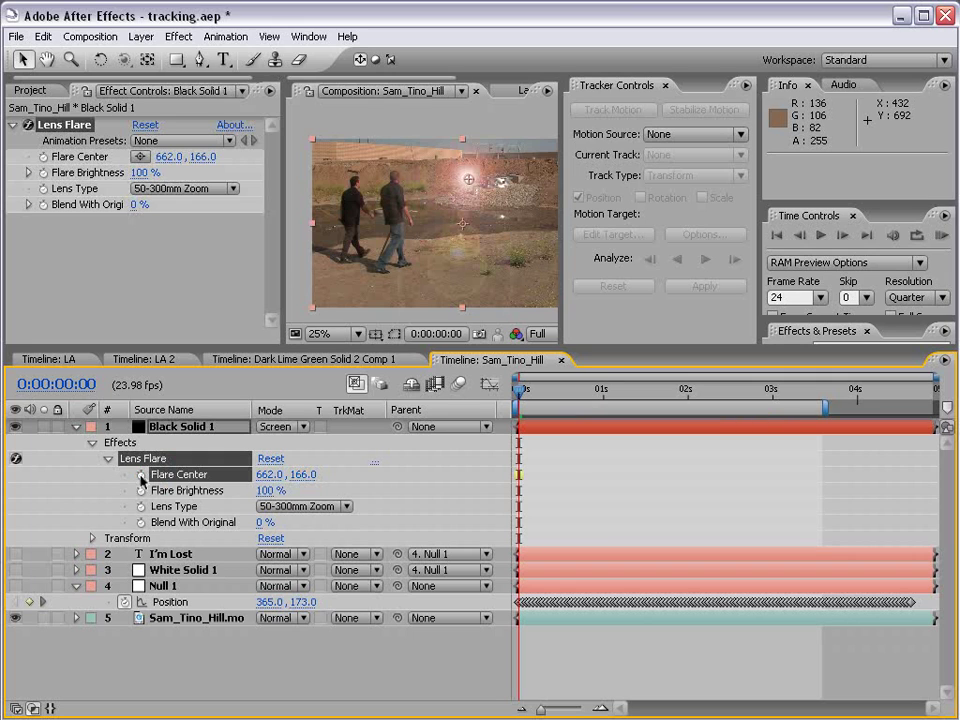
{"action": "left_click", "coordinate": [566, 477]}
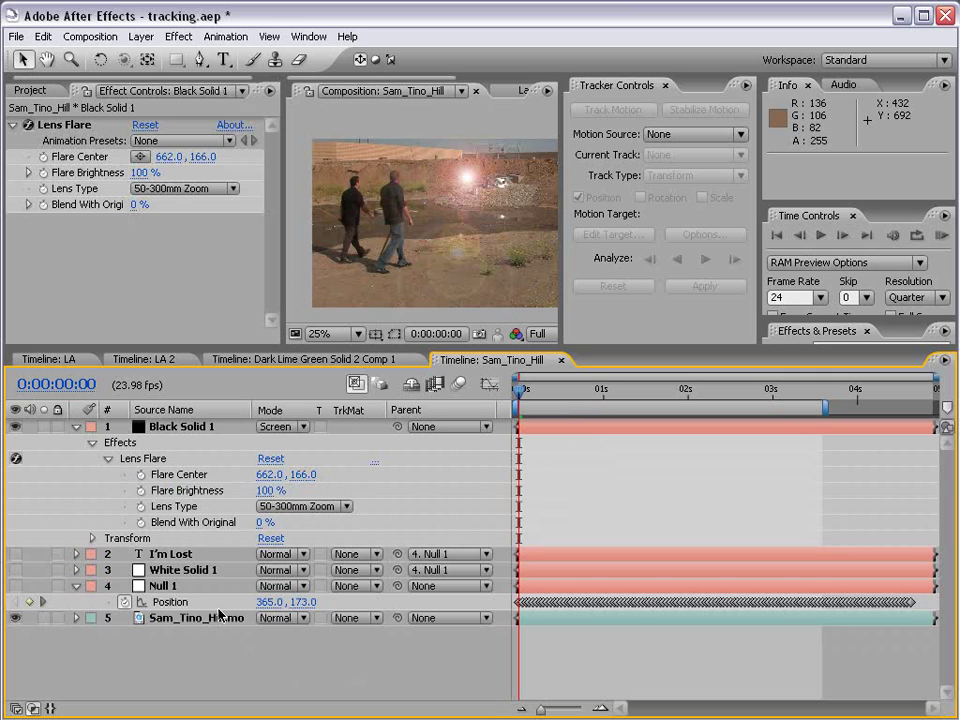
{"action": "left_click", "coordinate": [165, 603]}
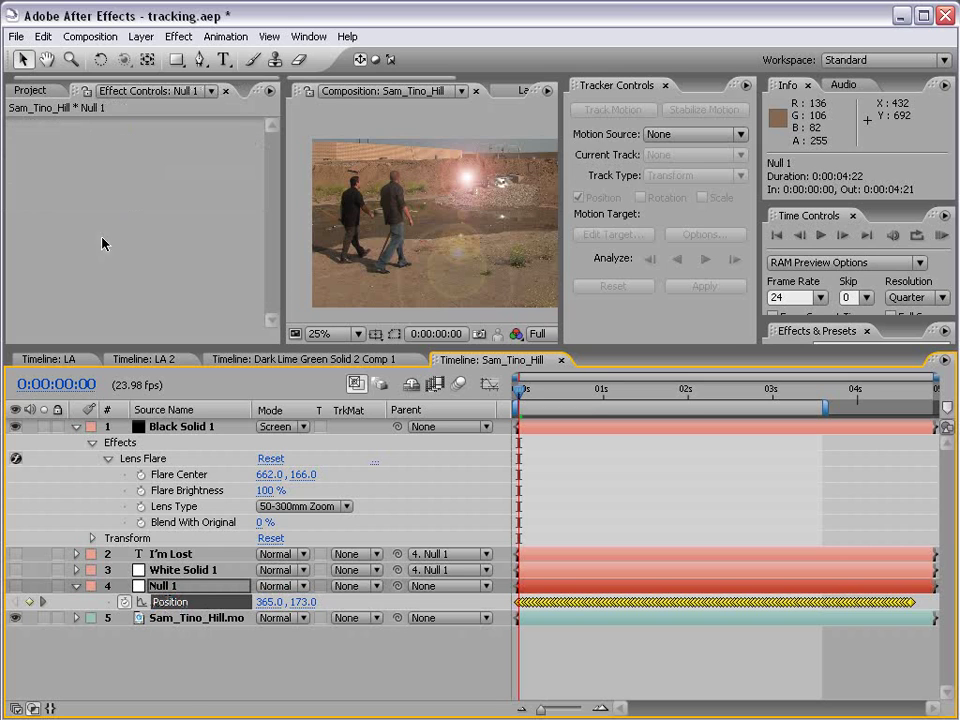
{"action": "left_click", "coordinate": [43, 36]}
{"action": "left_click", "coordinate": [62, 130]}
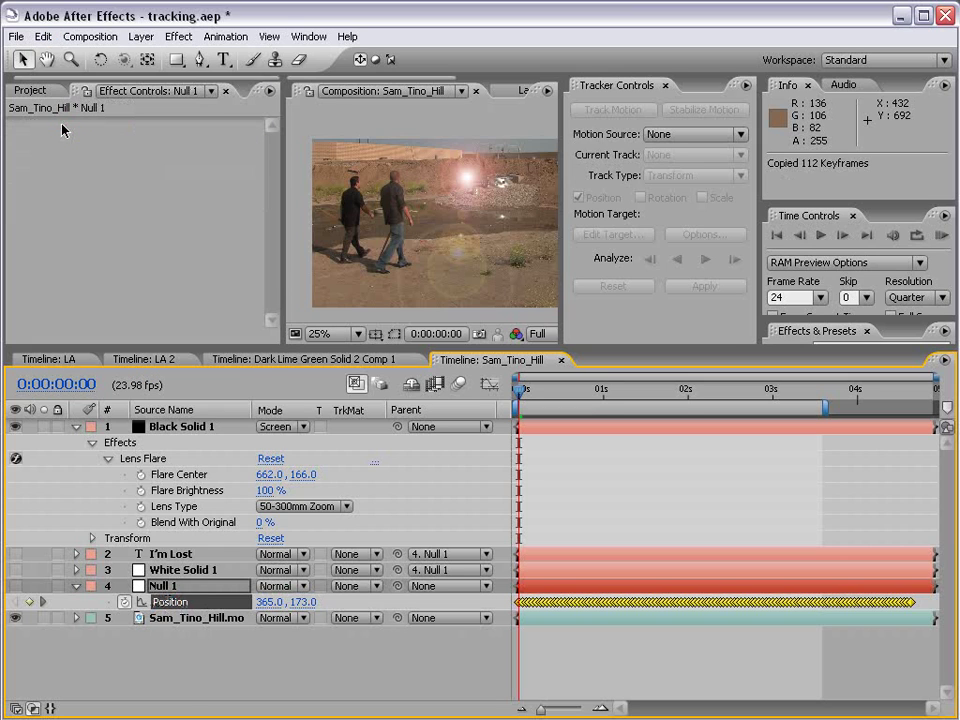
Step: Paste the tracked keyframes onto Flare Center and scrub to confirm the flare follows
{"action": "left_click", "coordinate": [178, 476]}
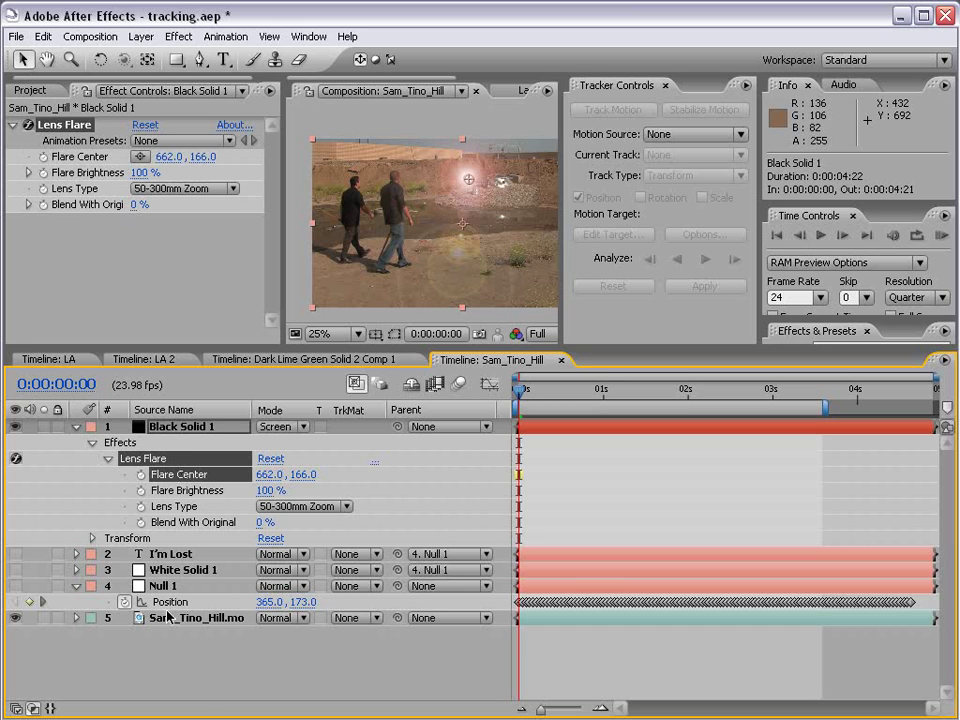
{"action": "left_click", "coordinate": [43, 36]}
{"action": "left_click", "coordinate": [66, 159]}
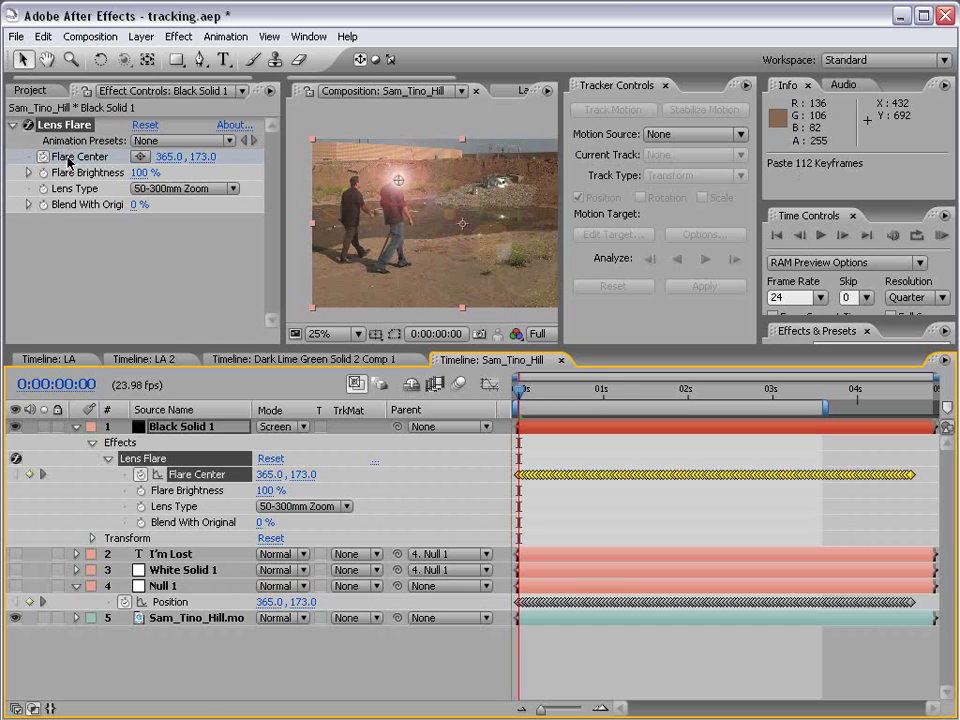
{"action": "left_click", "coordinate": [574, 630]}
{"action": "left_click", "coordinate": [527, 398]}
{"action": "mouse_move", "coordinate": [527, 398]}
{"action": "left_mouse_down"}
{"action": "mouse_move", "coordinate": [766, 393]}
{"action": "mouse_move", "coordinate": [510, 402]}
{"action": "left_mouse_up"}
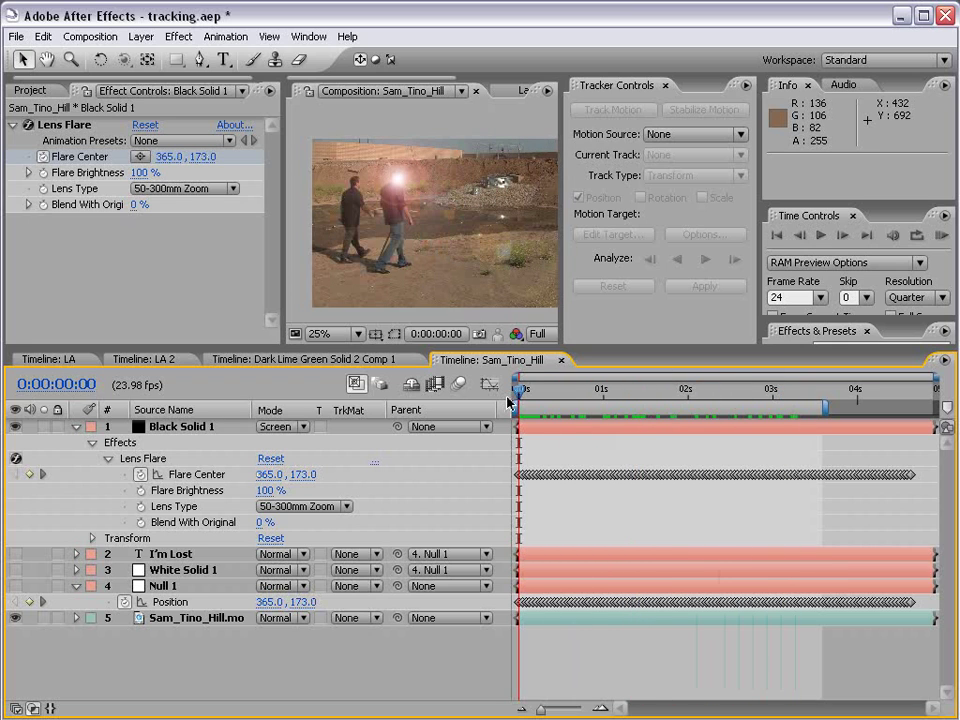
{"action": "key", "text": "grave"}
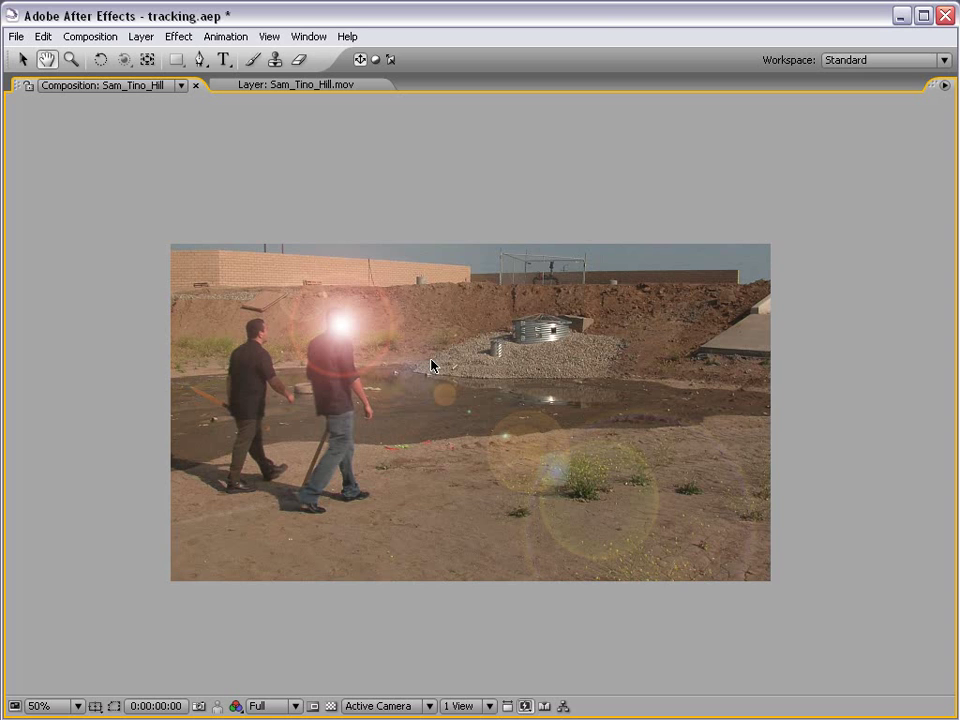
{"action": "key", "text": "space"}
{"action": "key", "text": "grave"}
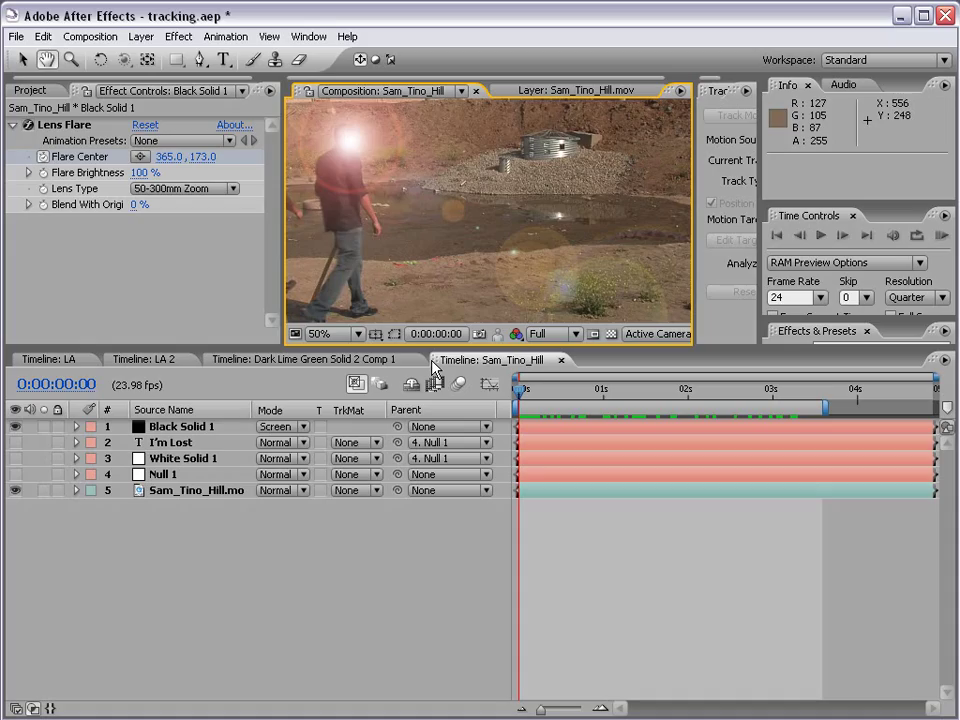